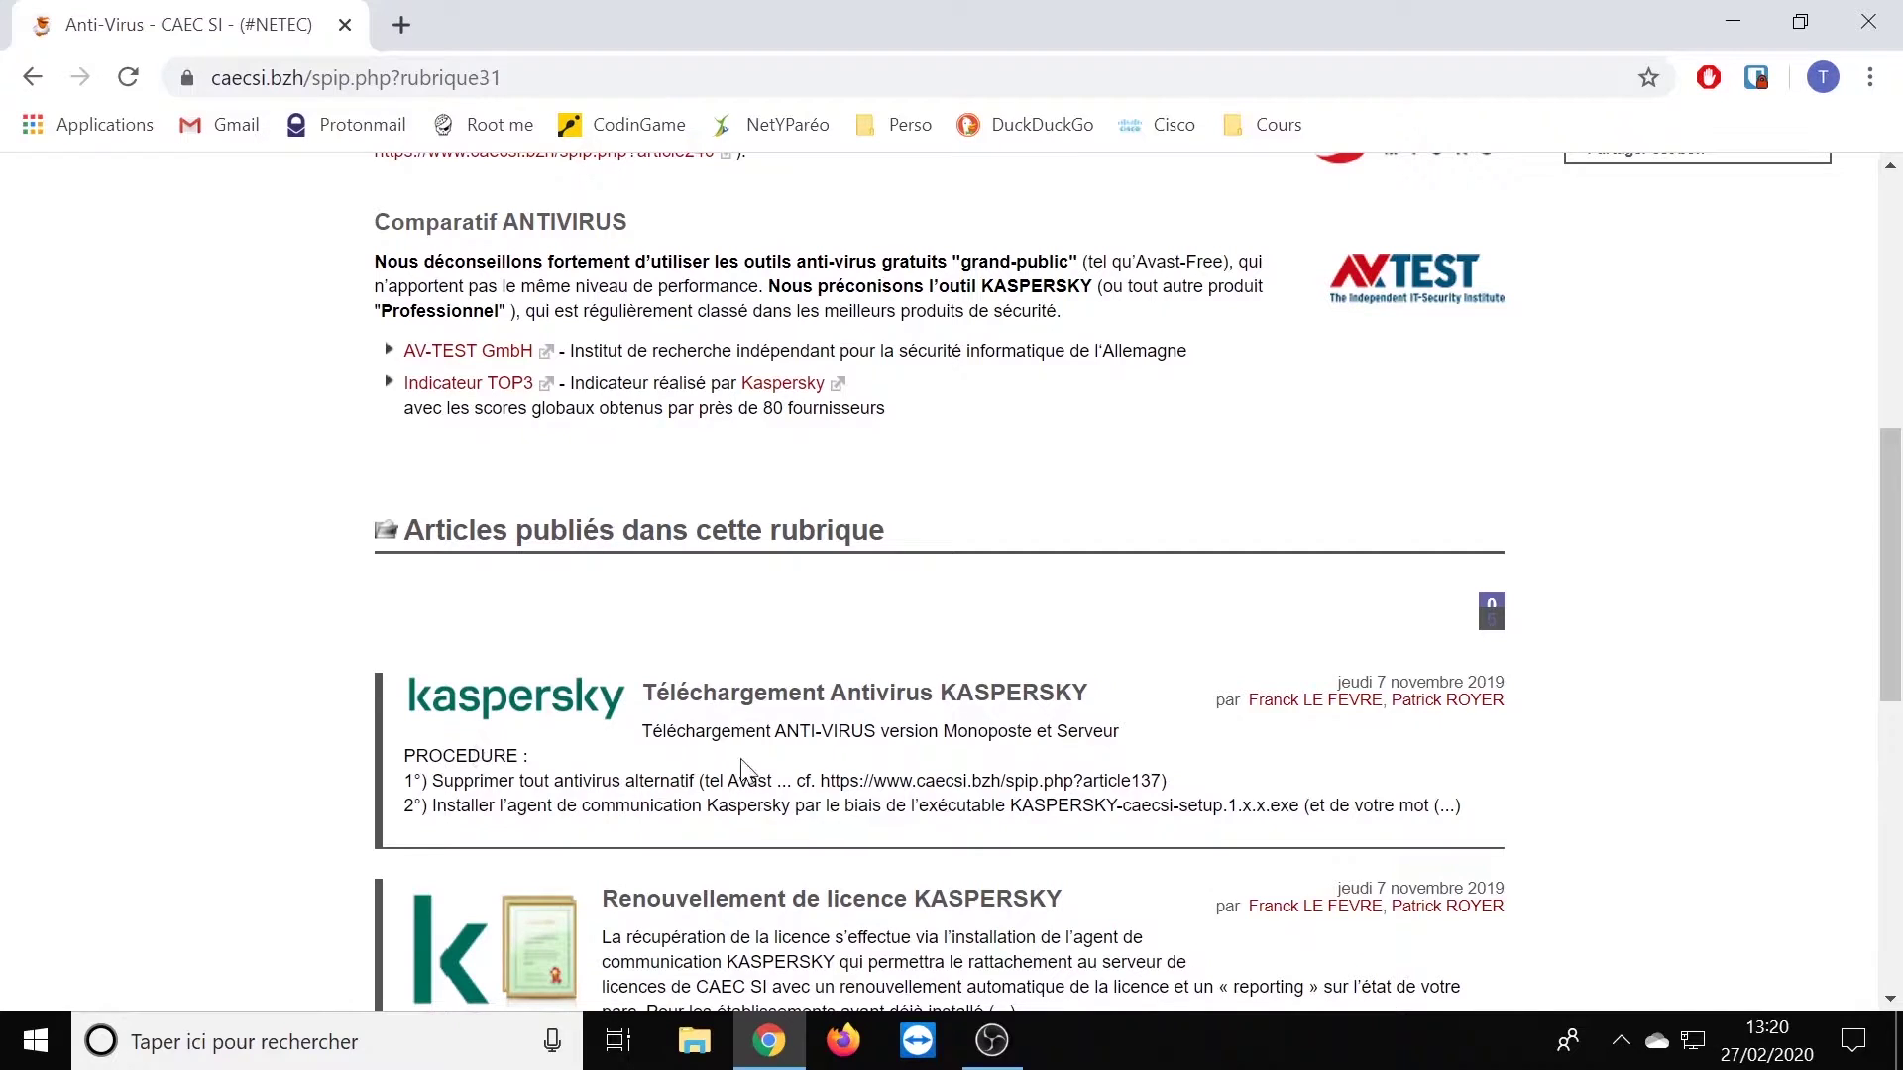
# - Open the 'Téléchargement Antivirus KASPERSKY' article and open its article97 licence-renewal link in a new tab
pyautogui.click(798, 711)
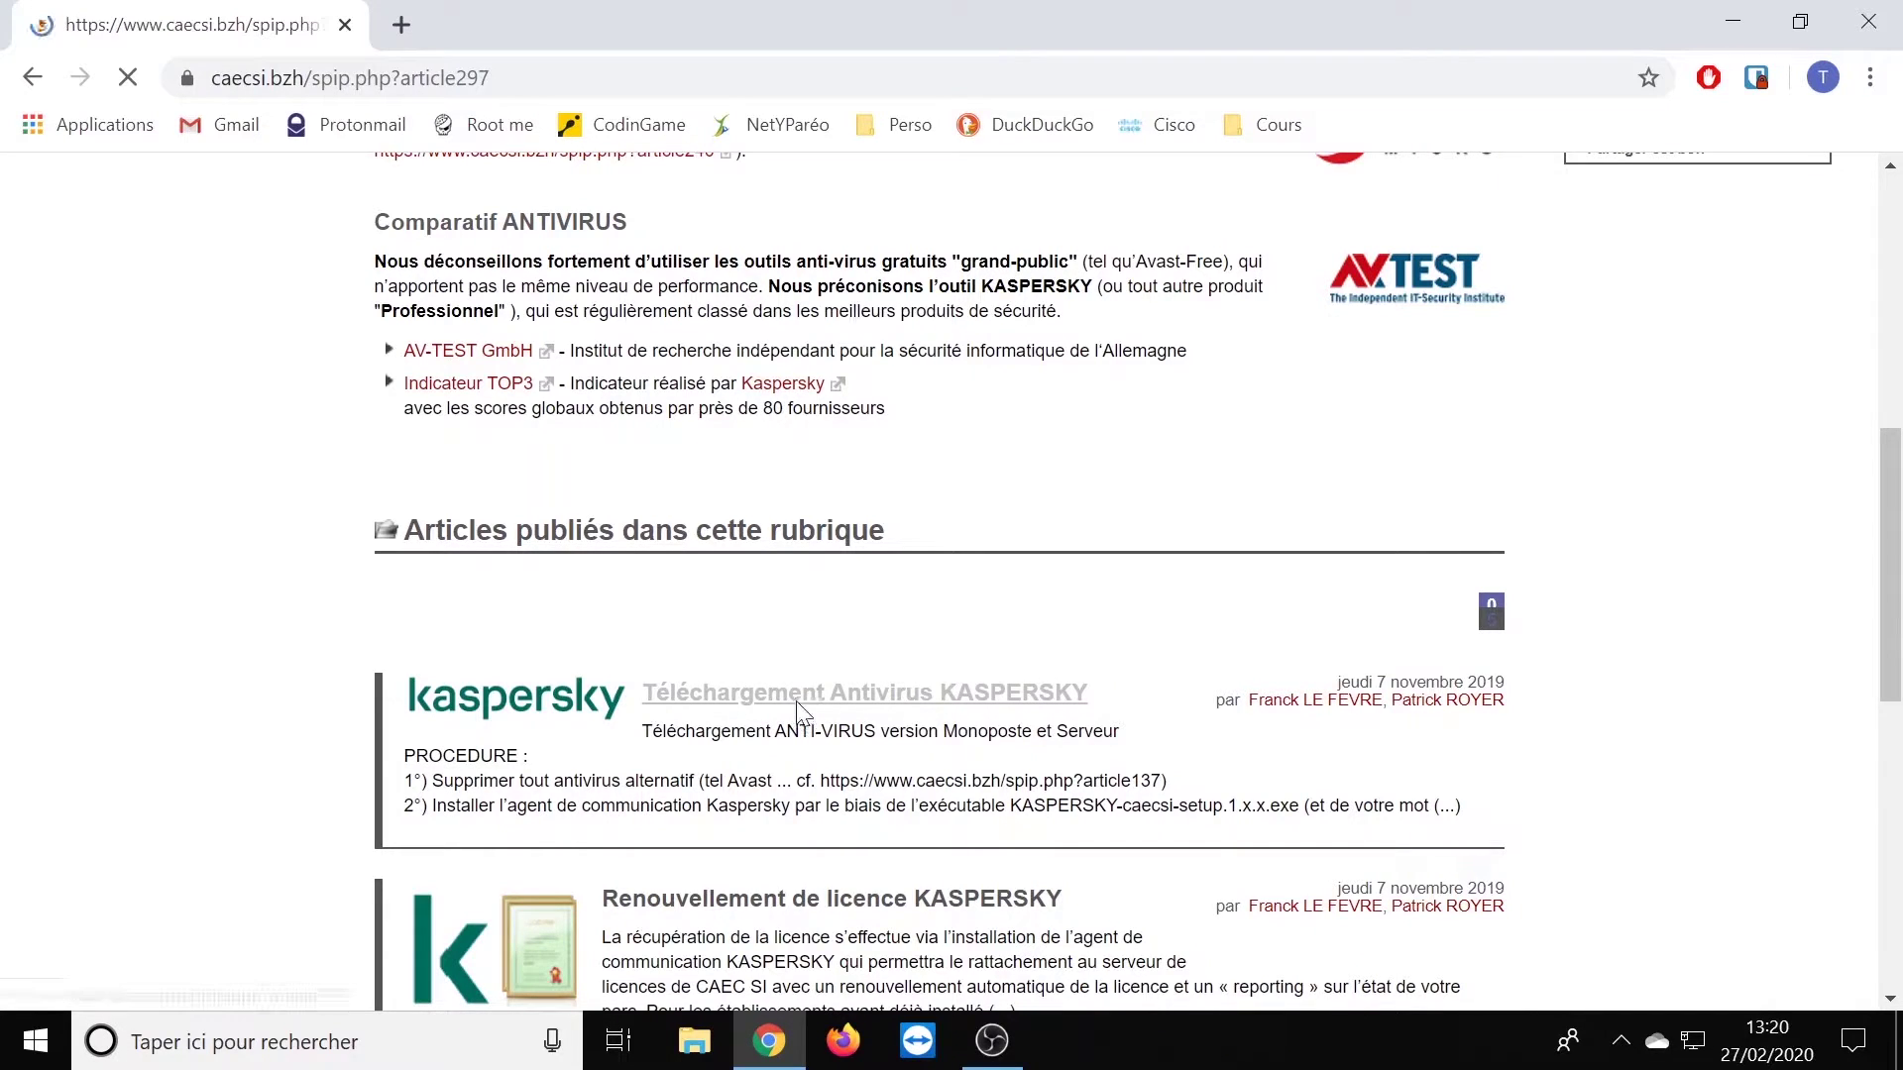
pyautogui.scroll(-3, 803, 714)
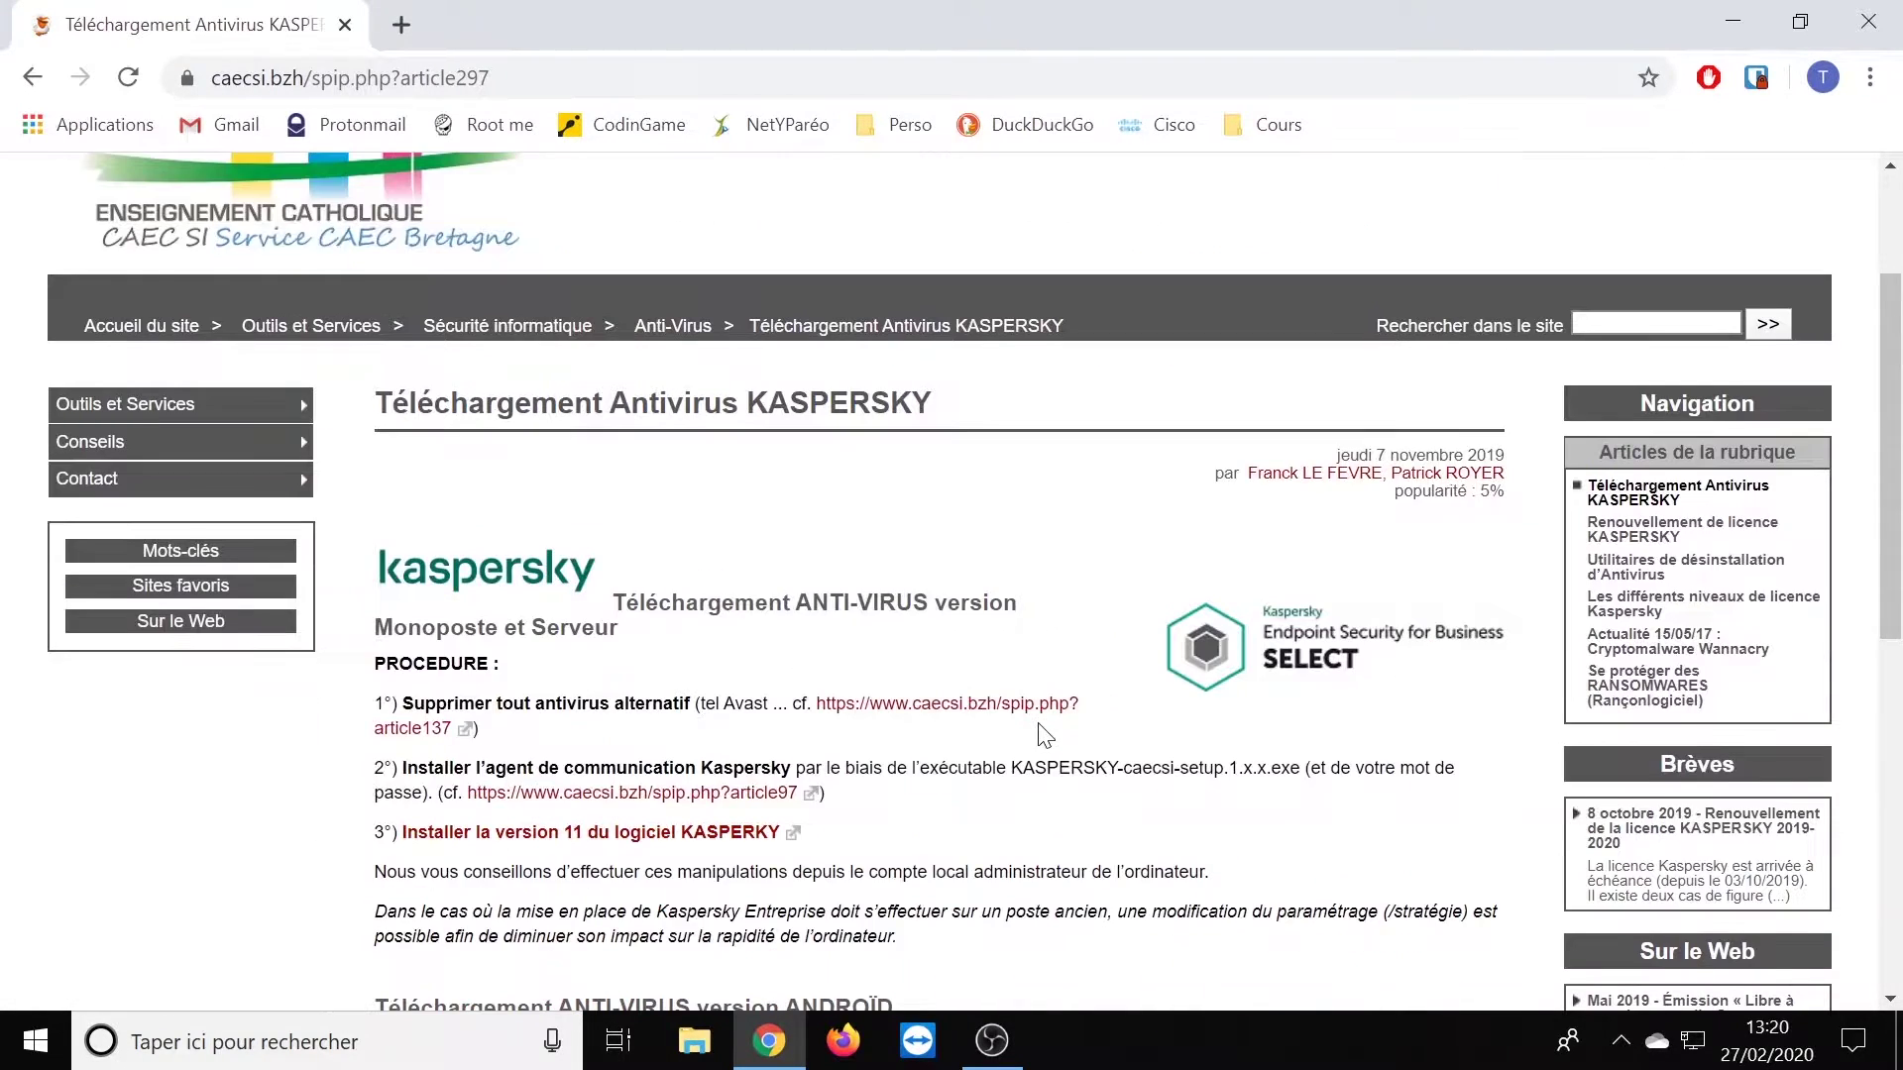
pyautogui.moveTo(426, 634); pyautogui.dragTo(625, 634)
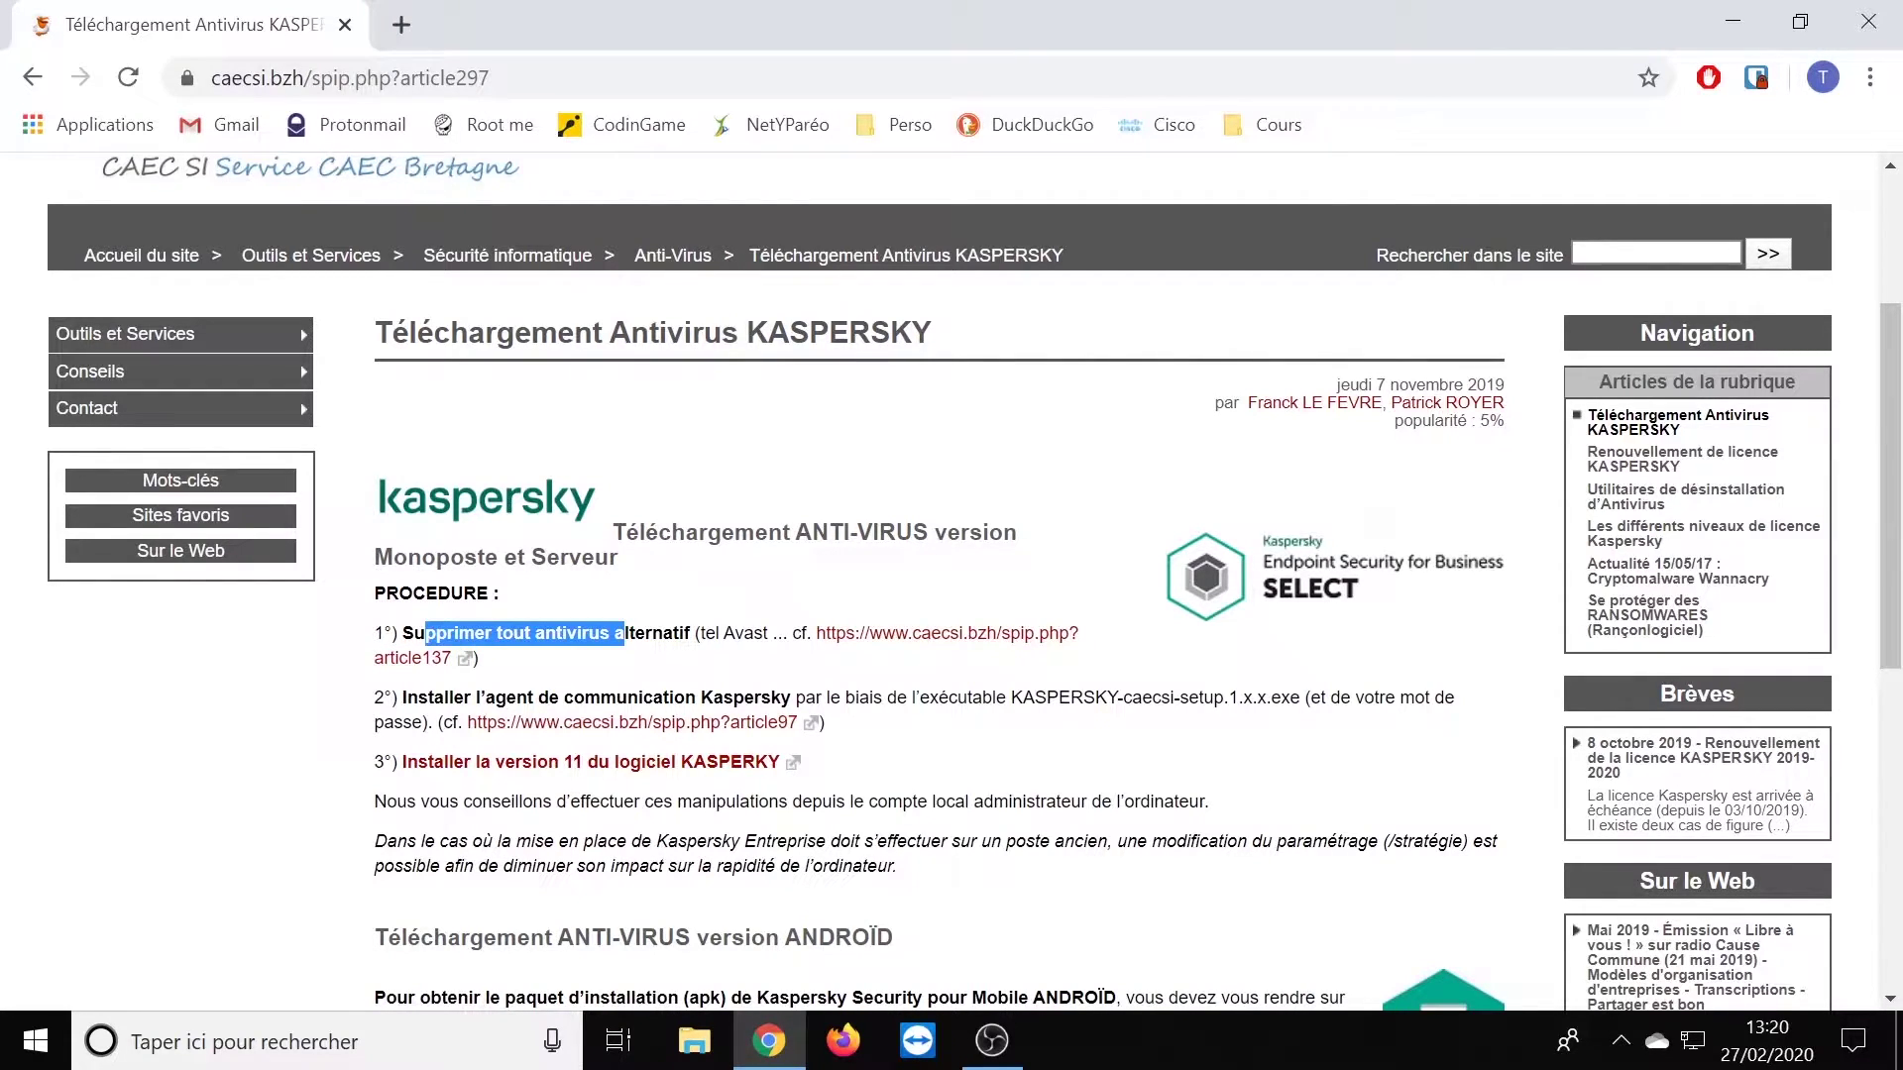
pyautogui.click(682, 585)
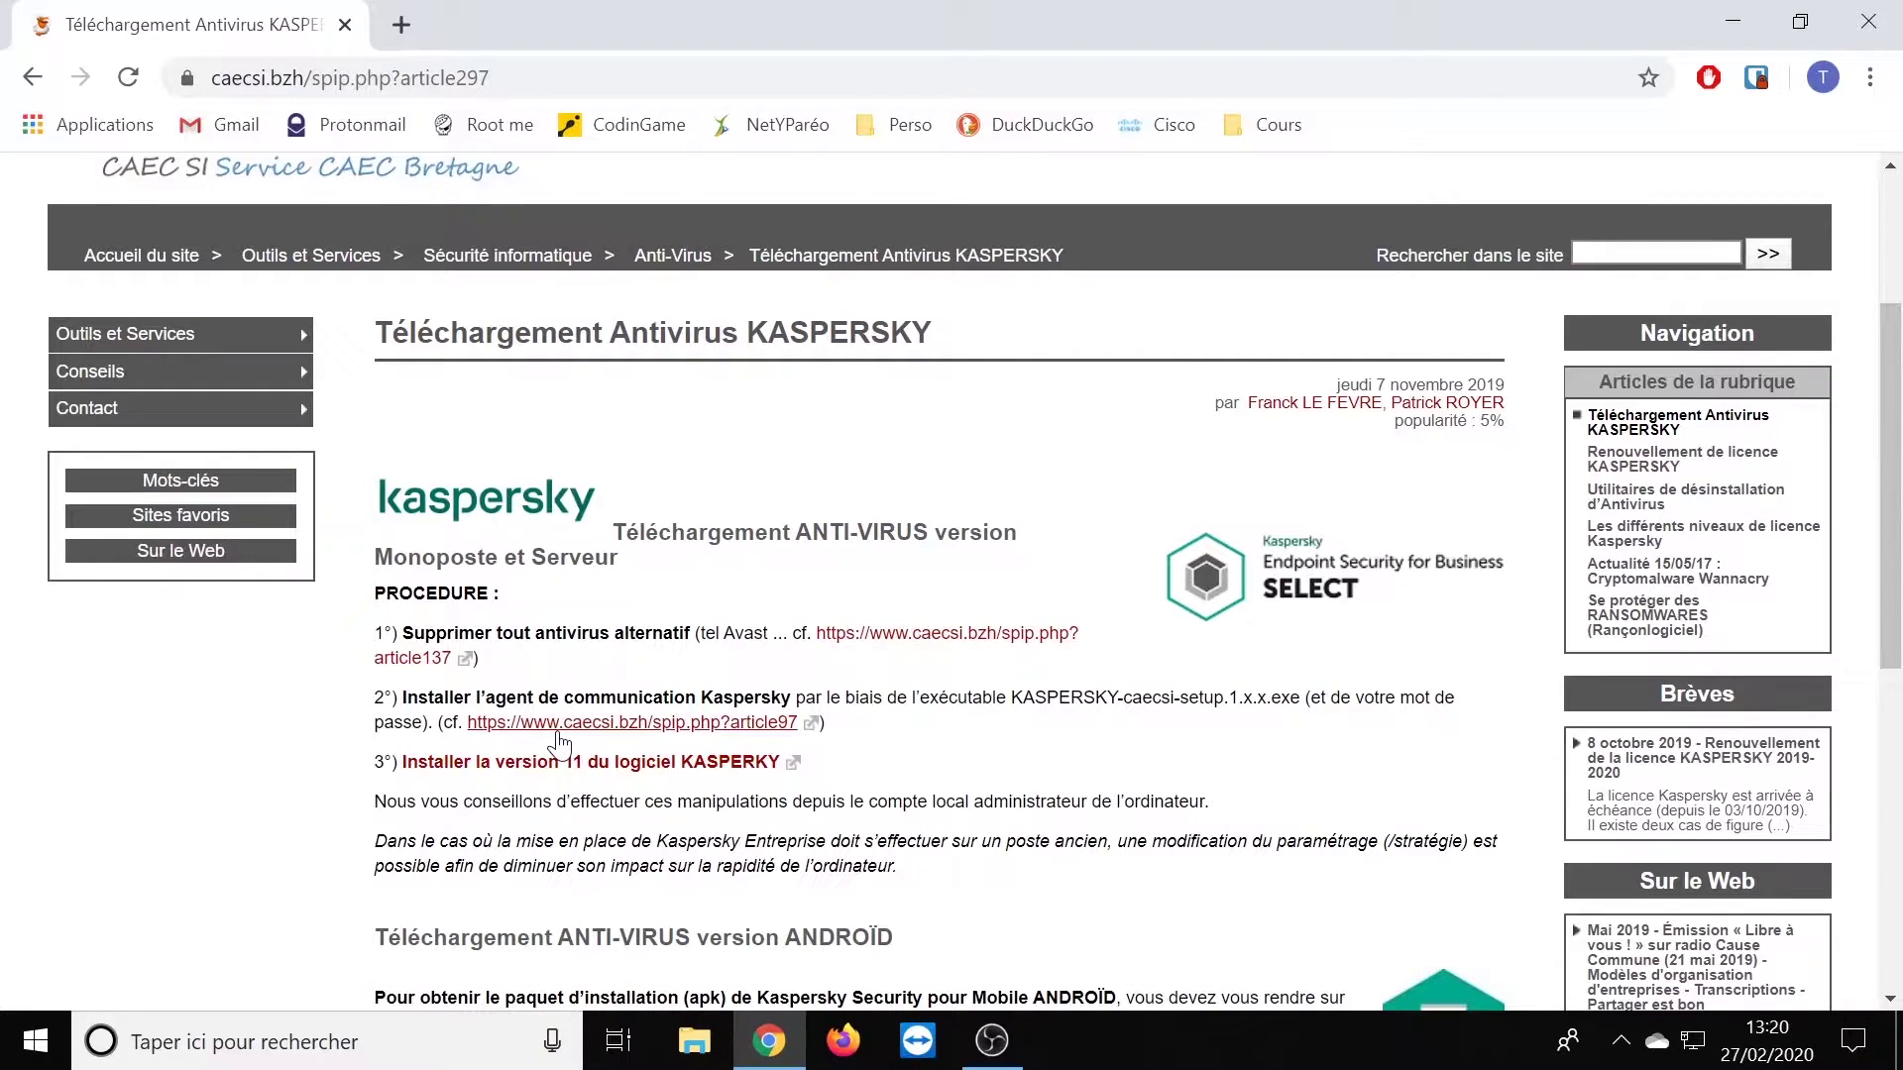
pyautogui.click(622, 734)
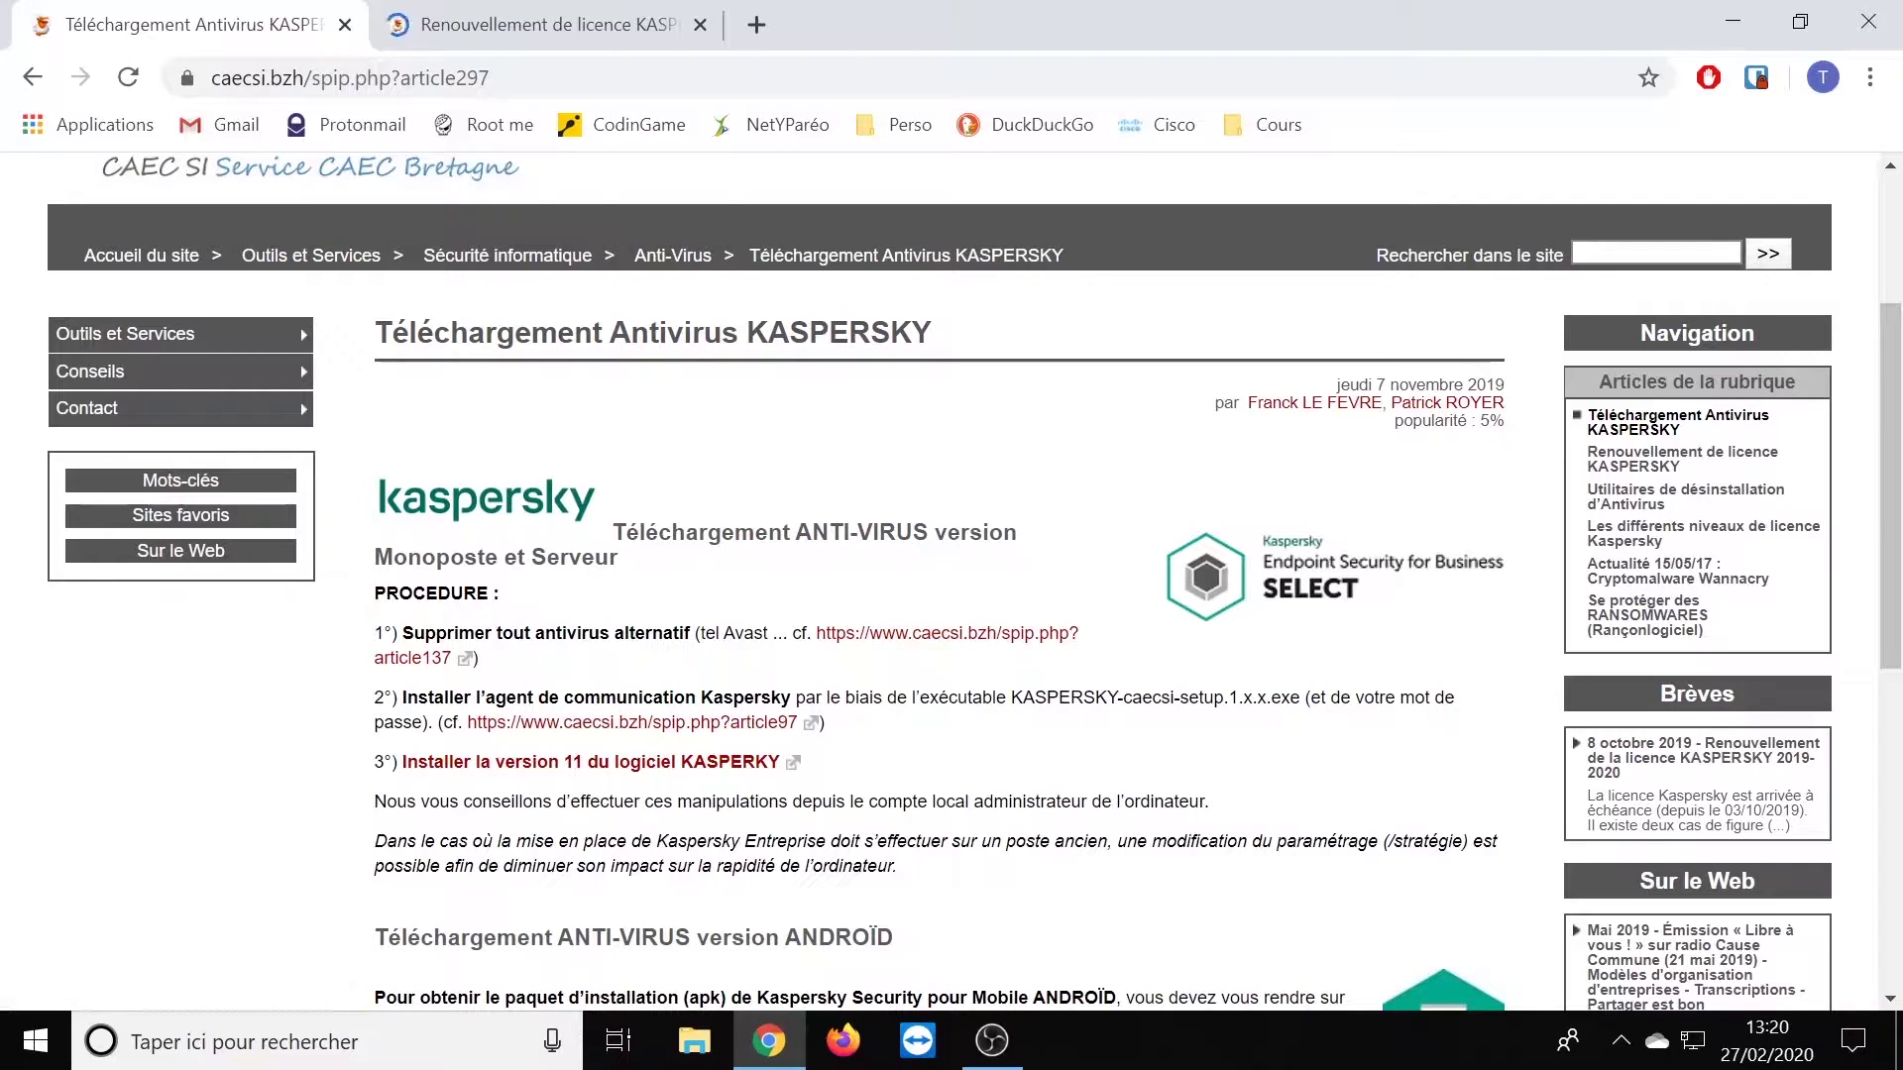
# - In the licence-renewal article, follow the RNE-code download link
pyautogui.click(543, 30)
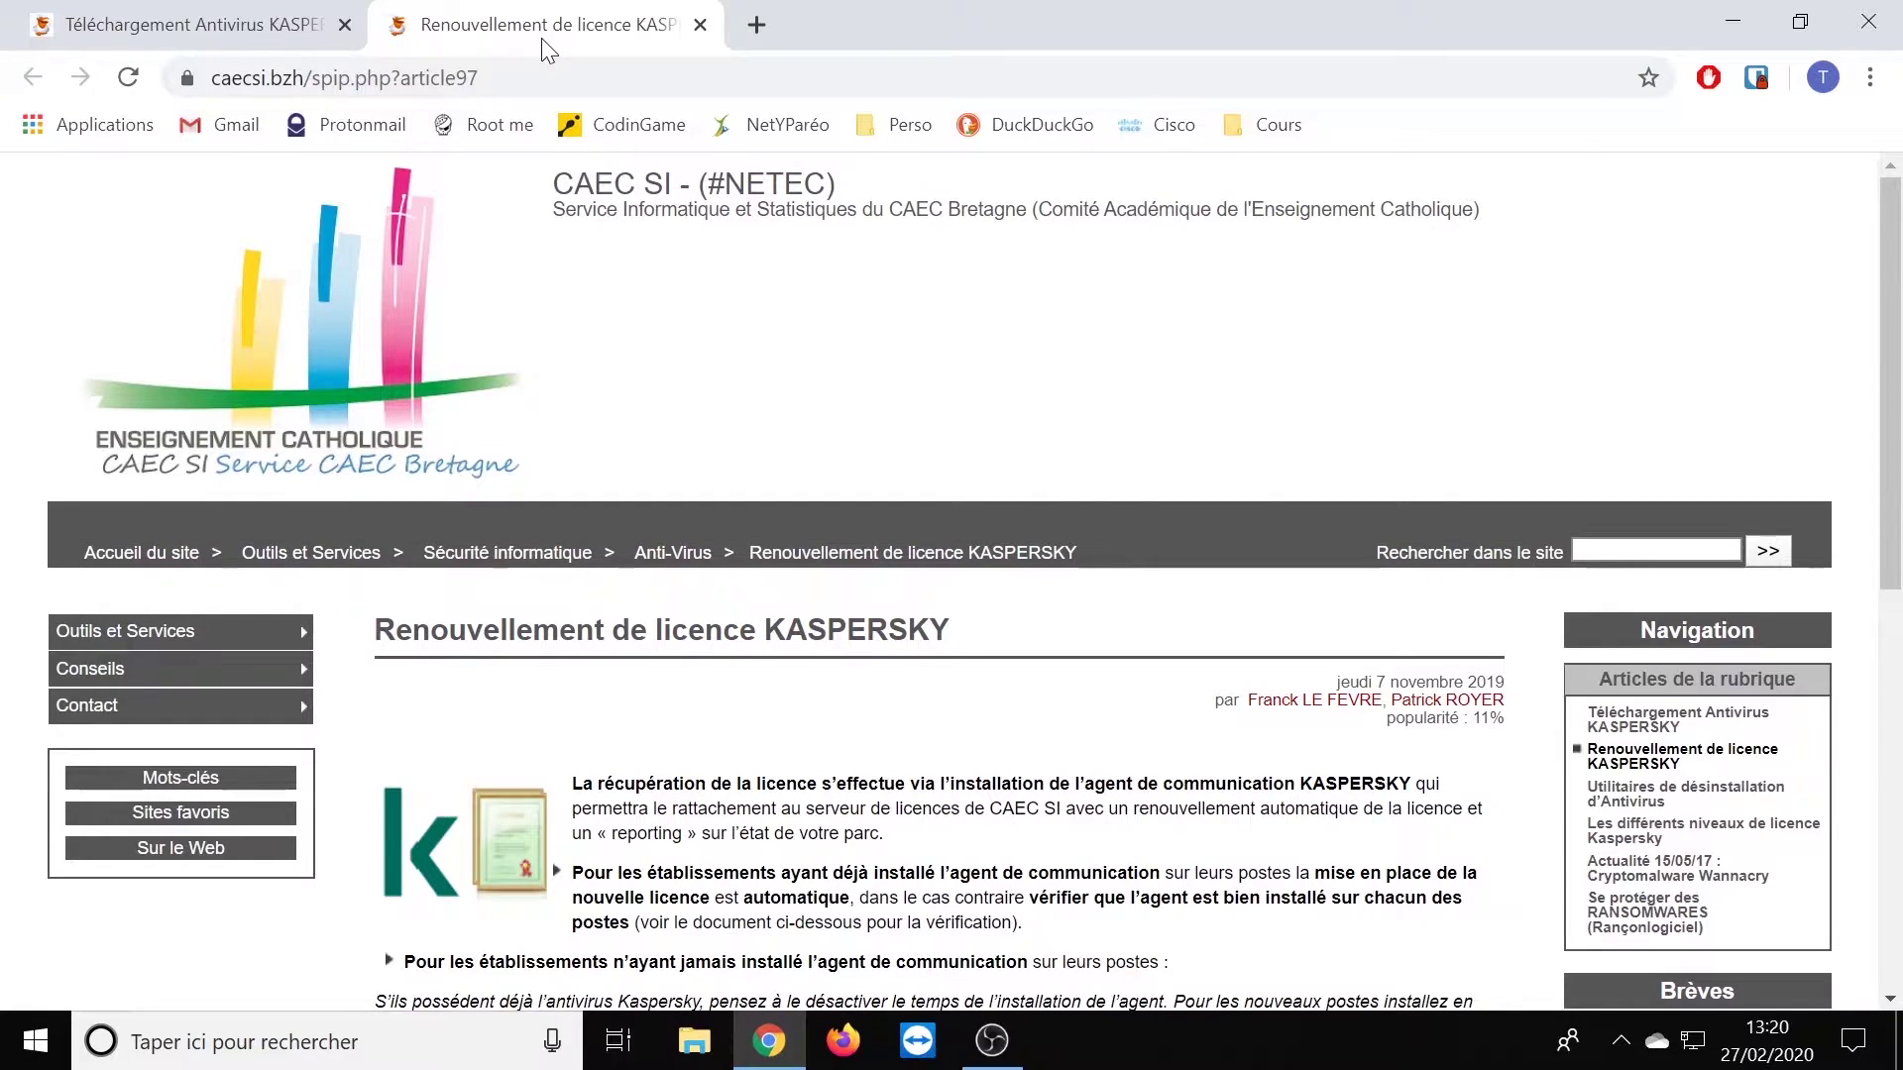
pyautogui.scroll(-4, 862, 501)
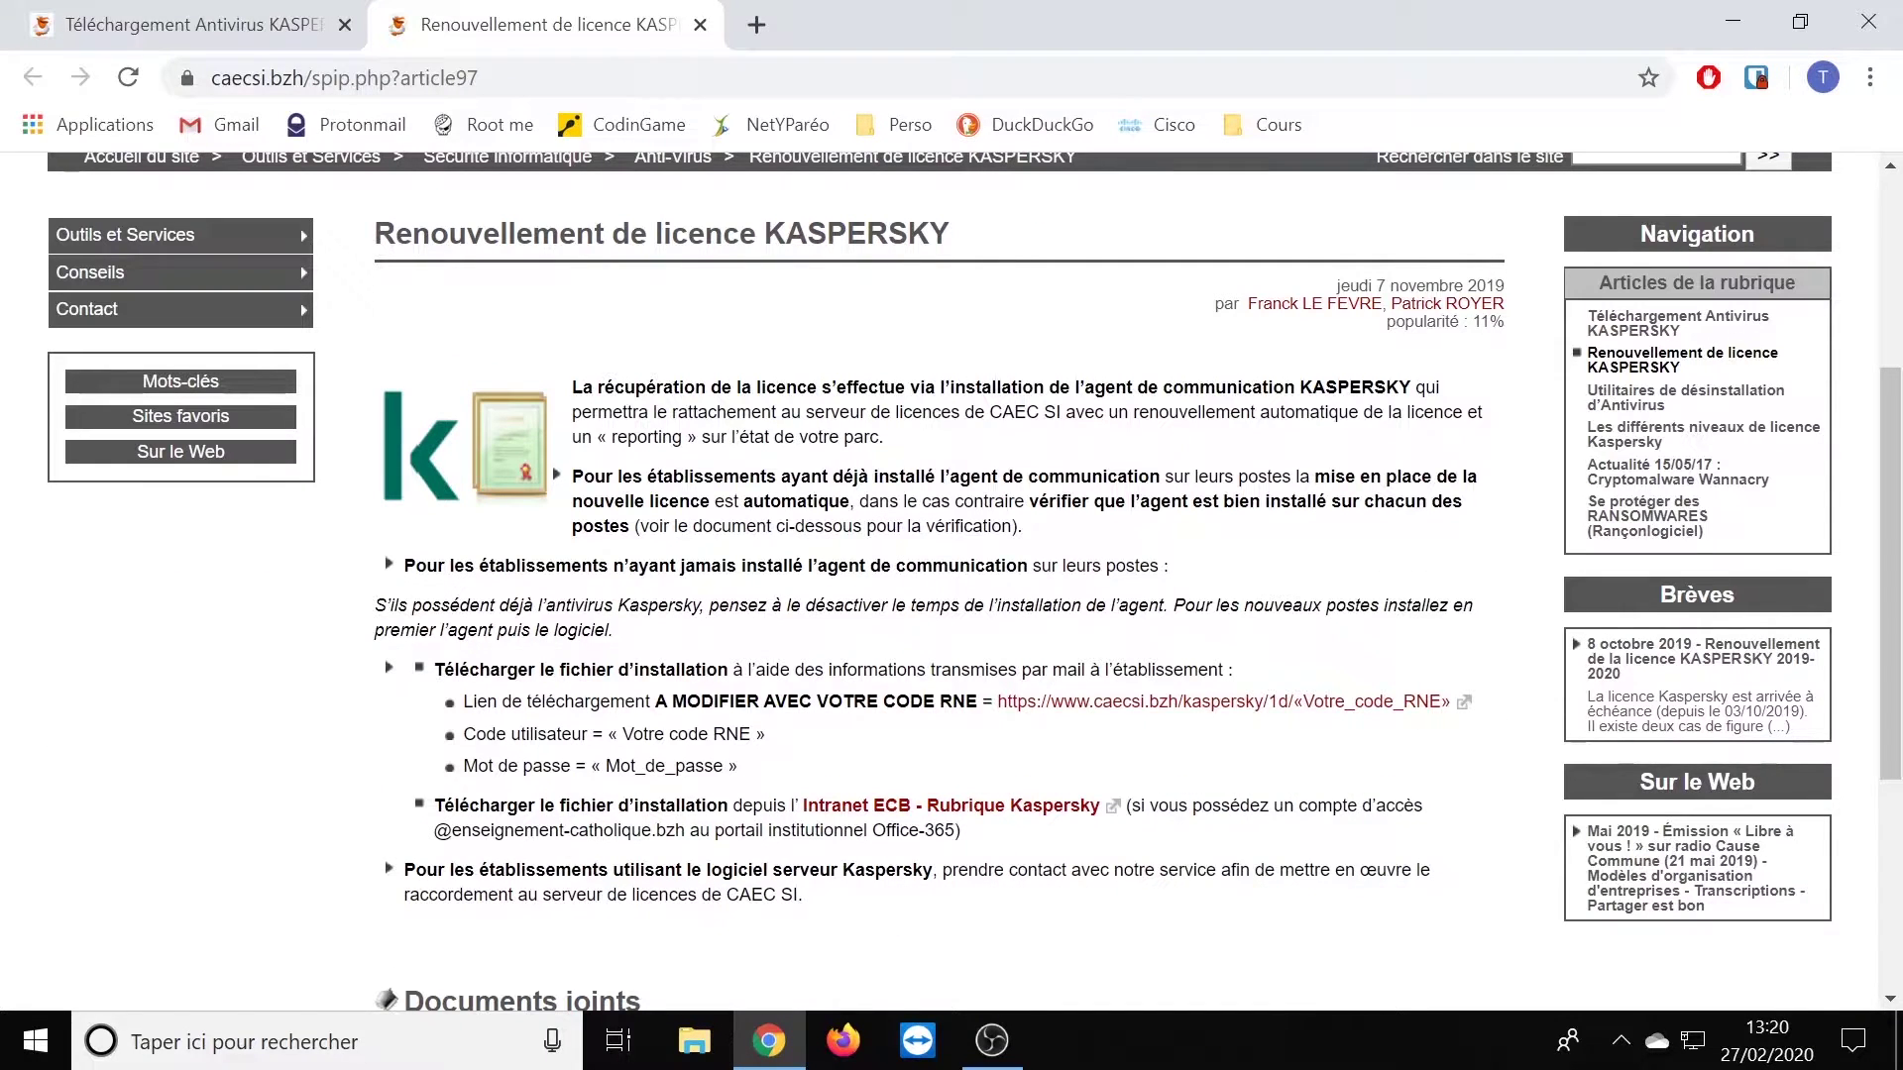
pyautogui.click(1184, 702)
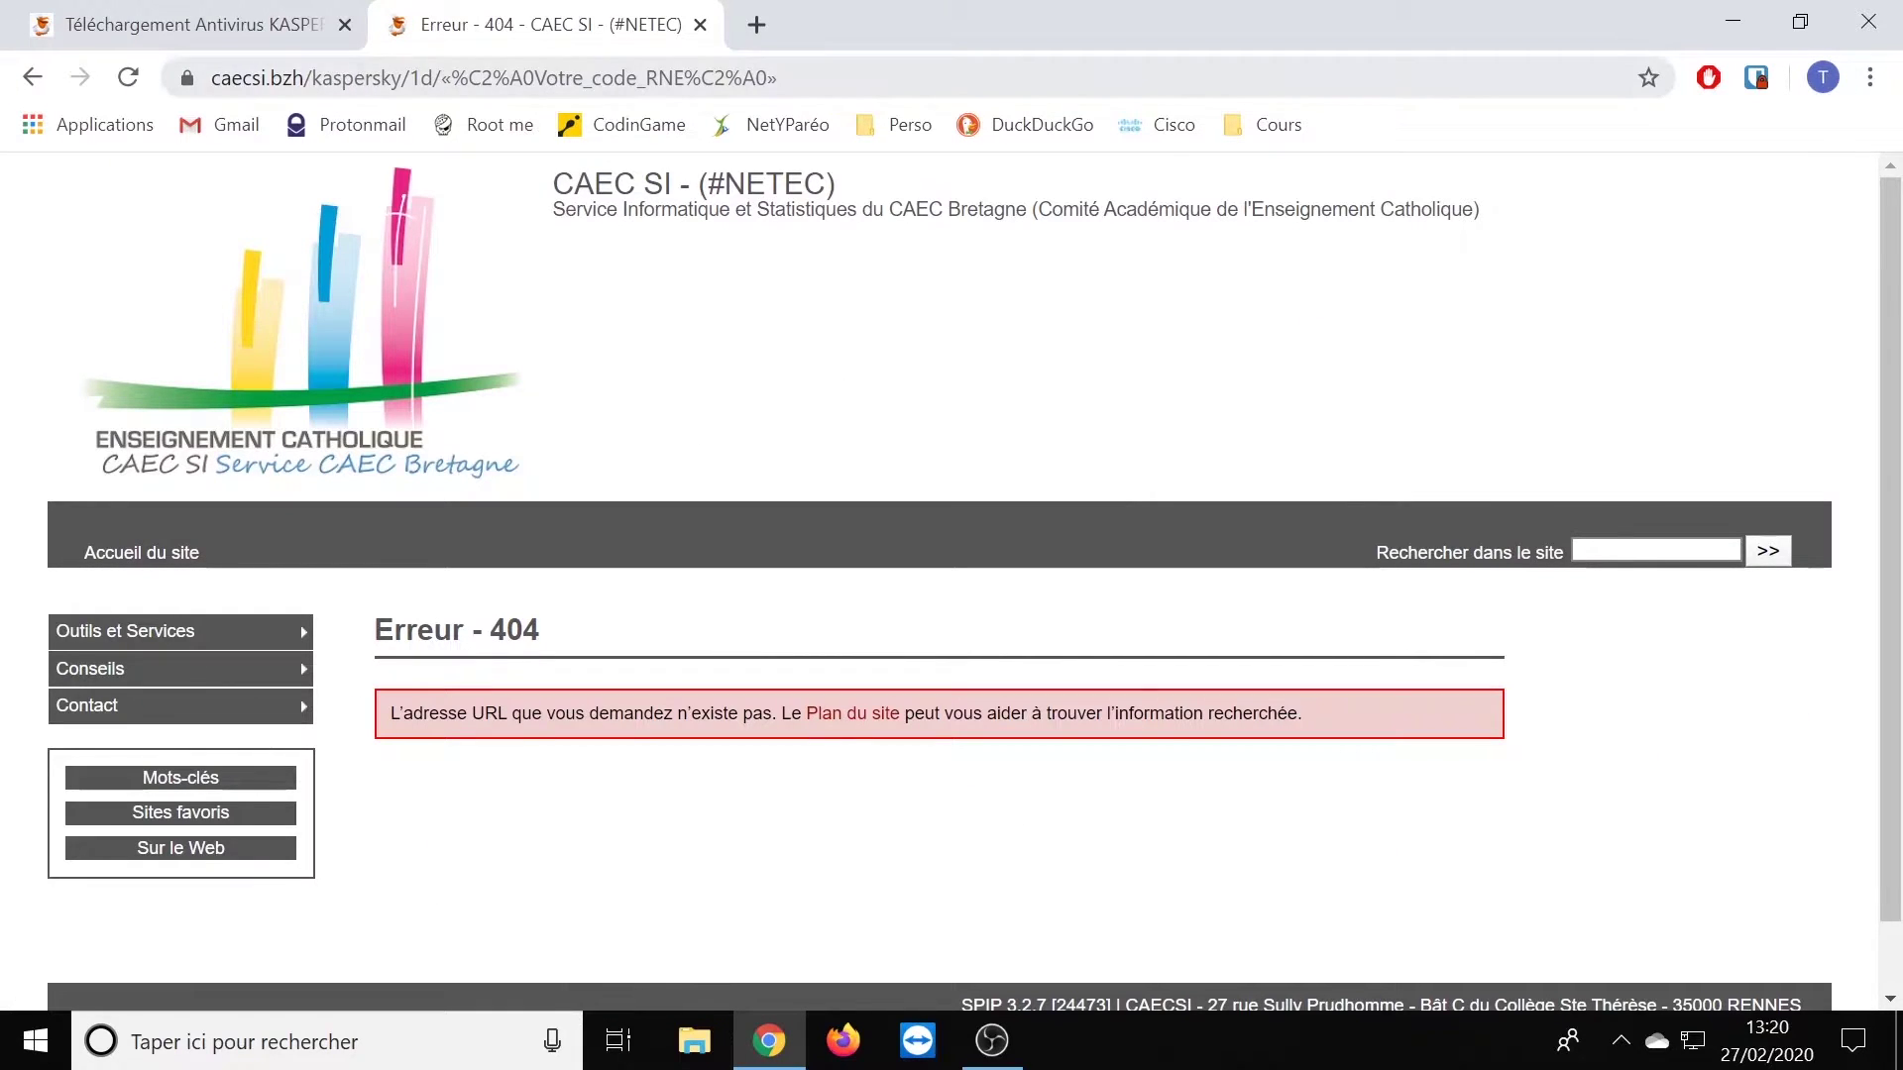
# - Replace the placeholder after /1d/ in the address with the establishment's RNE code and load it
pyautogui.click(536, 77)
pyautogui.click(536, 77)
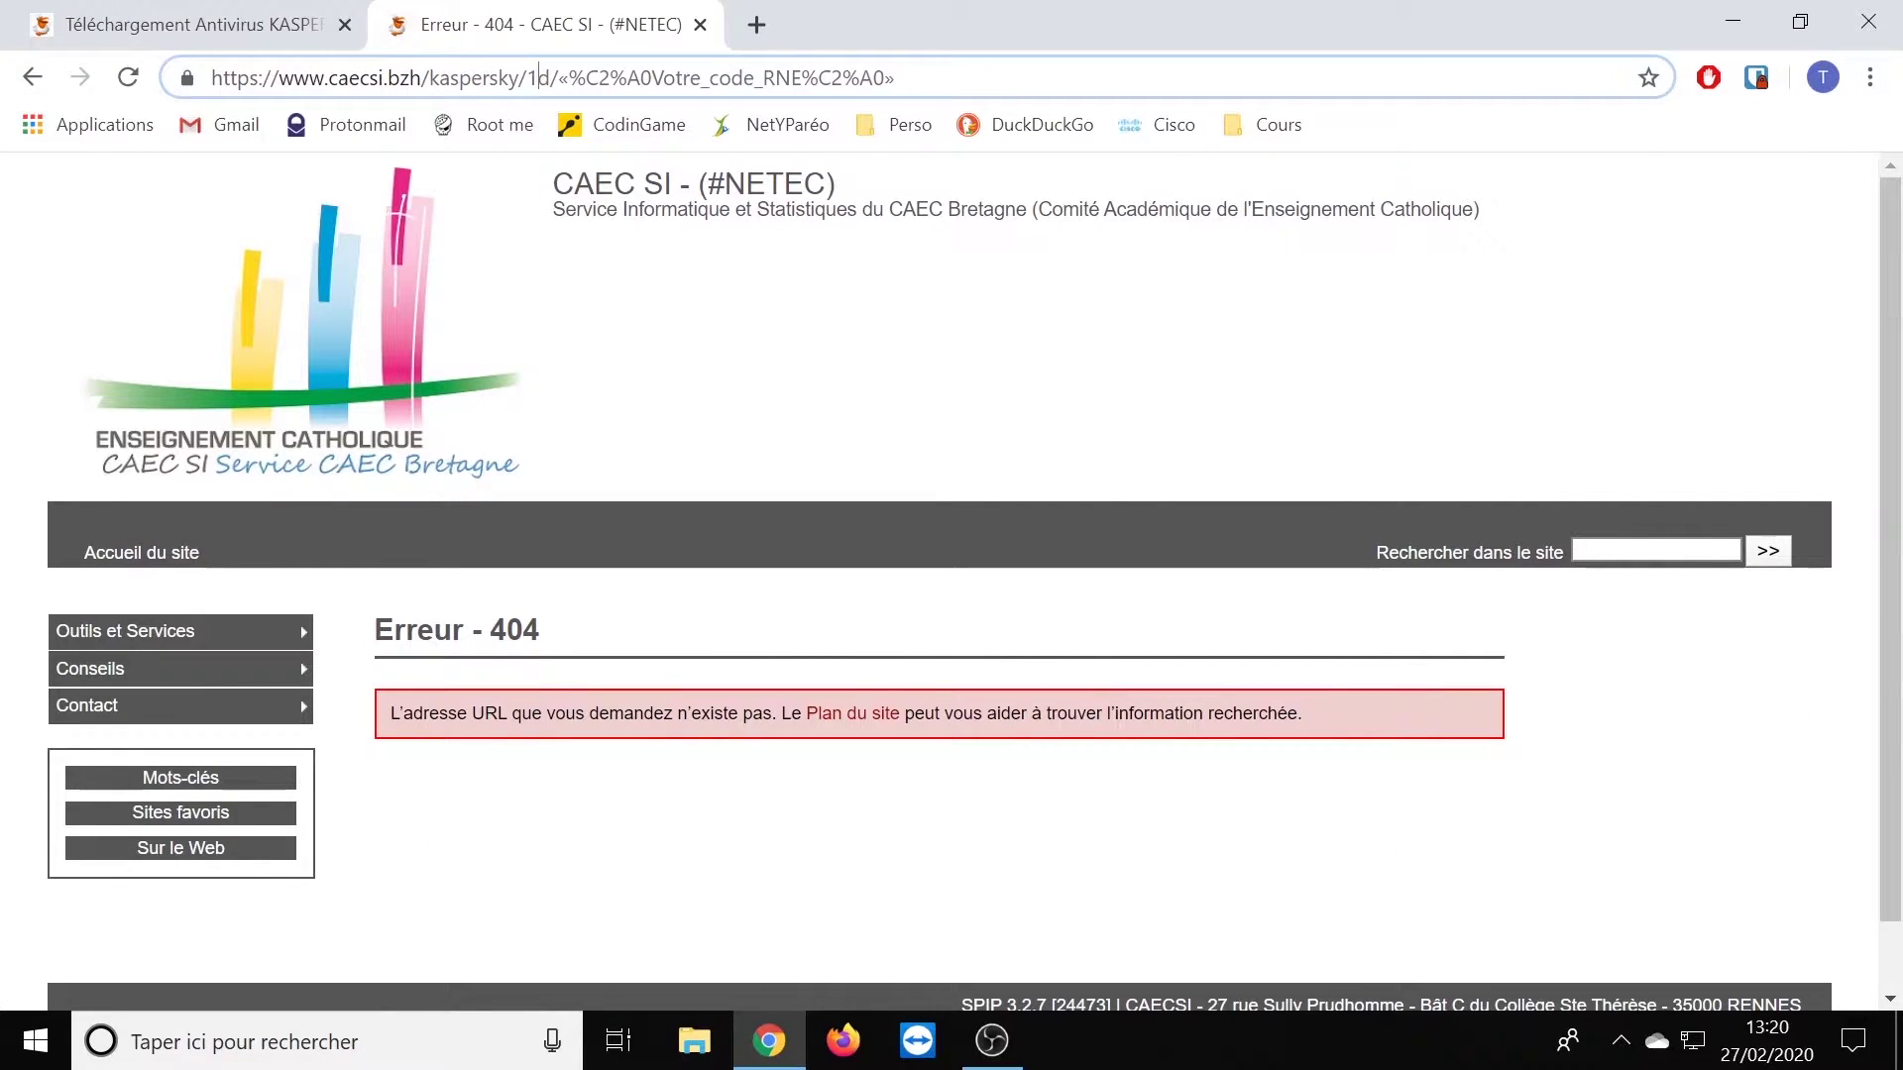
pyautogui.doubleClick(538, 78)
pyautogui.click(873, 91)
pyautogui.hotkey('shift', 'Left')
pyautogui.hotkey('shift', 'Left')
pyautogui.hotkey('shift', 'Left')
pyautogui.hotkey('shift', 'Left')
pyautogui.hotkey('shift', 'Left')
pyautogui.hotkey('shift', 'Left')
pyautogui.hotkey('shift', 'Left')
pyautogui.hotkey('shift', 'Left')
pyautogui.hotkey('shift', 'Left')
pyautogui.hotkey('shift', 'Left')
pyautogui.hotkey('shift', 'Left')
pyautogui.hotkey('shift', 'Left')
pyautogui.hotkey('shift', 'Left')
pyautogui.hotkey('shift', 'Left')
pyautogui.hotkey('shift', 'Left')
pyautogui.hotkey('shift', 'Left')
pyautogui.hotkey('shift', 'Left')
pyautogui.hotkey('shift', 'Left')
pyautogui.hotkey('shift', 'Left')
pyautogui.hotkey('shift', 'Left')
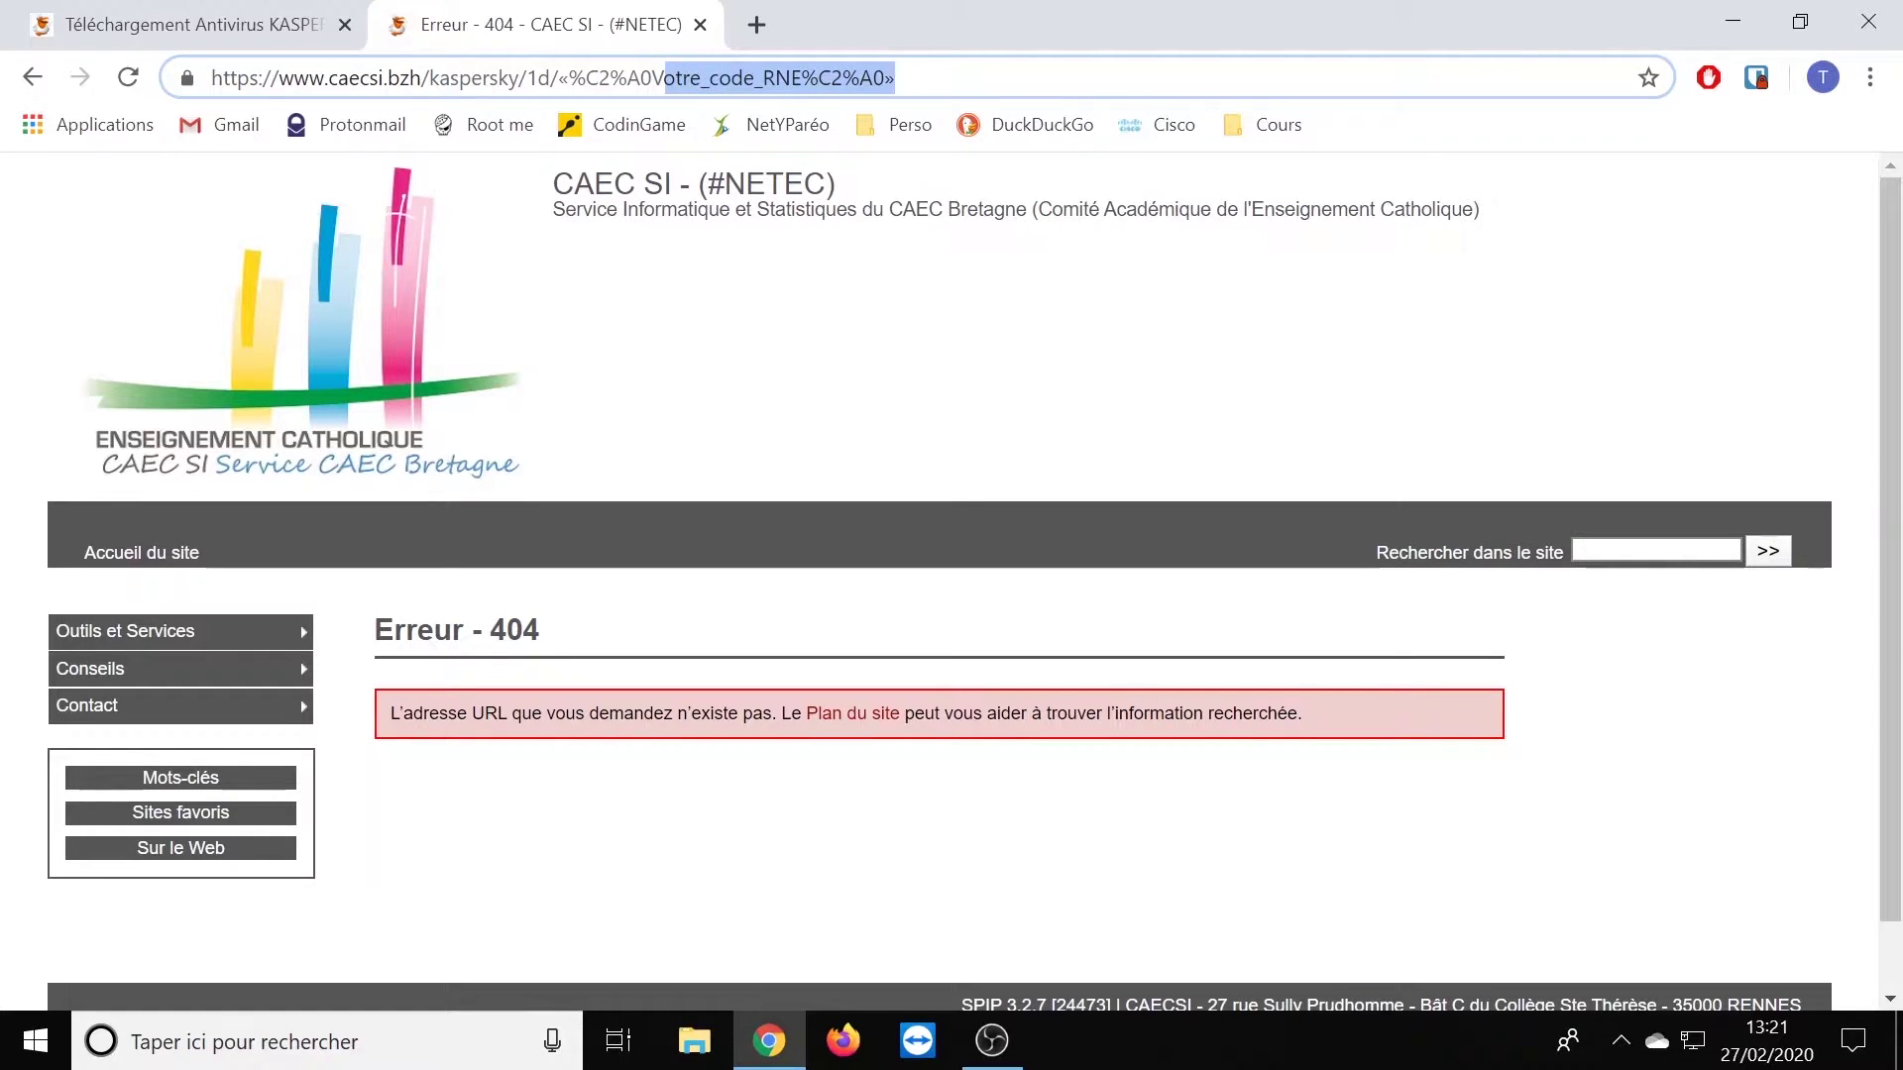
pyautogui.hotkey('shift', 'Left')
pyautogui.hotkey('shift', 'Left')
pyautogui.hotkey('shift', 'Left')
pyautogui.hotkey('shift', 'Left')
pyautogui.hotkey('shift', 'Left')
pyautogui.hotkey('shift', 'Left')
pyautogui.hotkey('shift', 'Left')
pyautogui.hotkey('shift', 'Left')
pyautogui.press('BackSpace')
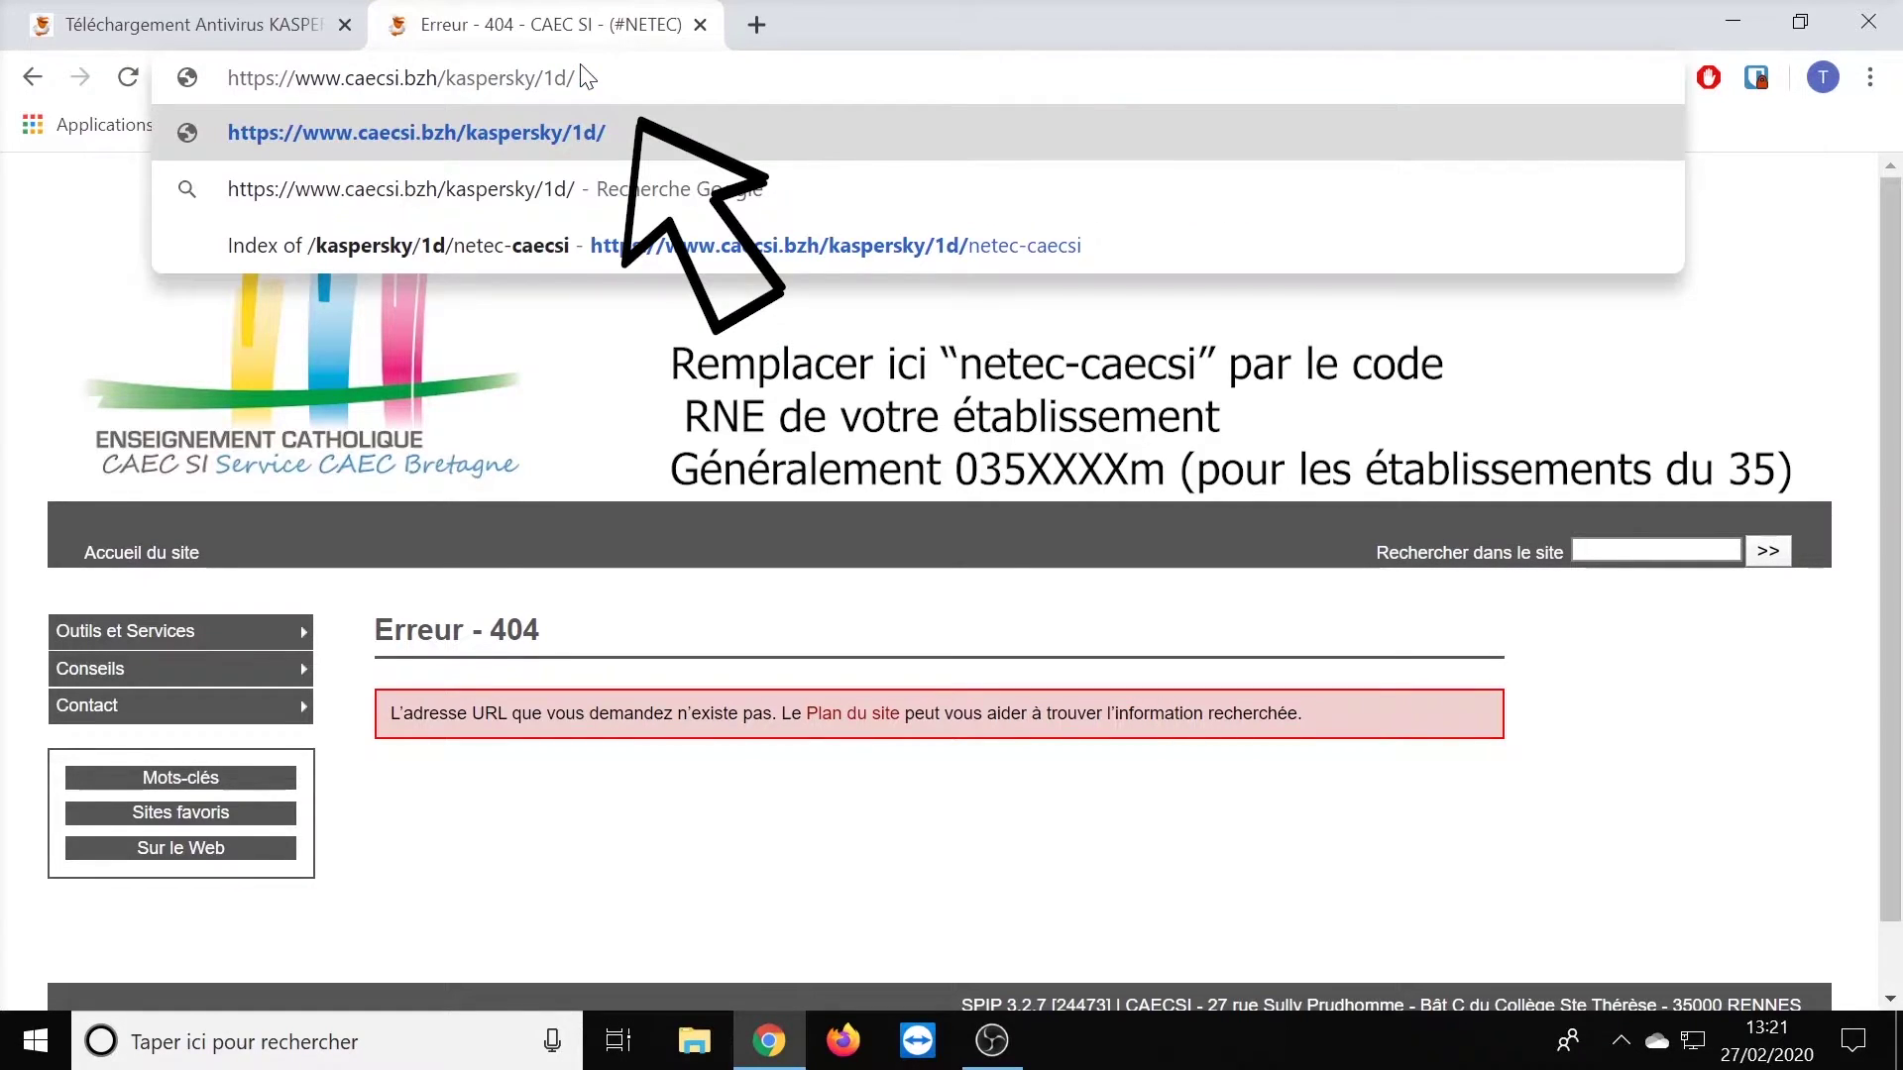
pyautogui.write('netec')
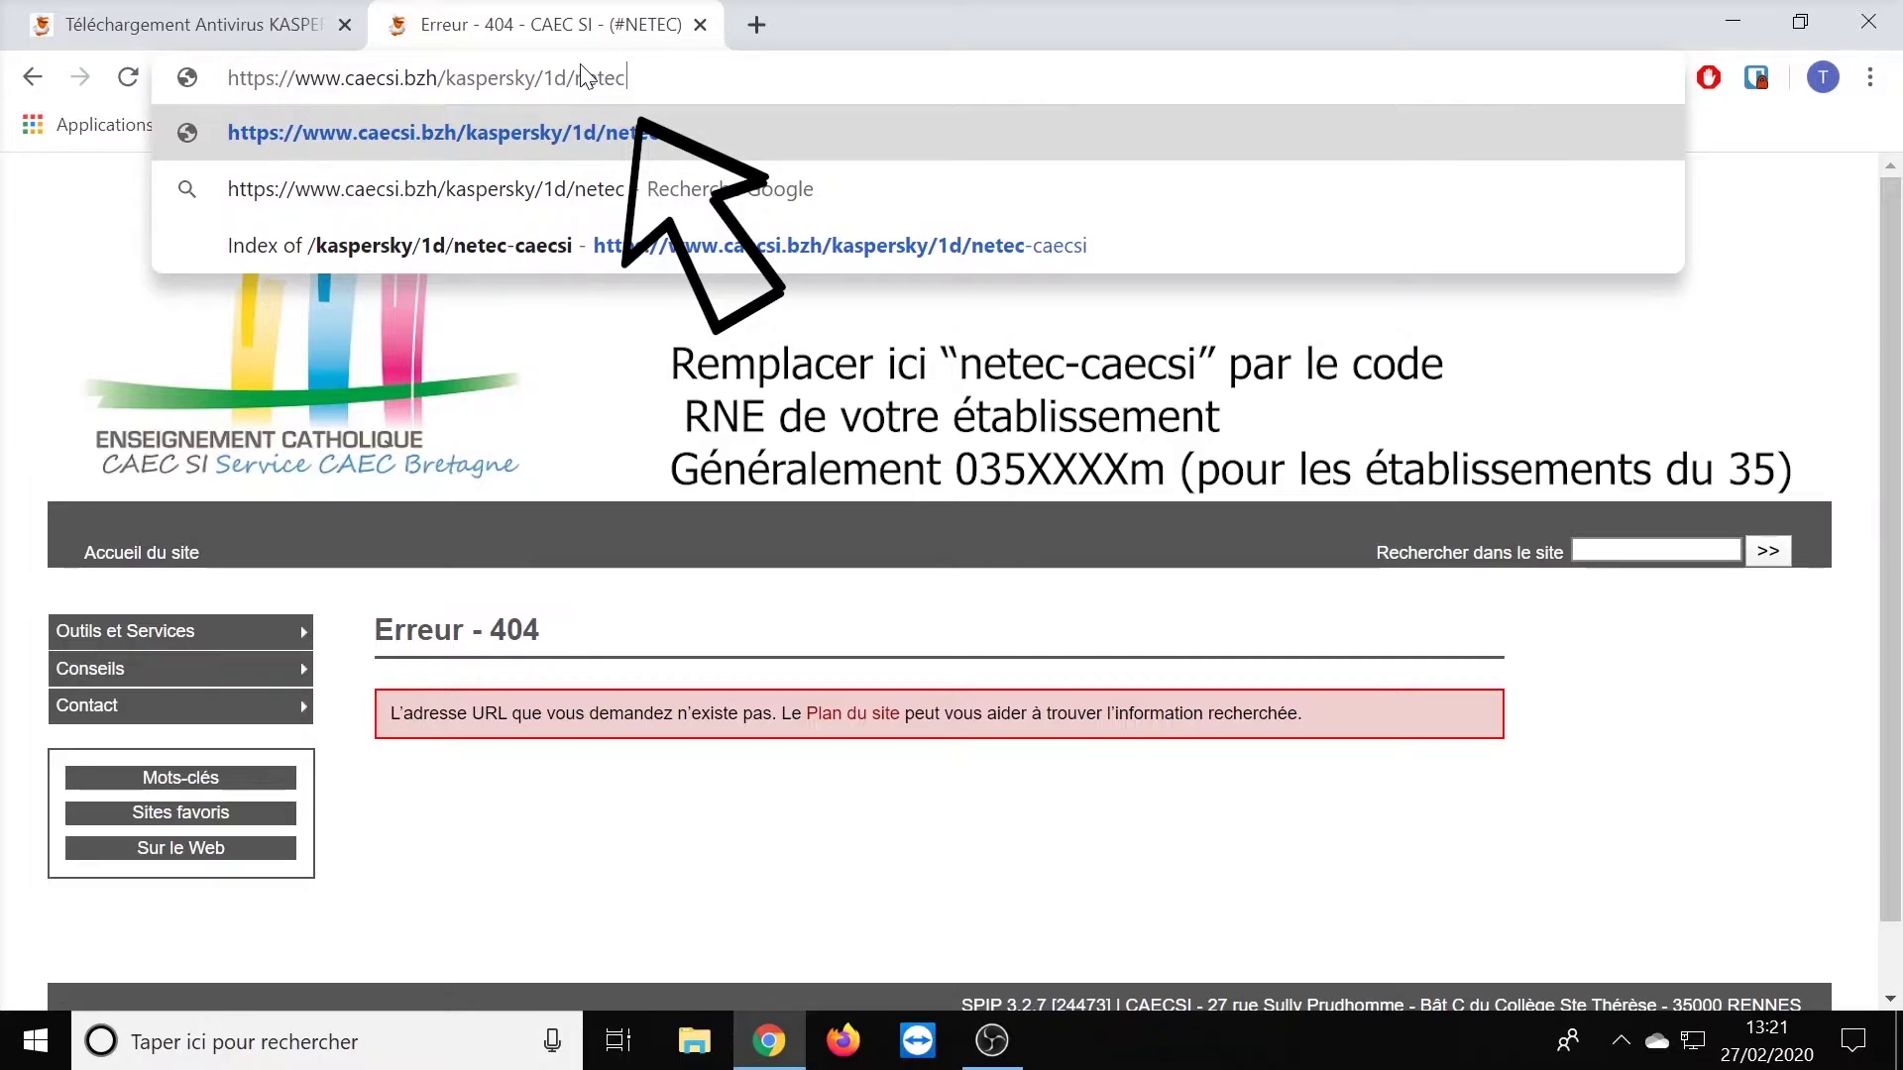
pyautogui.write('-')
pyautogui.write('caecsi')
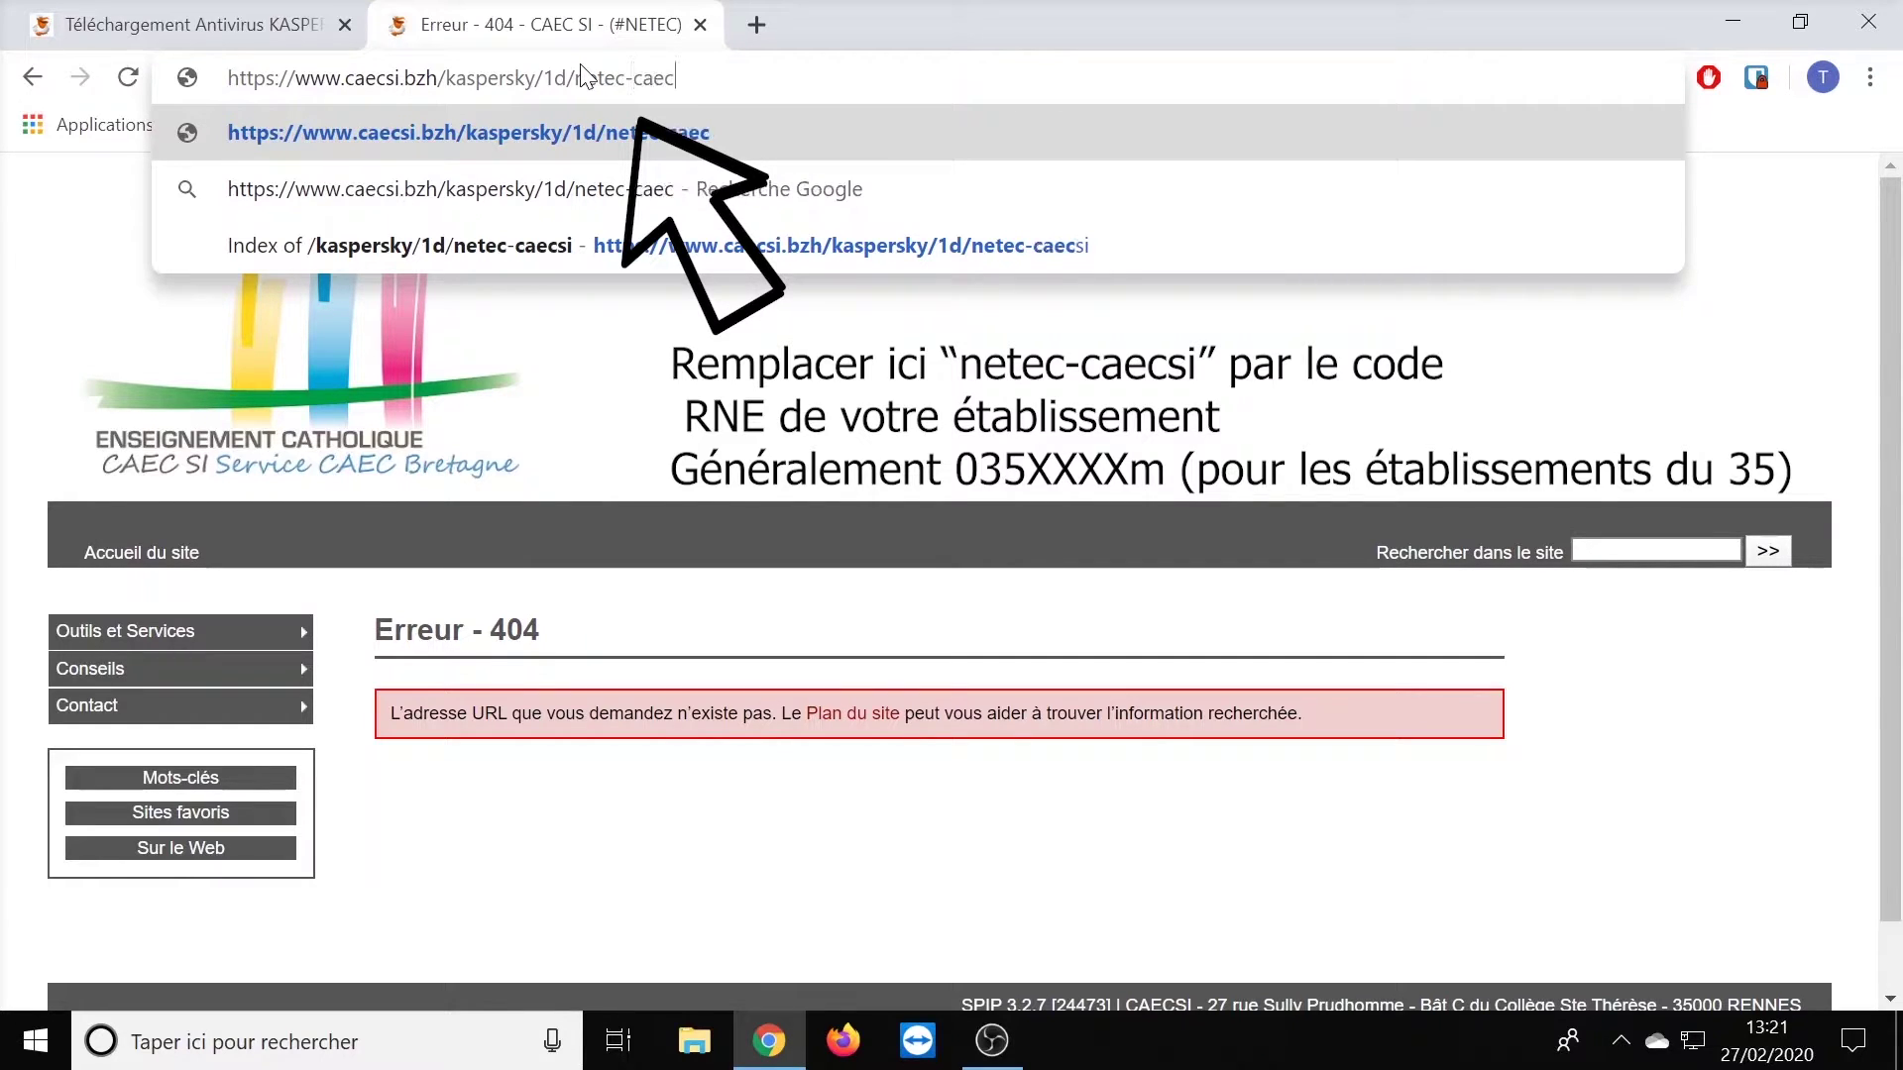
pyautogui.press('Return')
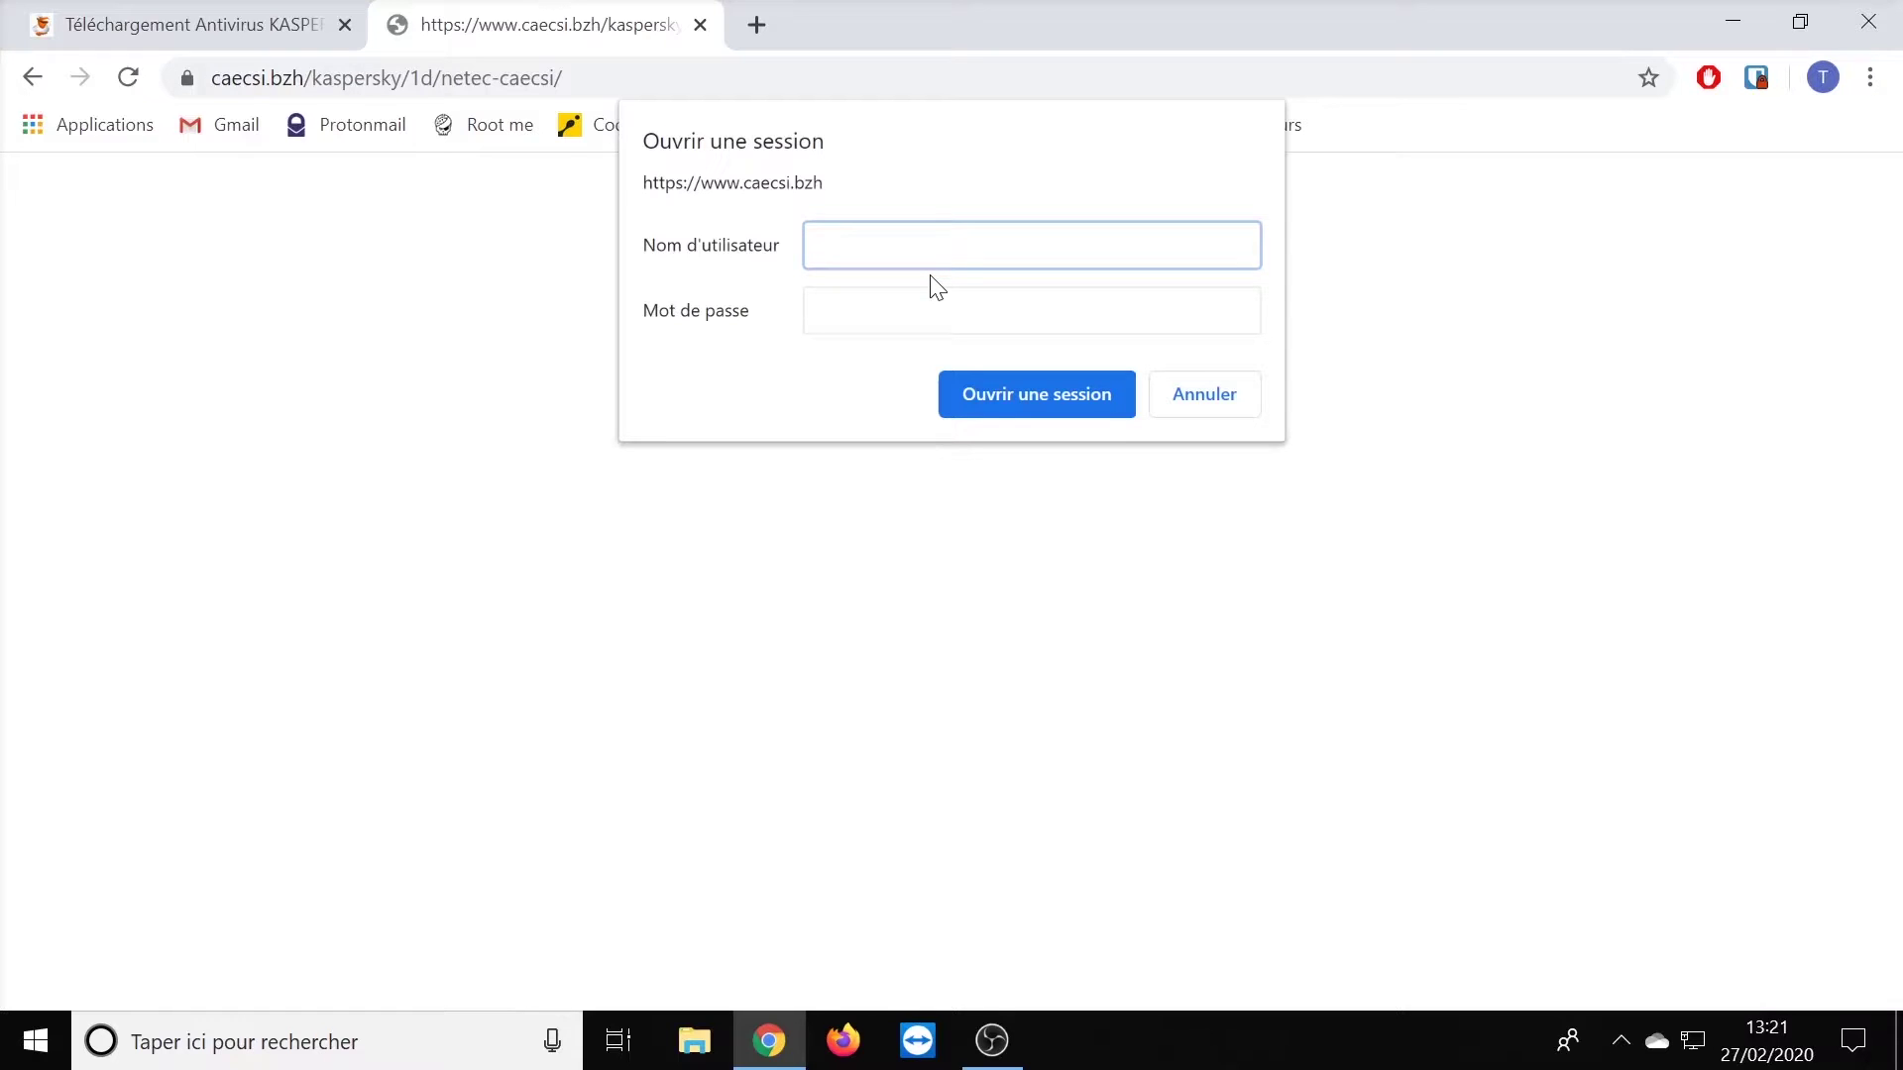
# - Sign in to the download folder with the RNE code as username and the pasted password
pyautogui.write('nete')
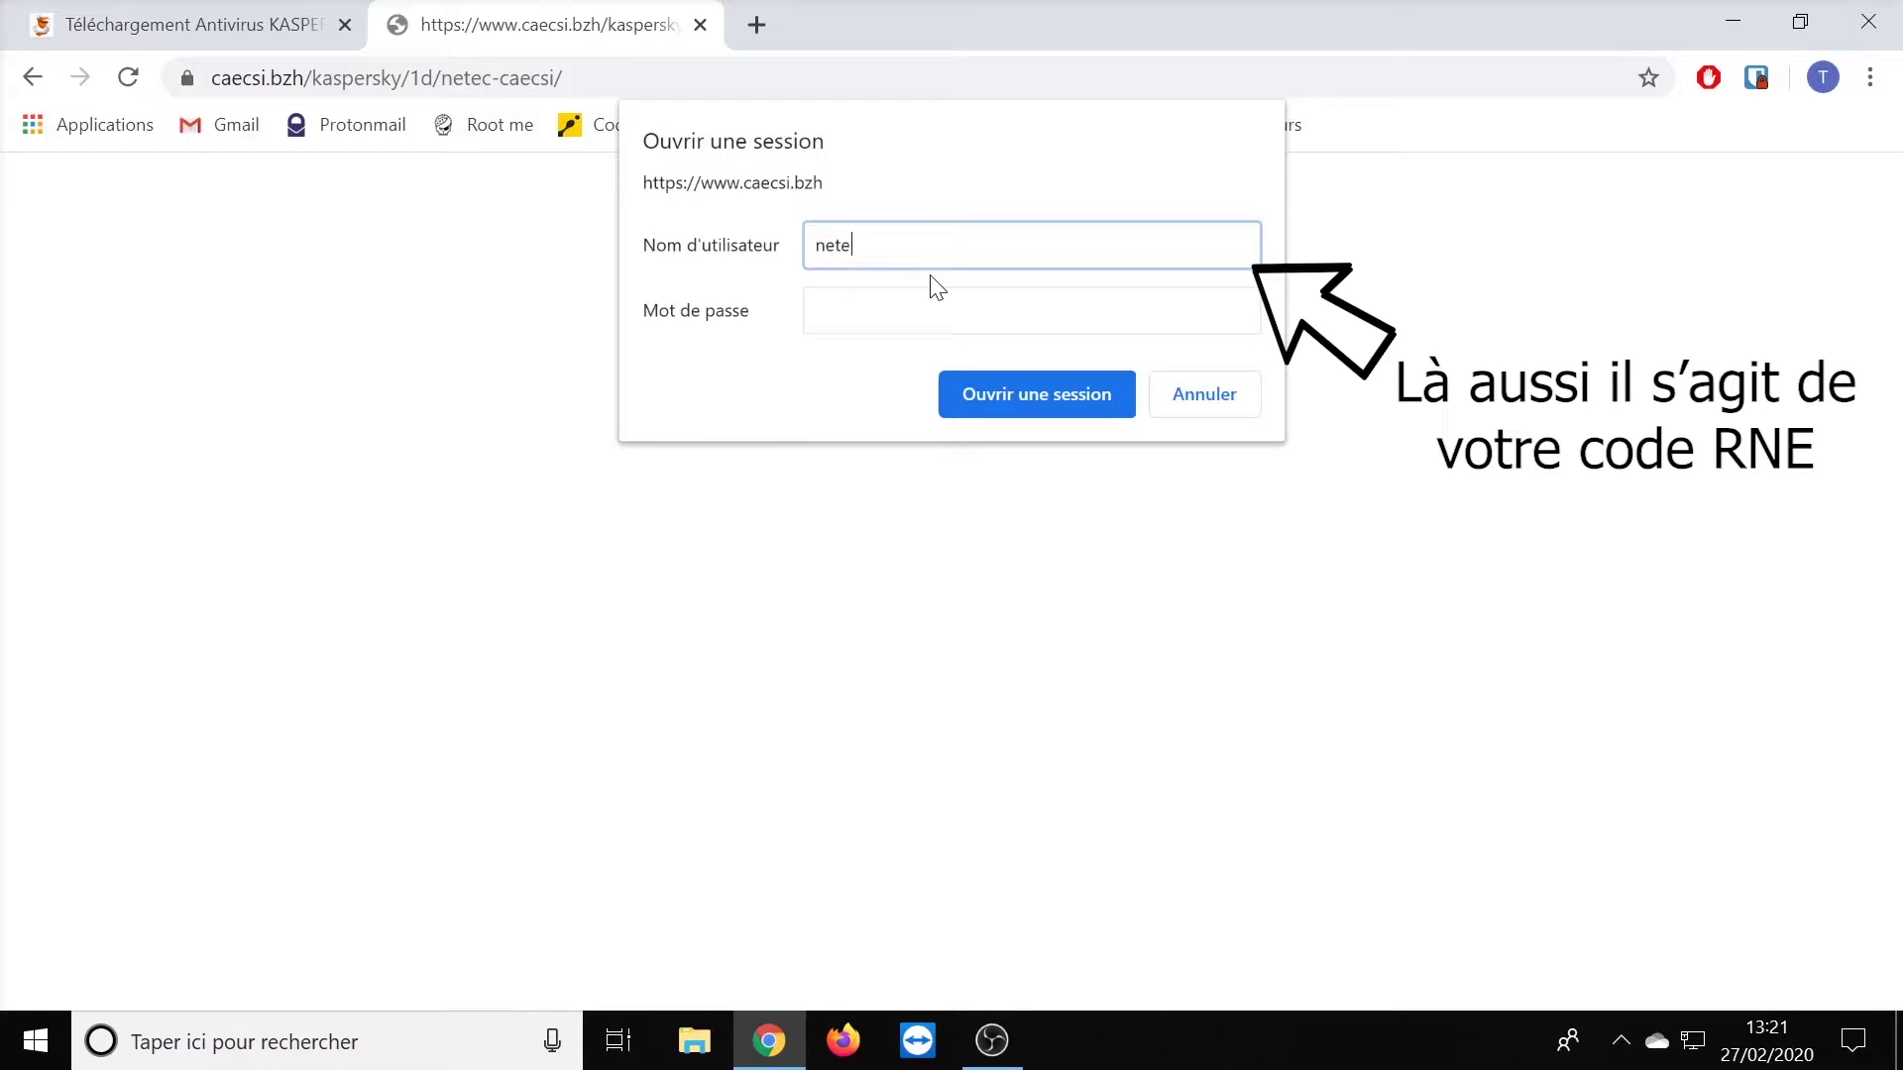
pyautogui.write('c-caecsi')
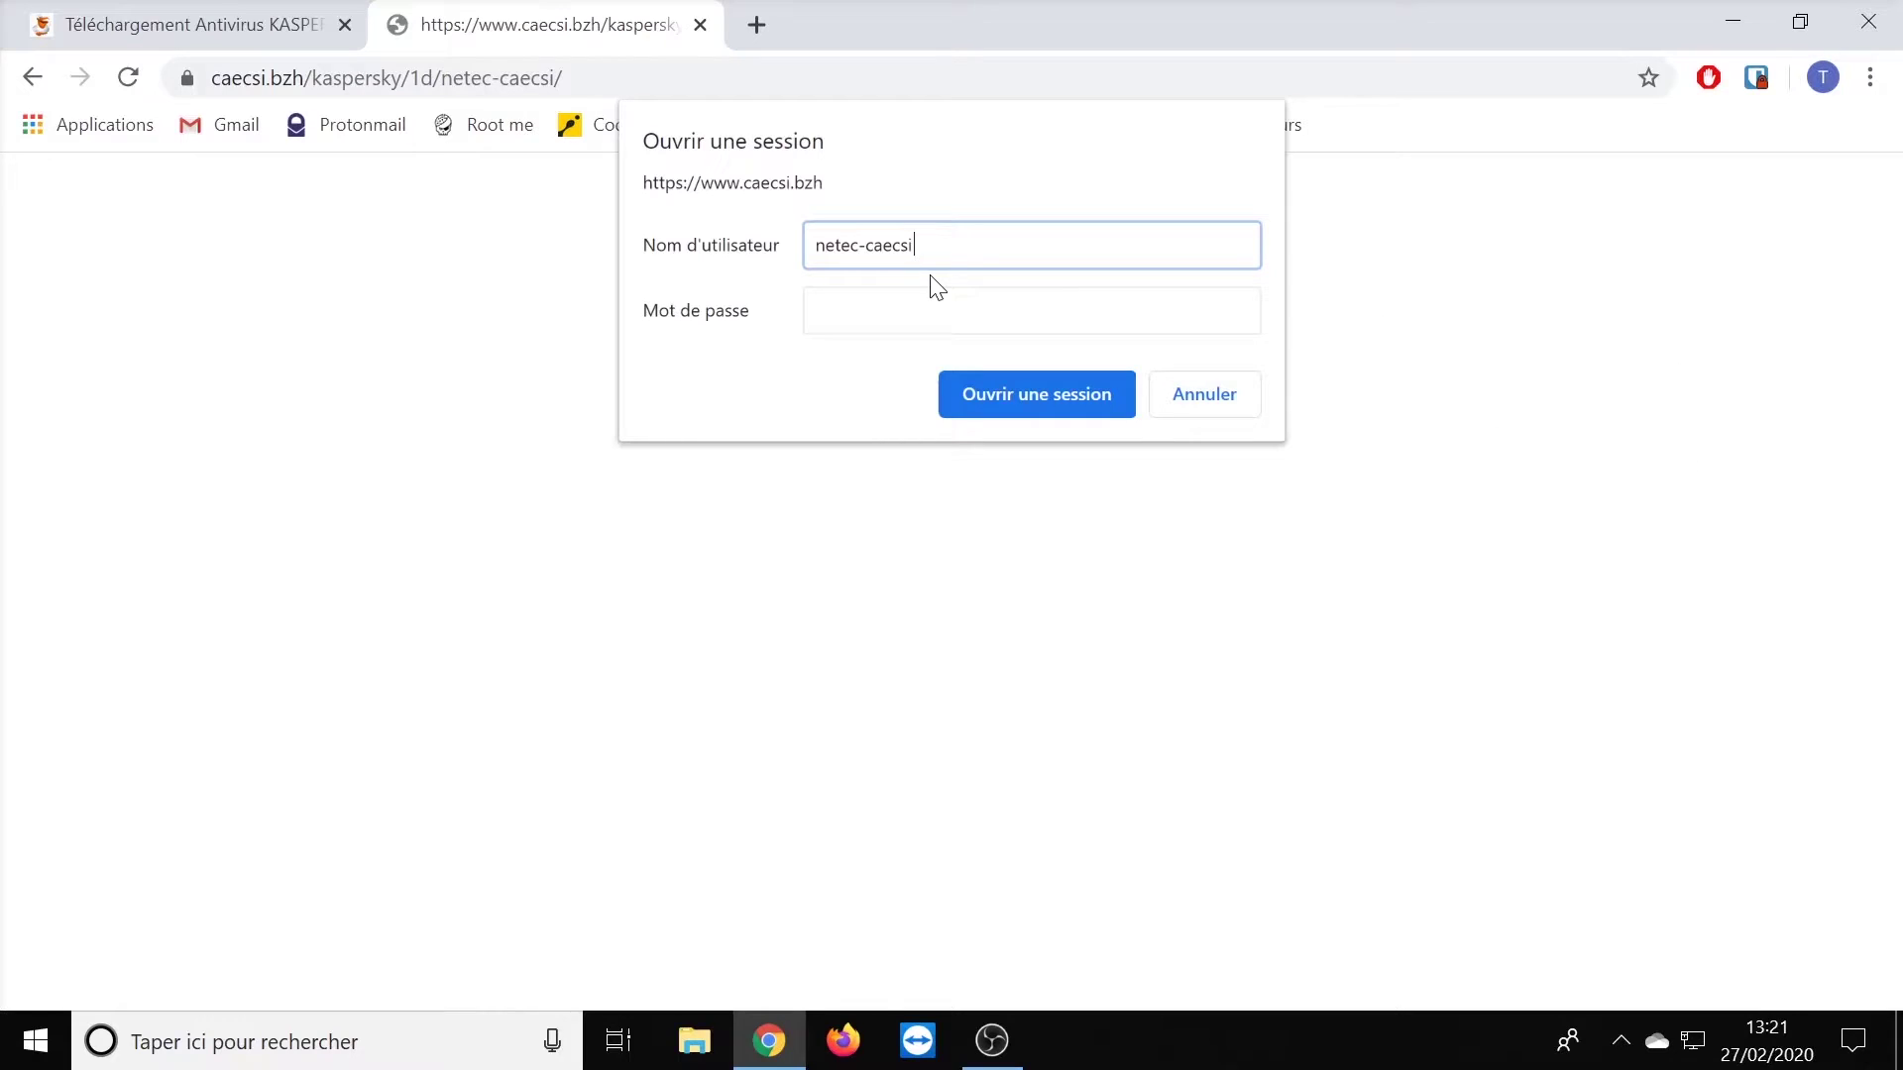
pyautogui.press('Tab')
pyautogui.rightClick(907, 311)
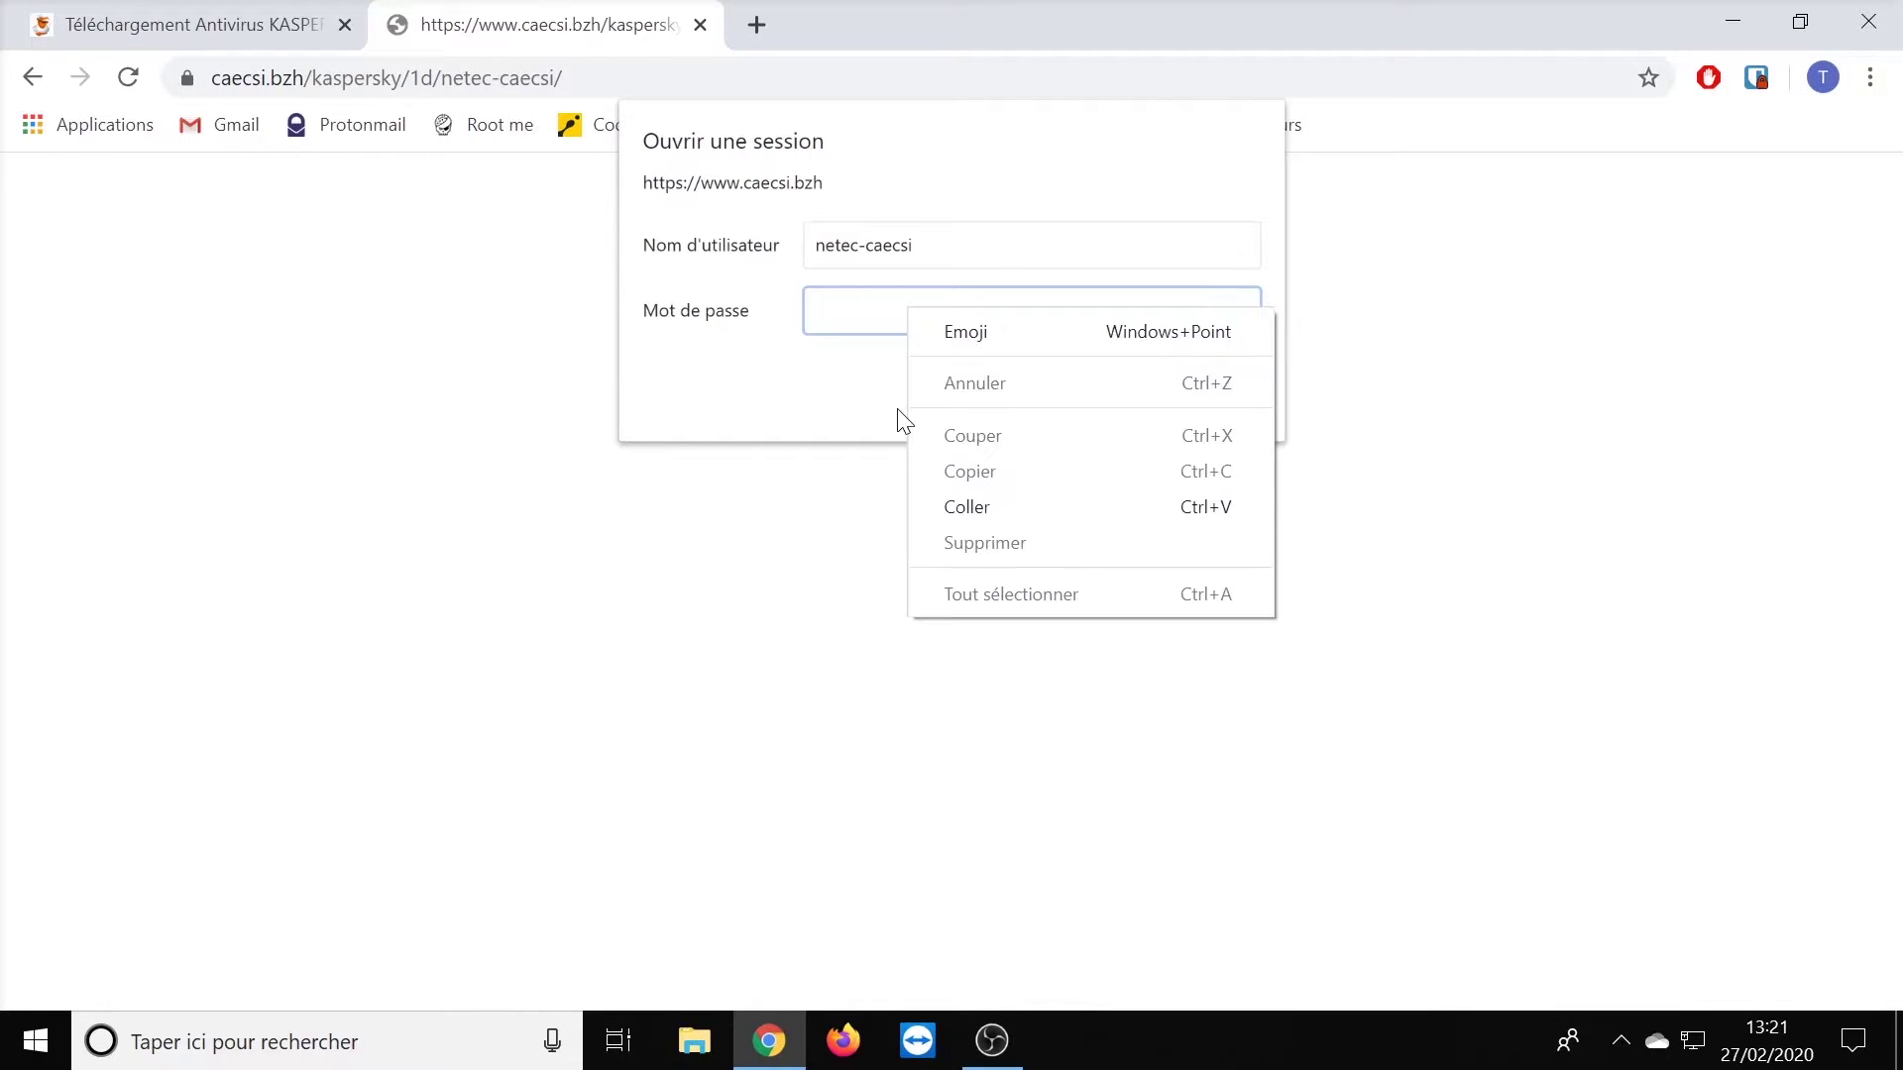
pyautogui.click(966, 506)
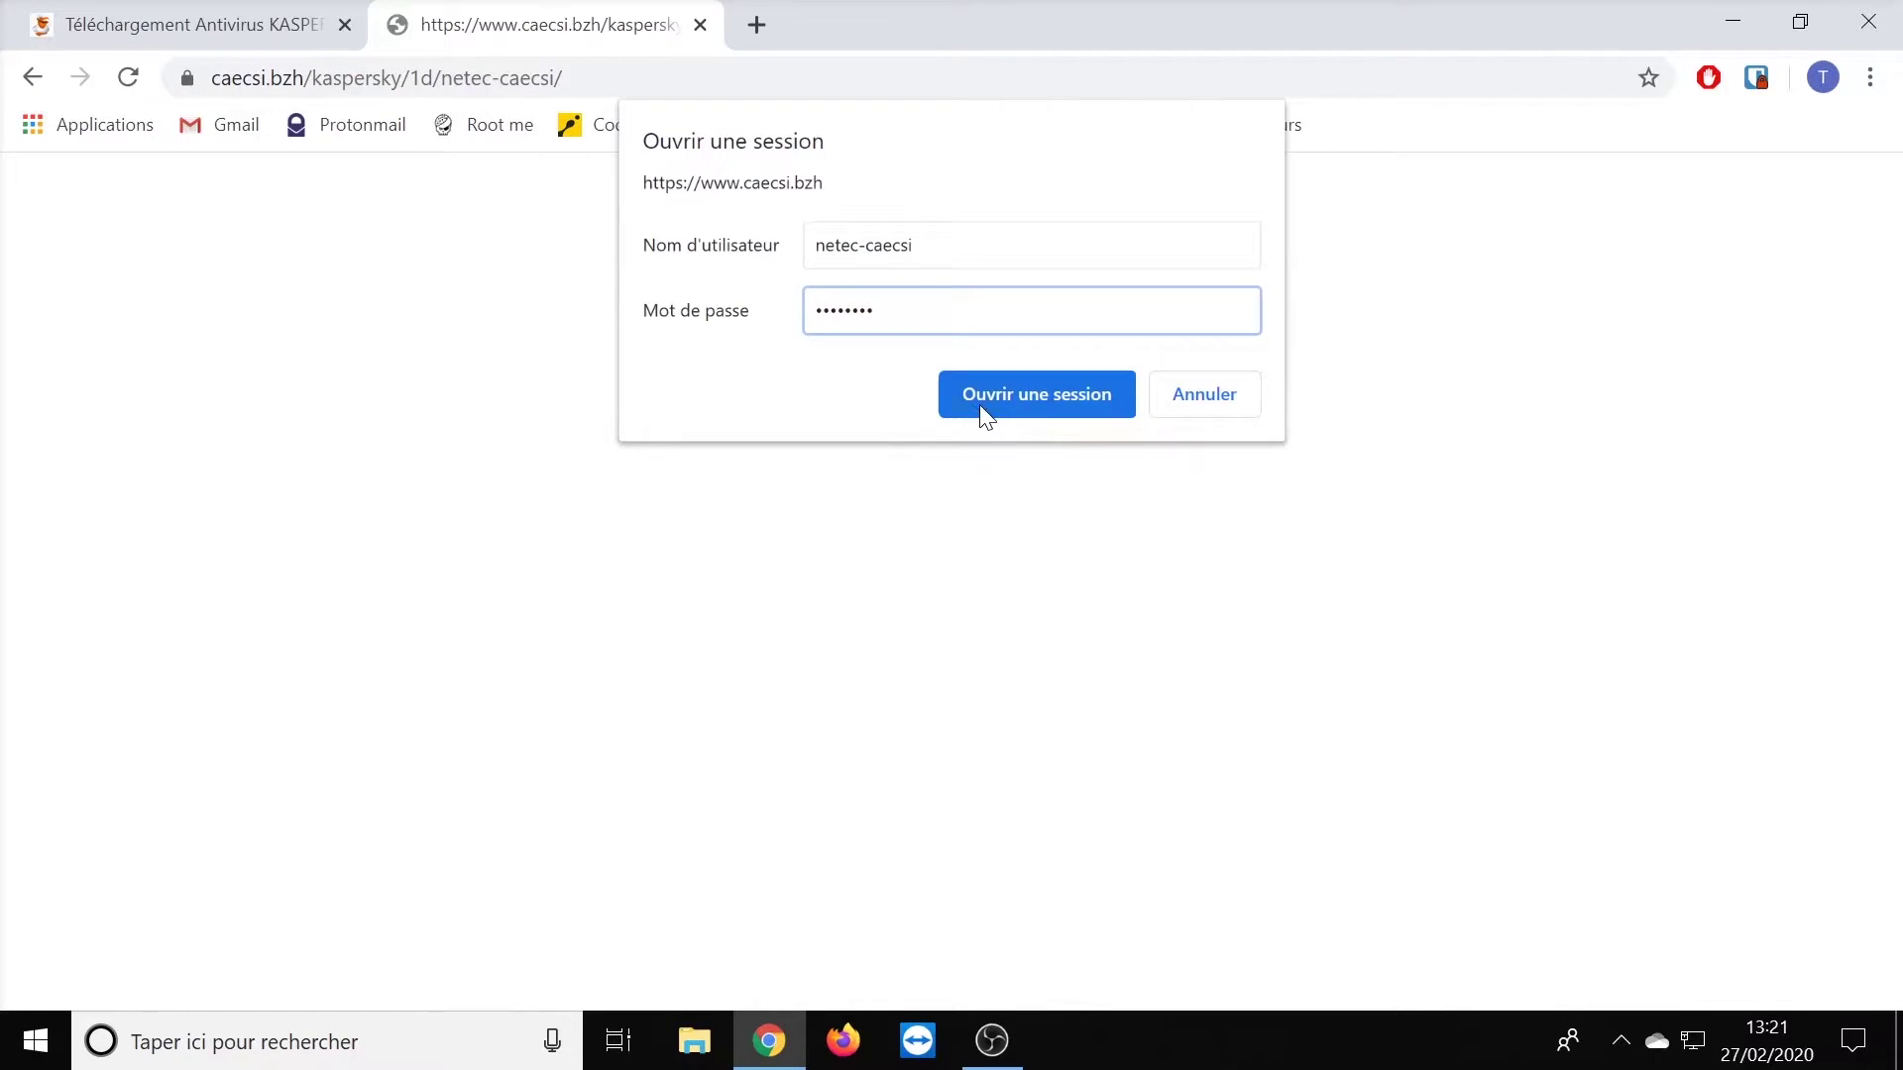
pyautogui.click(980, 406)
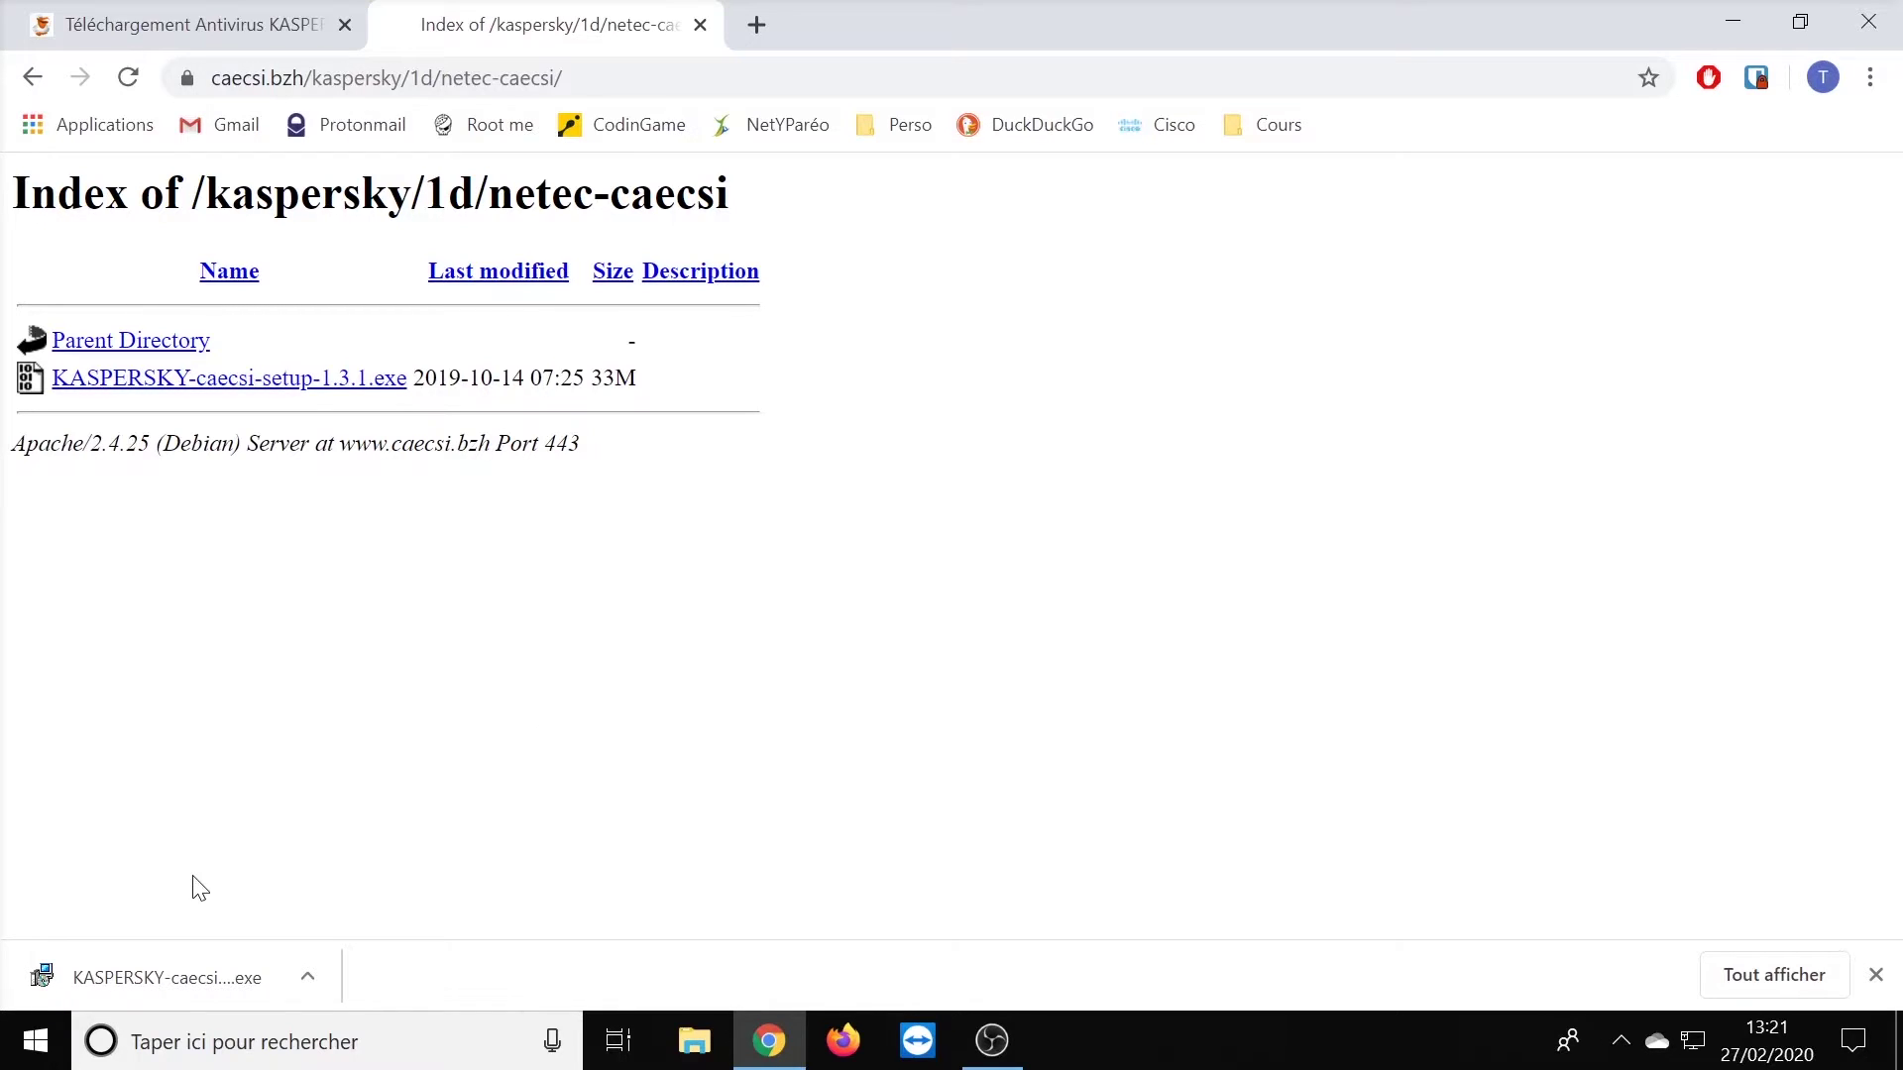
# - Launch the downloaded KASPERSKY-caecsi-setup-1.3.1.exe, running it anyway past the SmartScreen warning
pyautogui.click(159, 978)
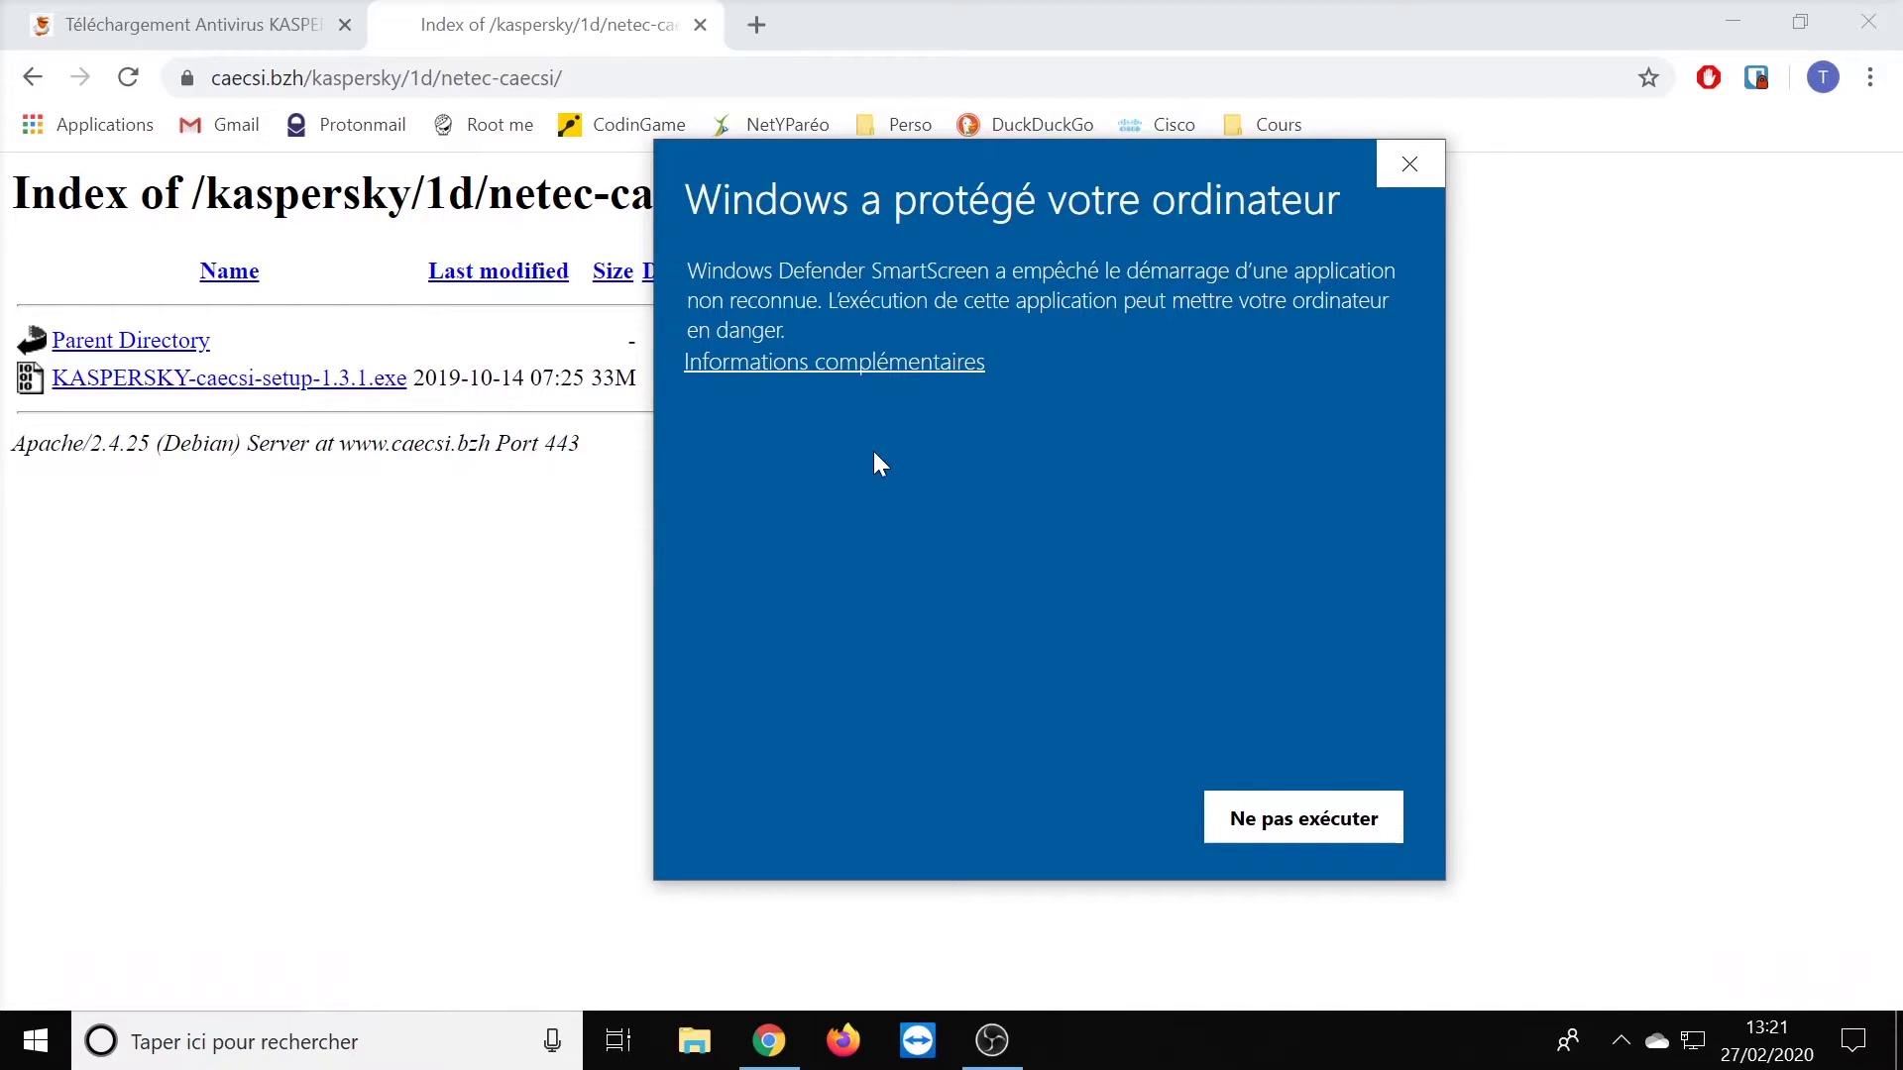
pyautogui.click(908, 367)
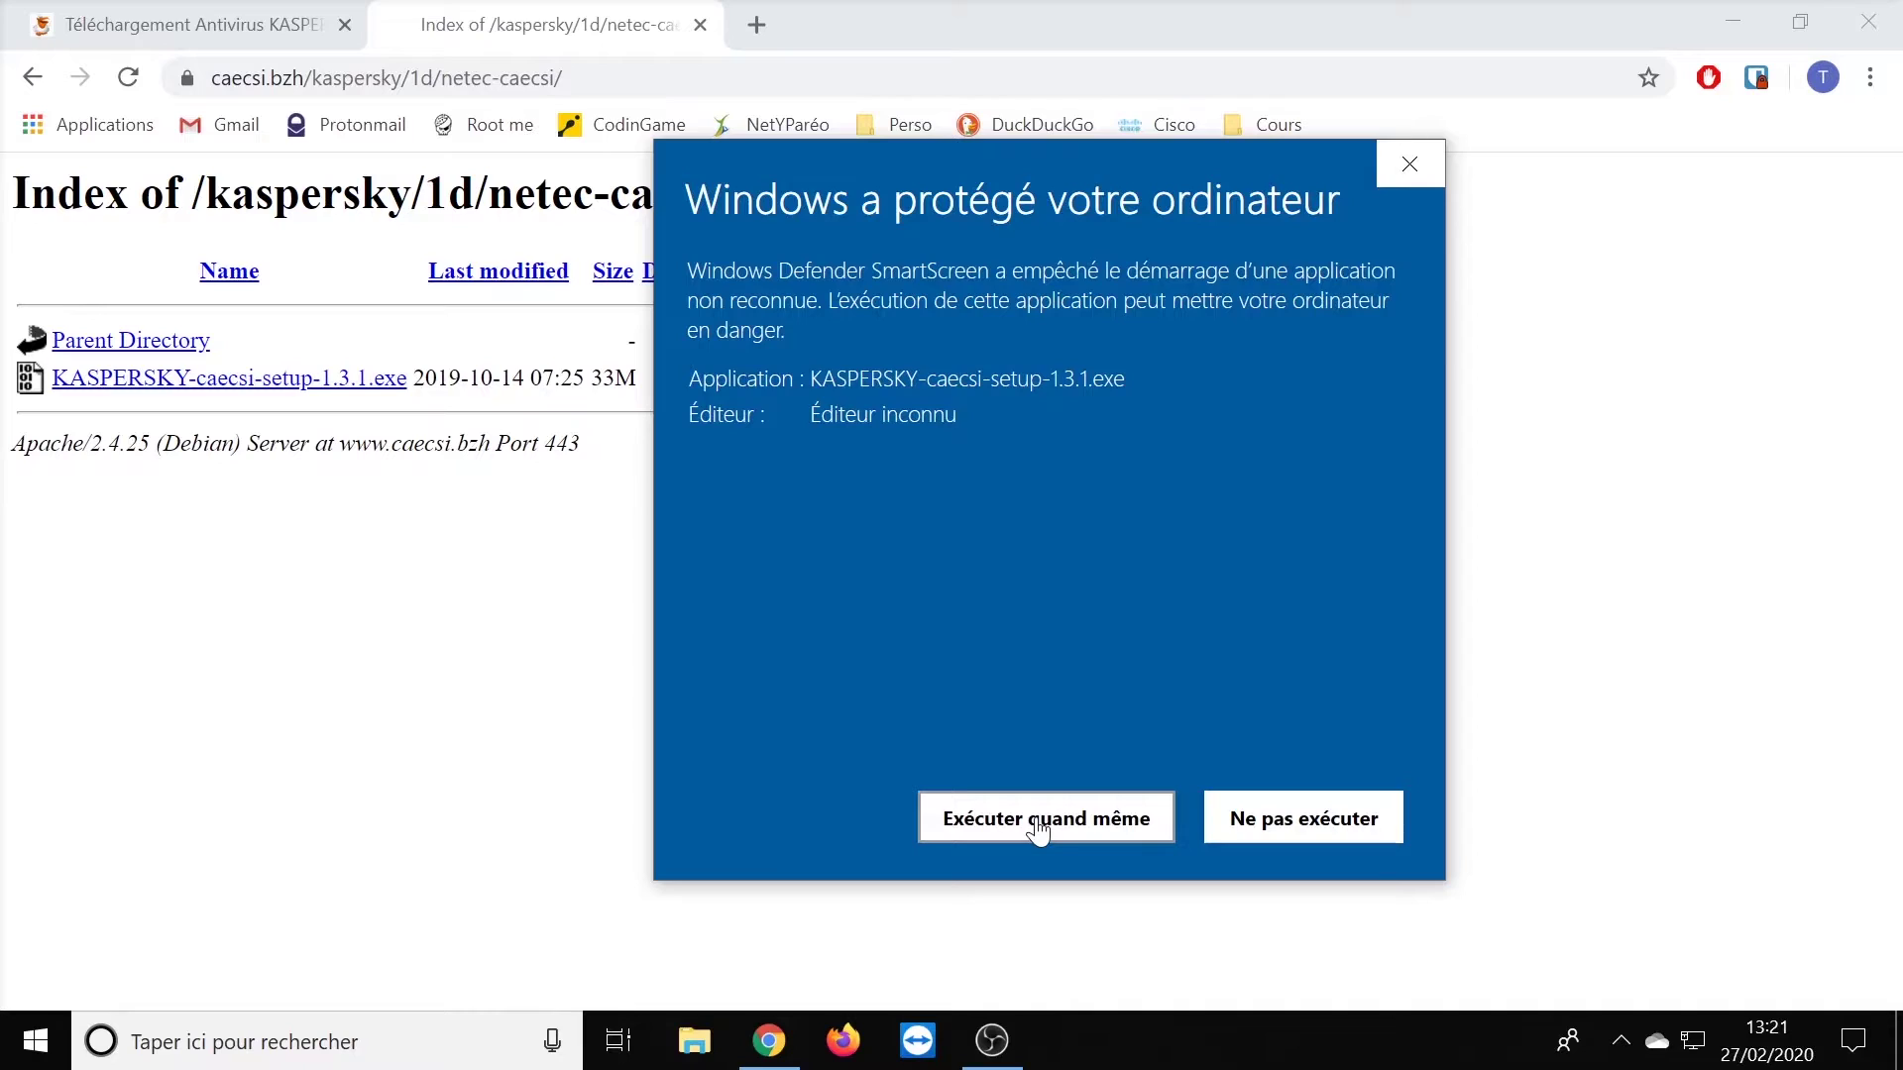
pyautogui.click(1038, 828)
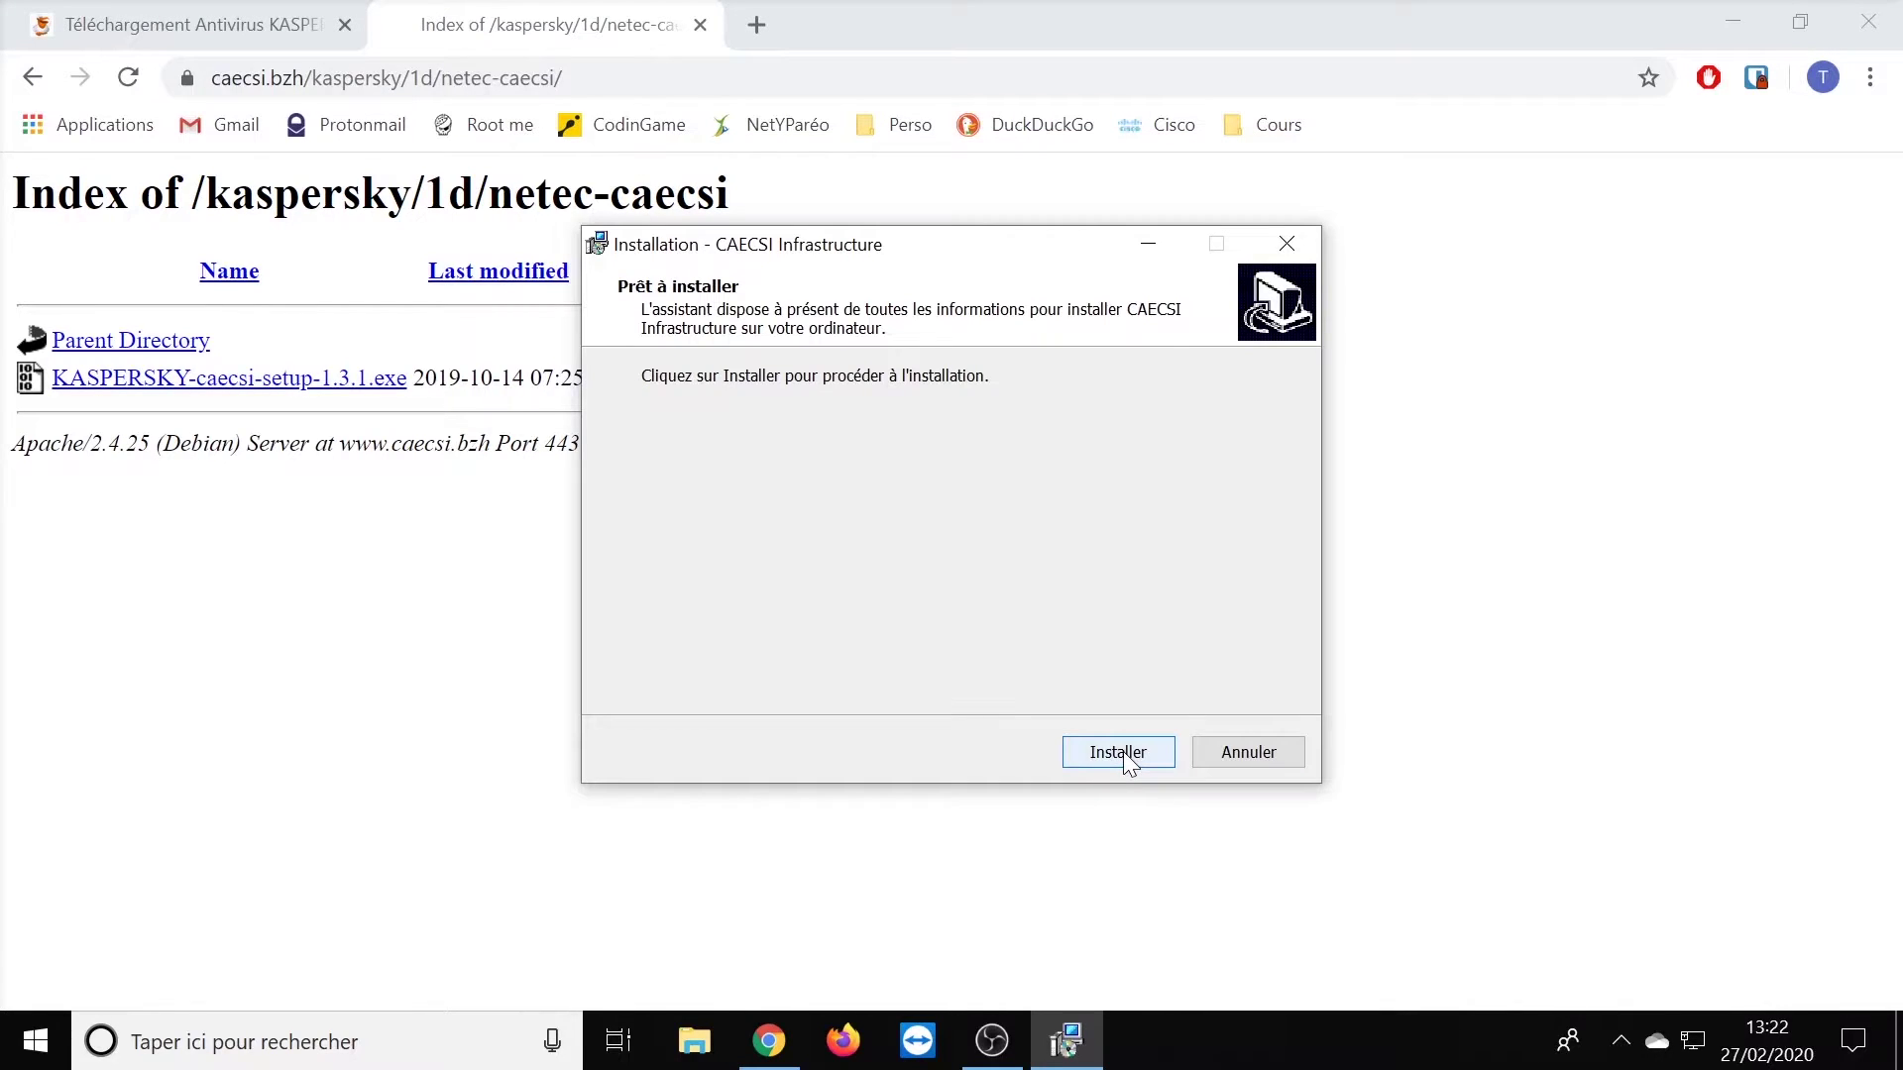
# - Install the CAECSI agent, submitting the pasted infrastructure password and confirming the success message
pyautogui.click(1118, 752)
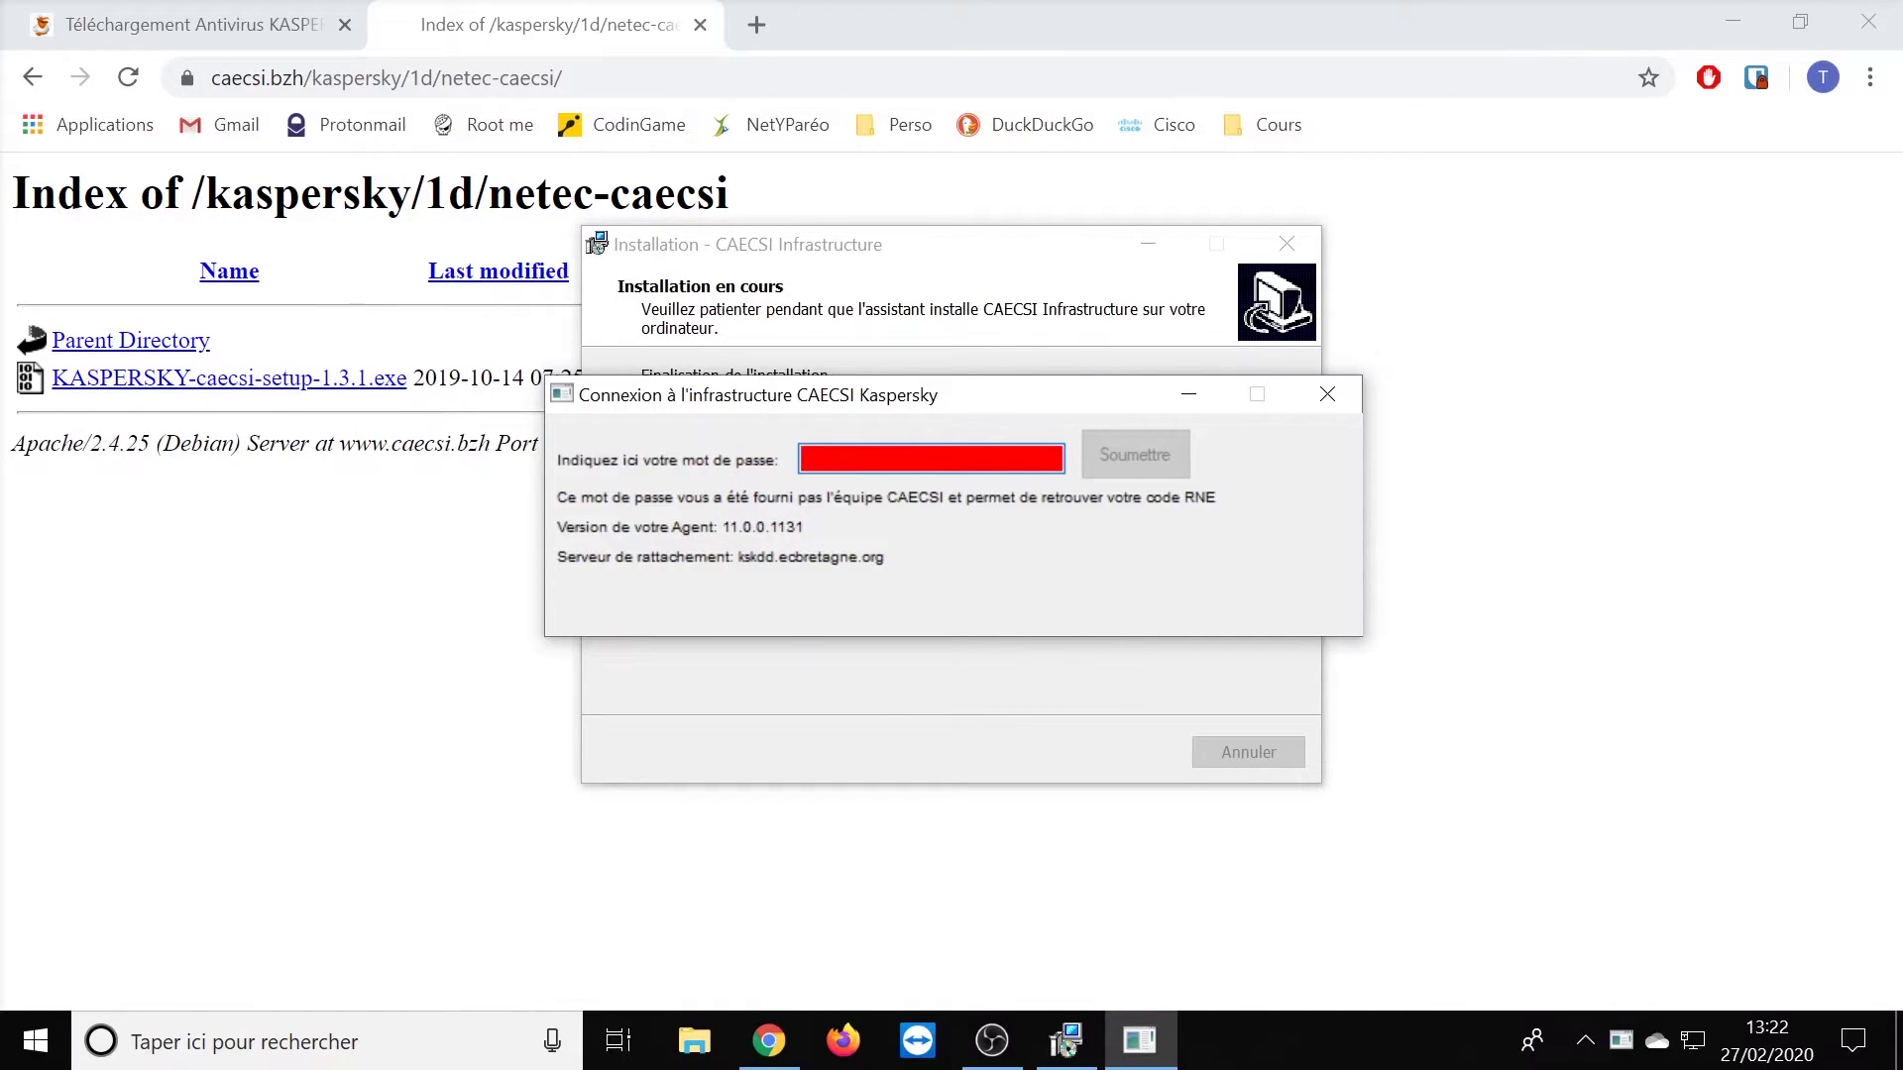
pyautogui.hotkey('ctrl', 'v')
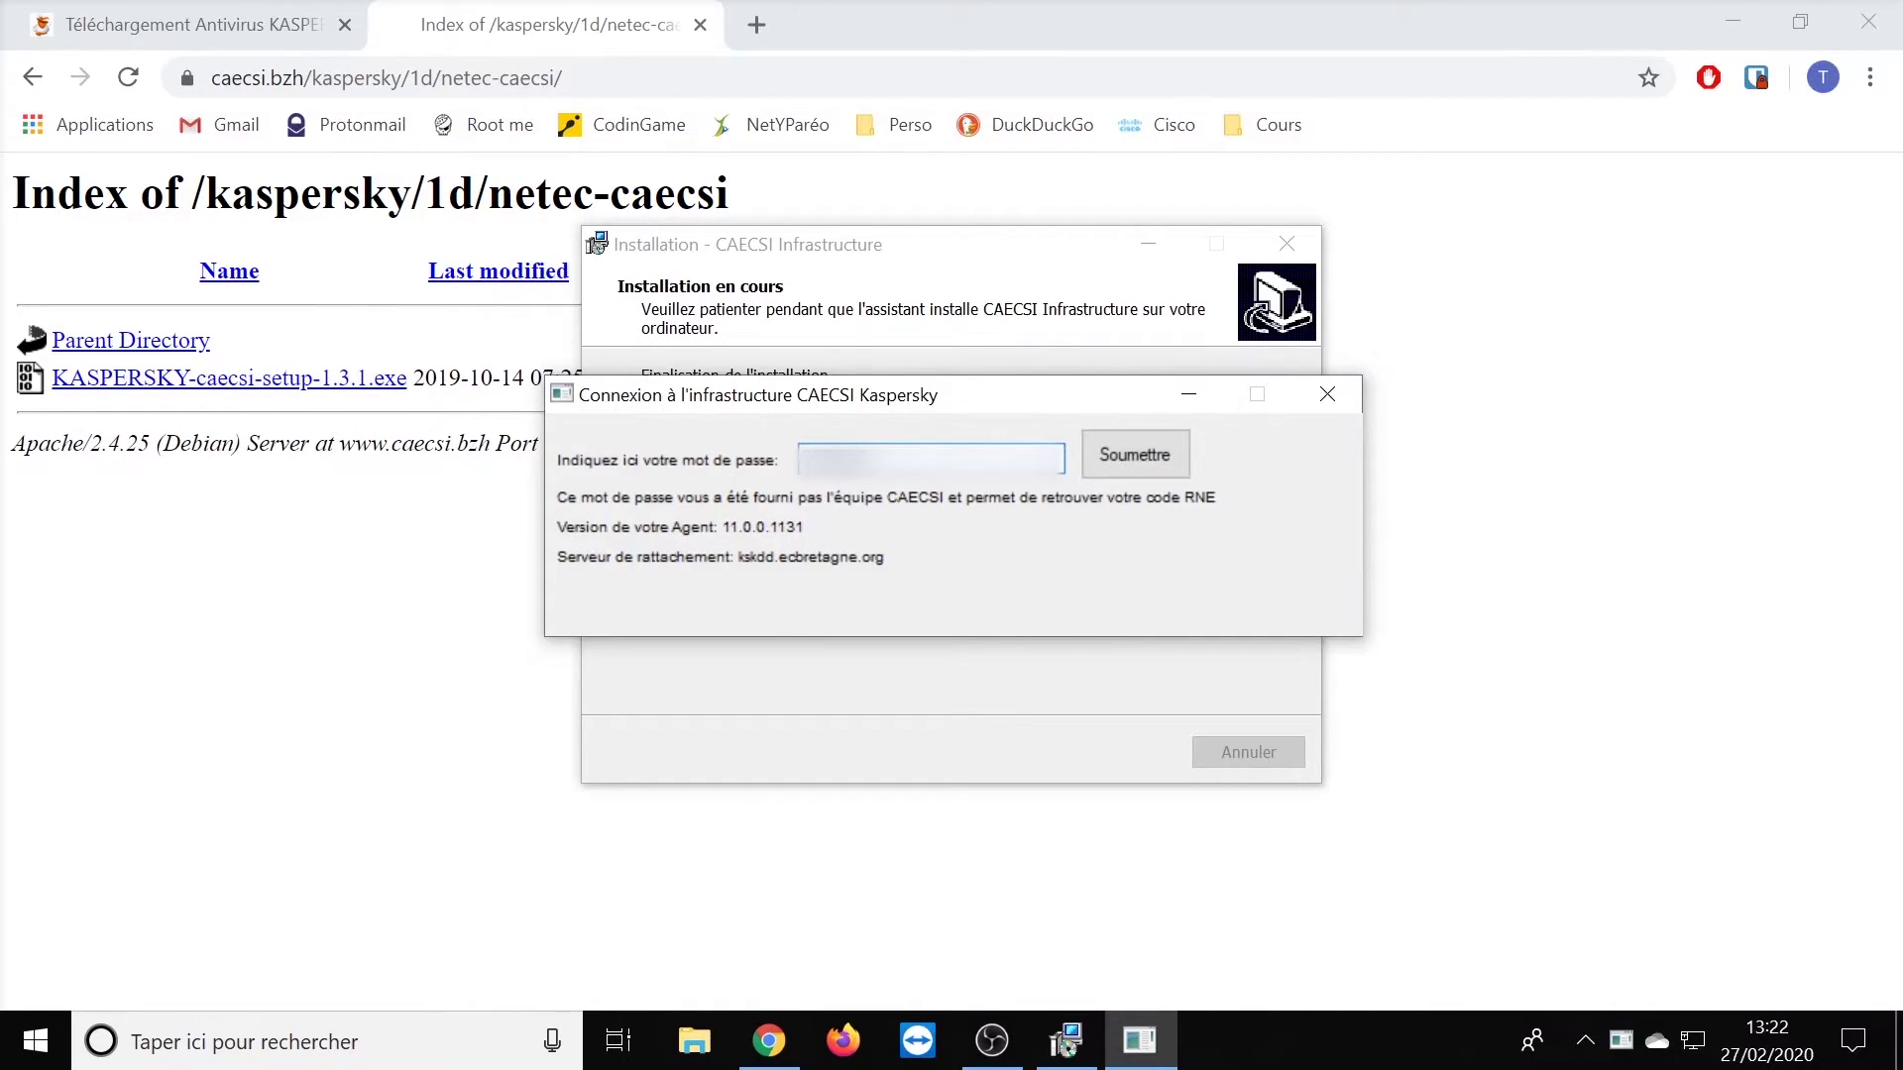
pyautogui.hotkey('ctrl', 'a')
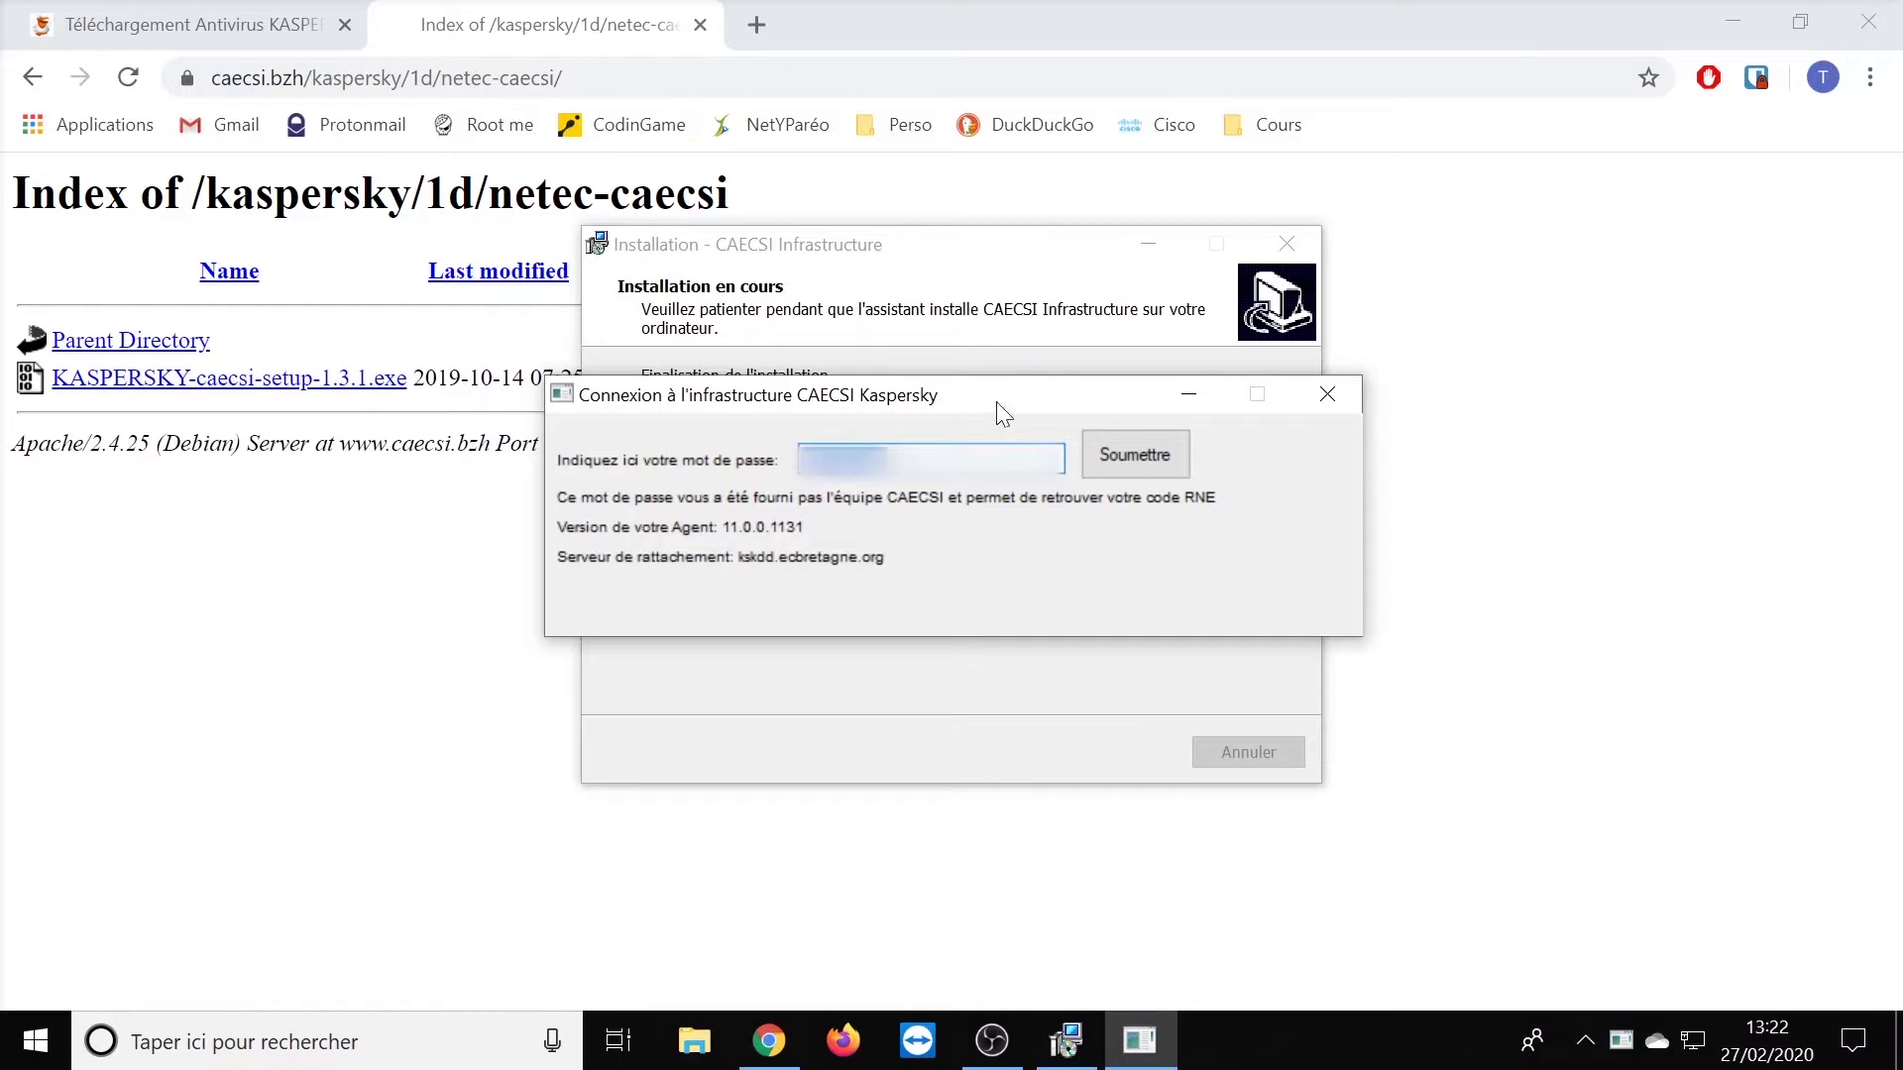
pyautogui.click(1134, 452)
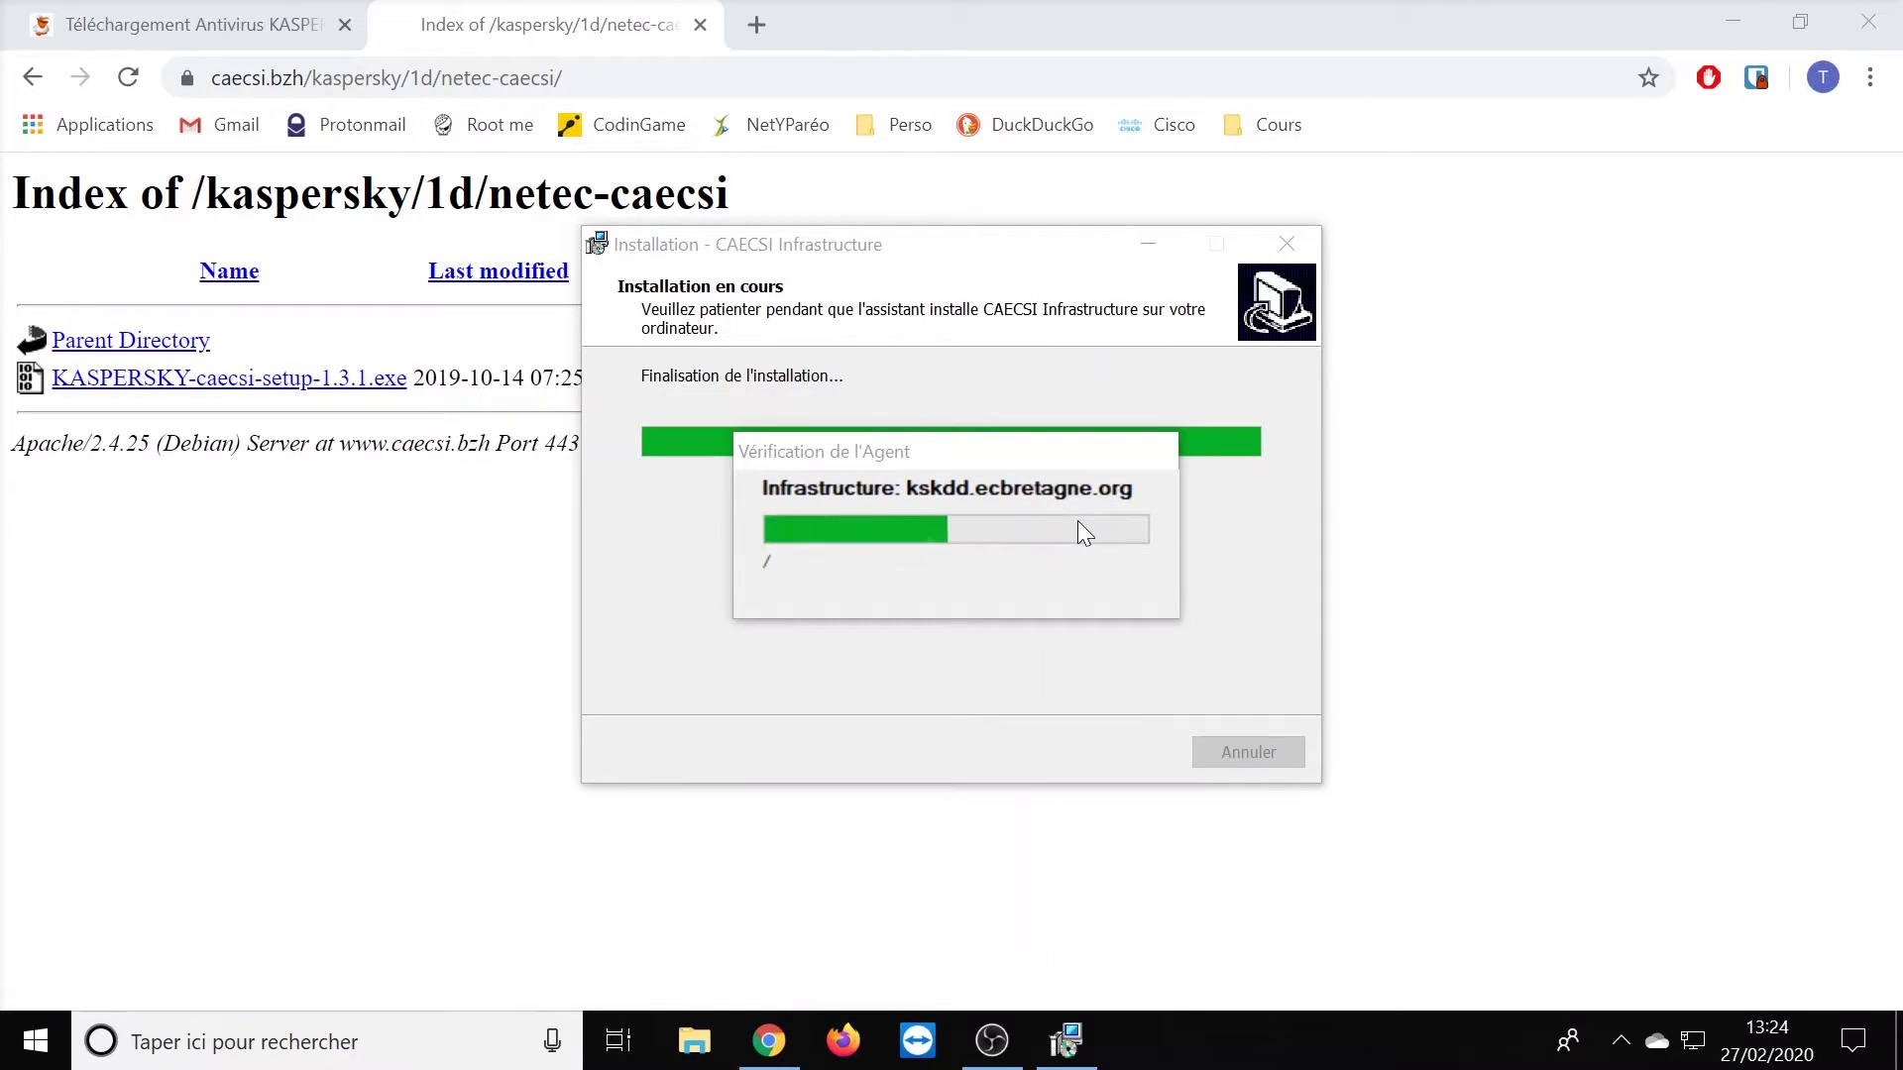
pyautogui.click(1070, 601)
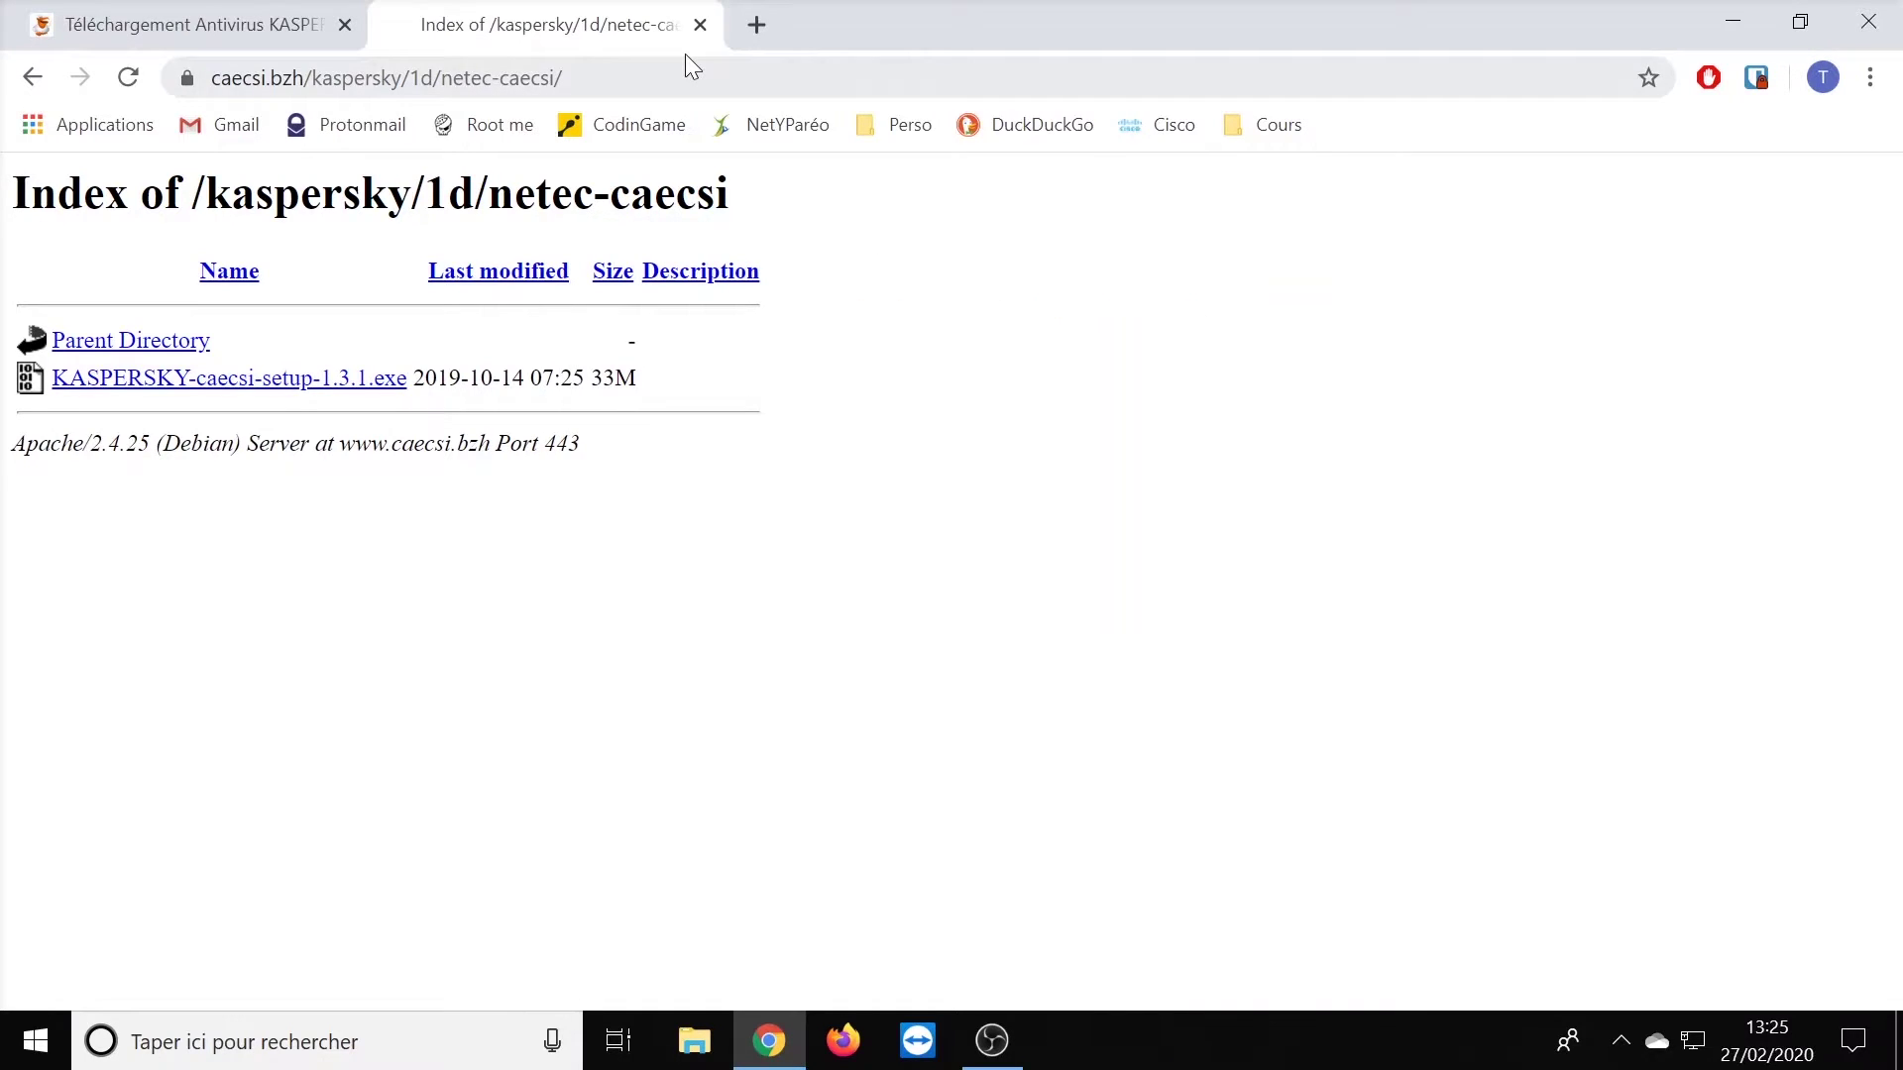
# - Download the version 11 installer keswin_11.2.0.225 from the Kaspersky article and launch it
pyautogui.click(700, 24)
pyautogui.scroll(-1, 635, 440)
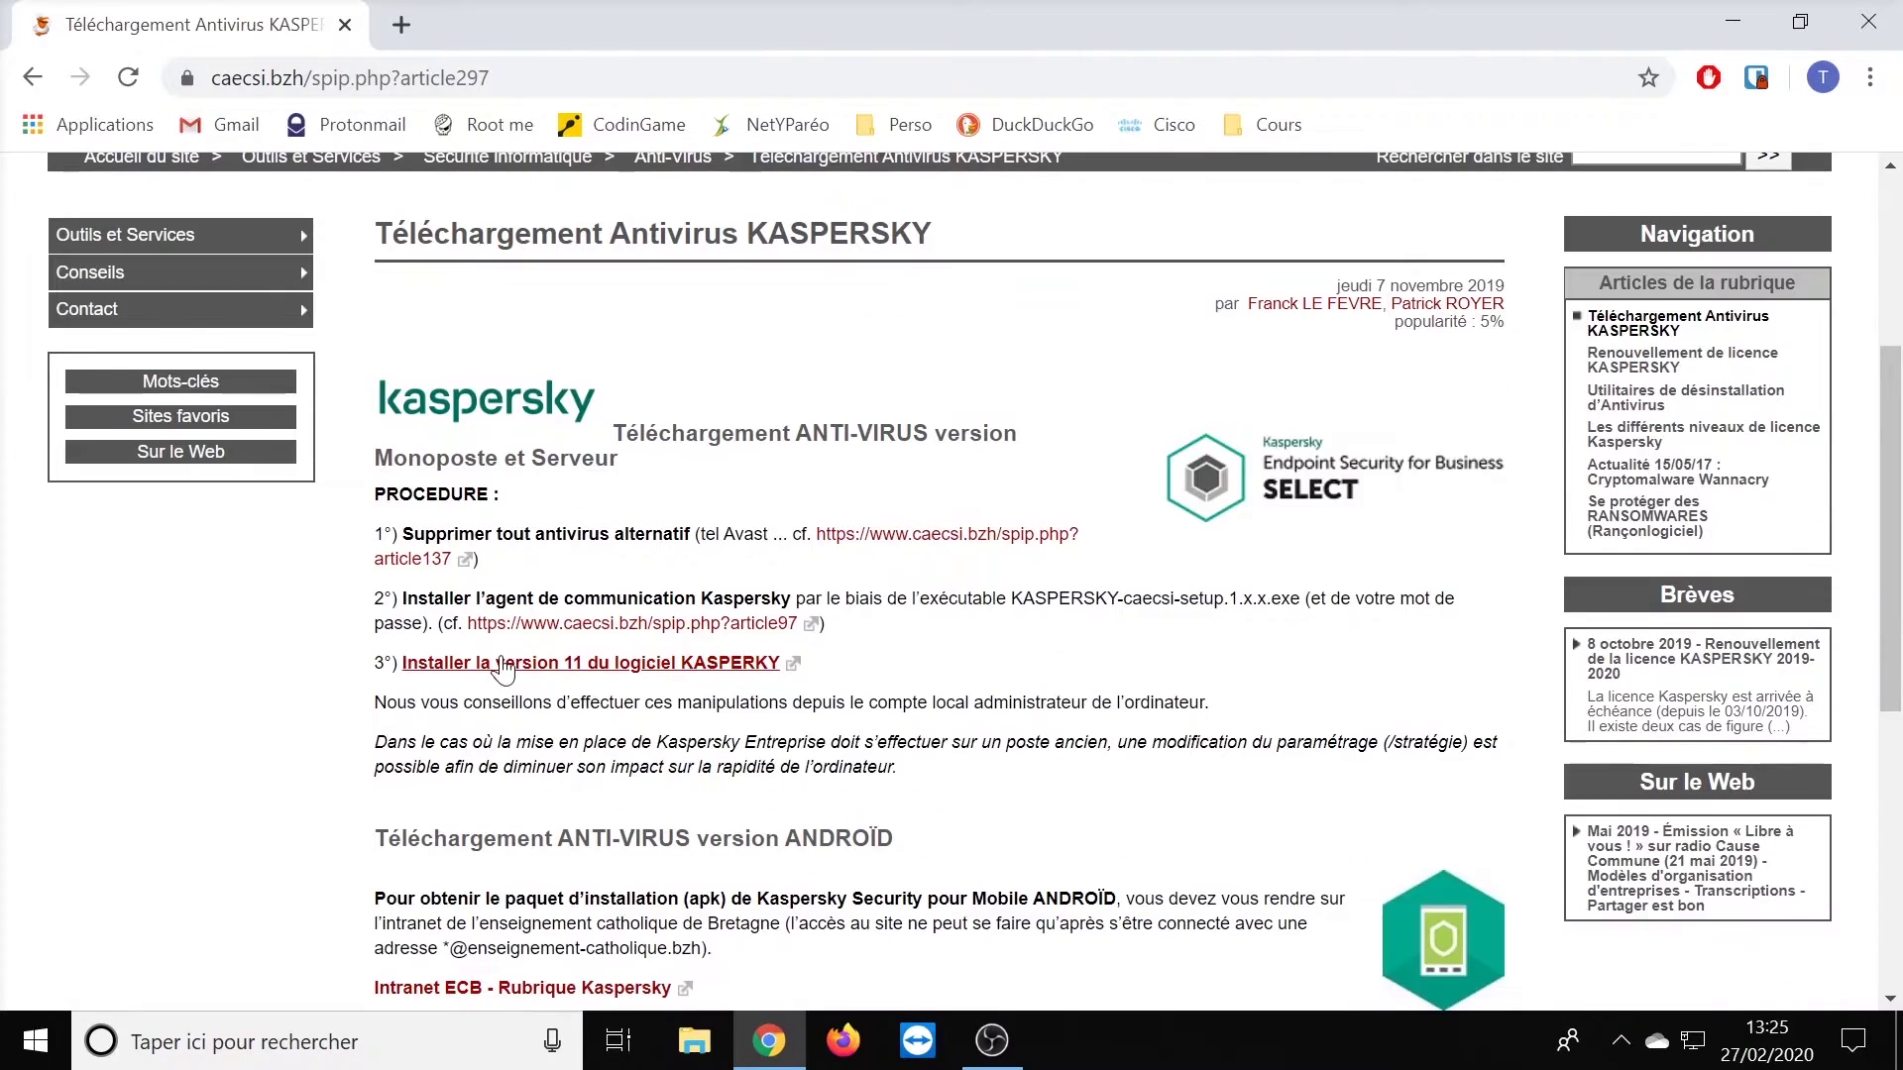
pyautogui.click(509, 668)
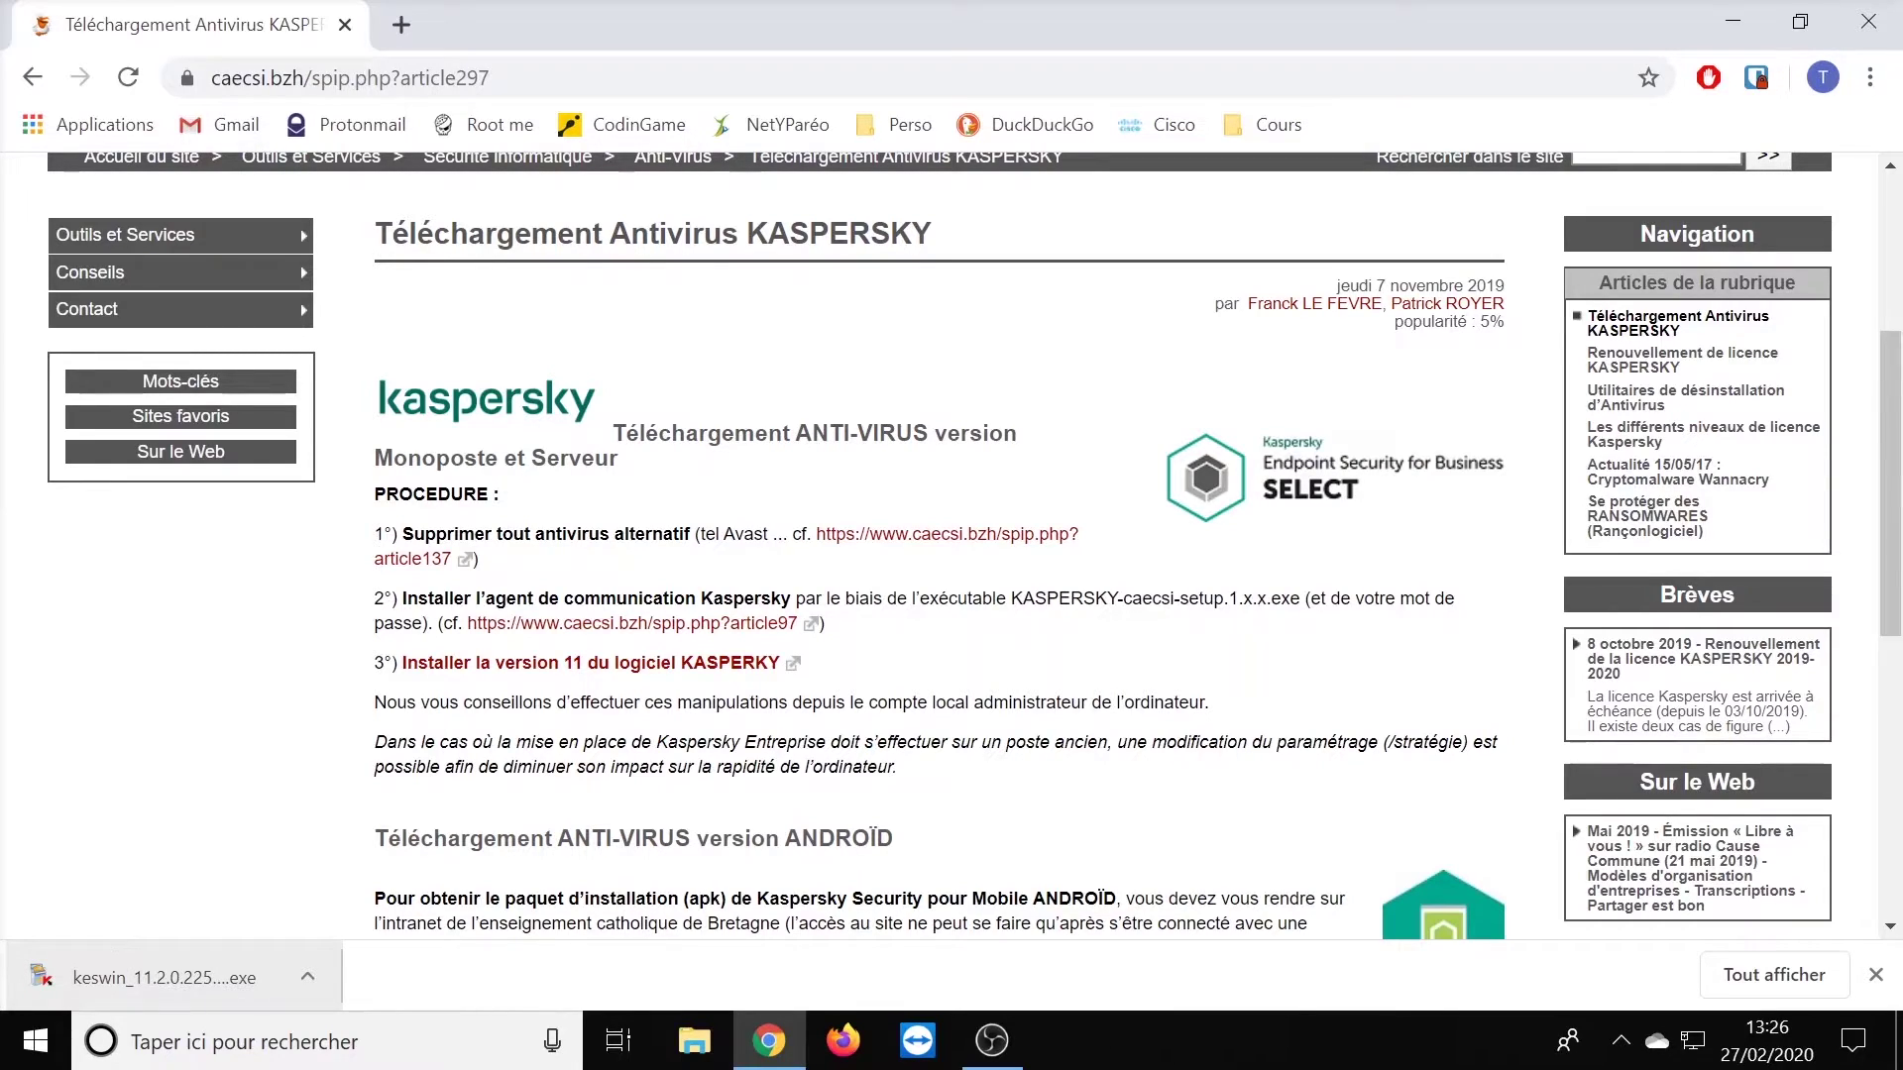
pyautogui.click(290, 1000)
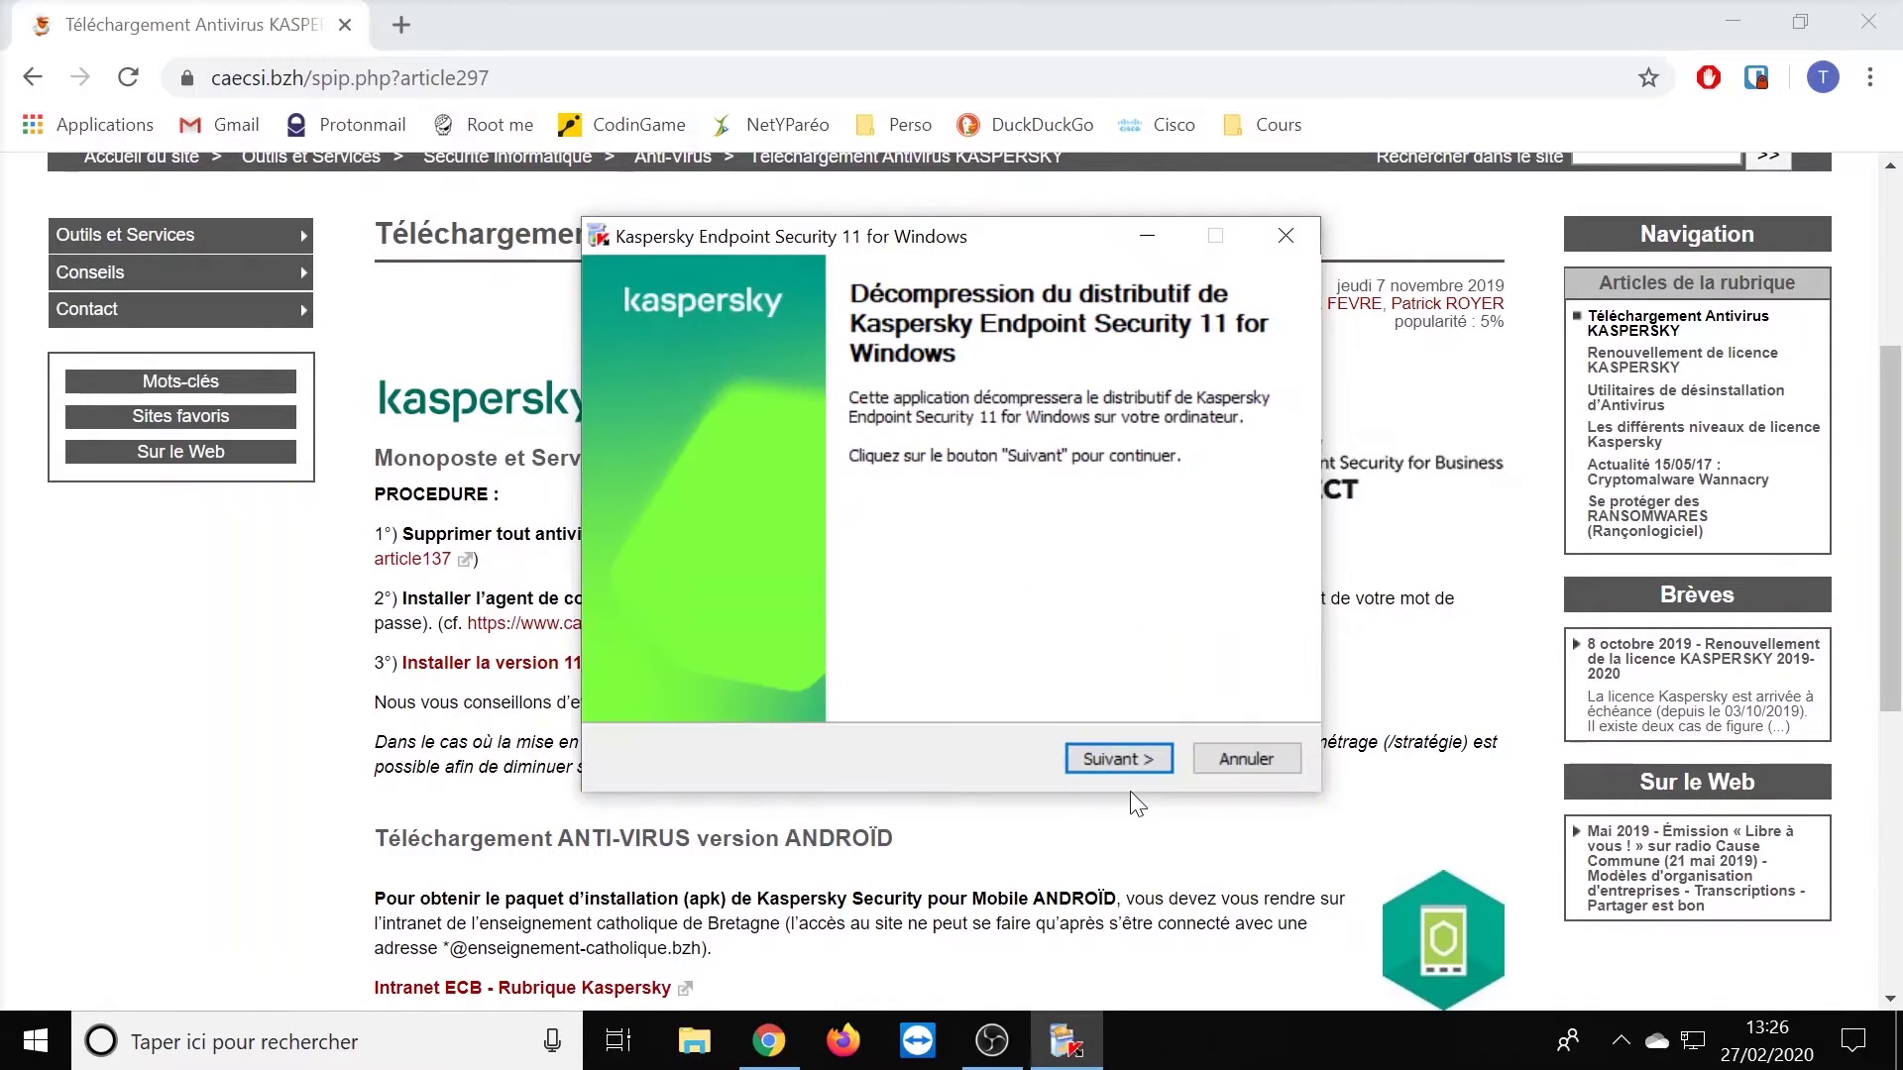
# - Extract the Endpoint Security 11 distribution to Desktop > Kaspersky and close the finished wizard
pyautogui.click(1114, 758)
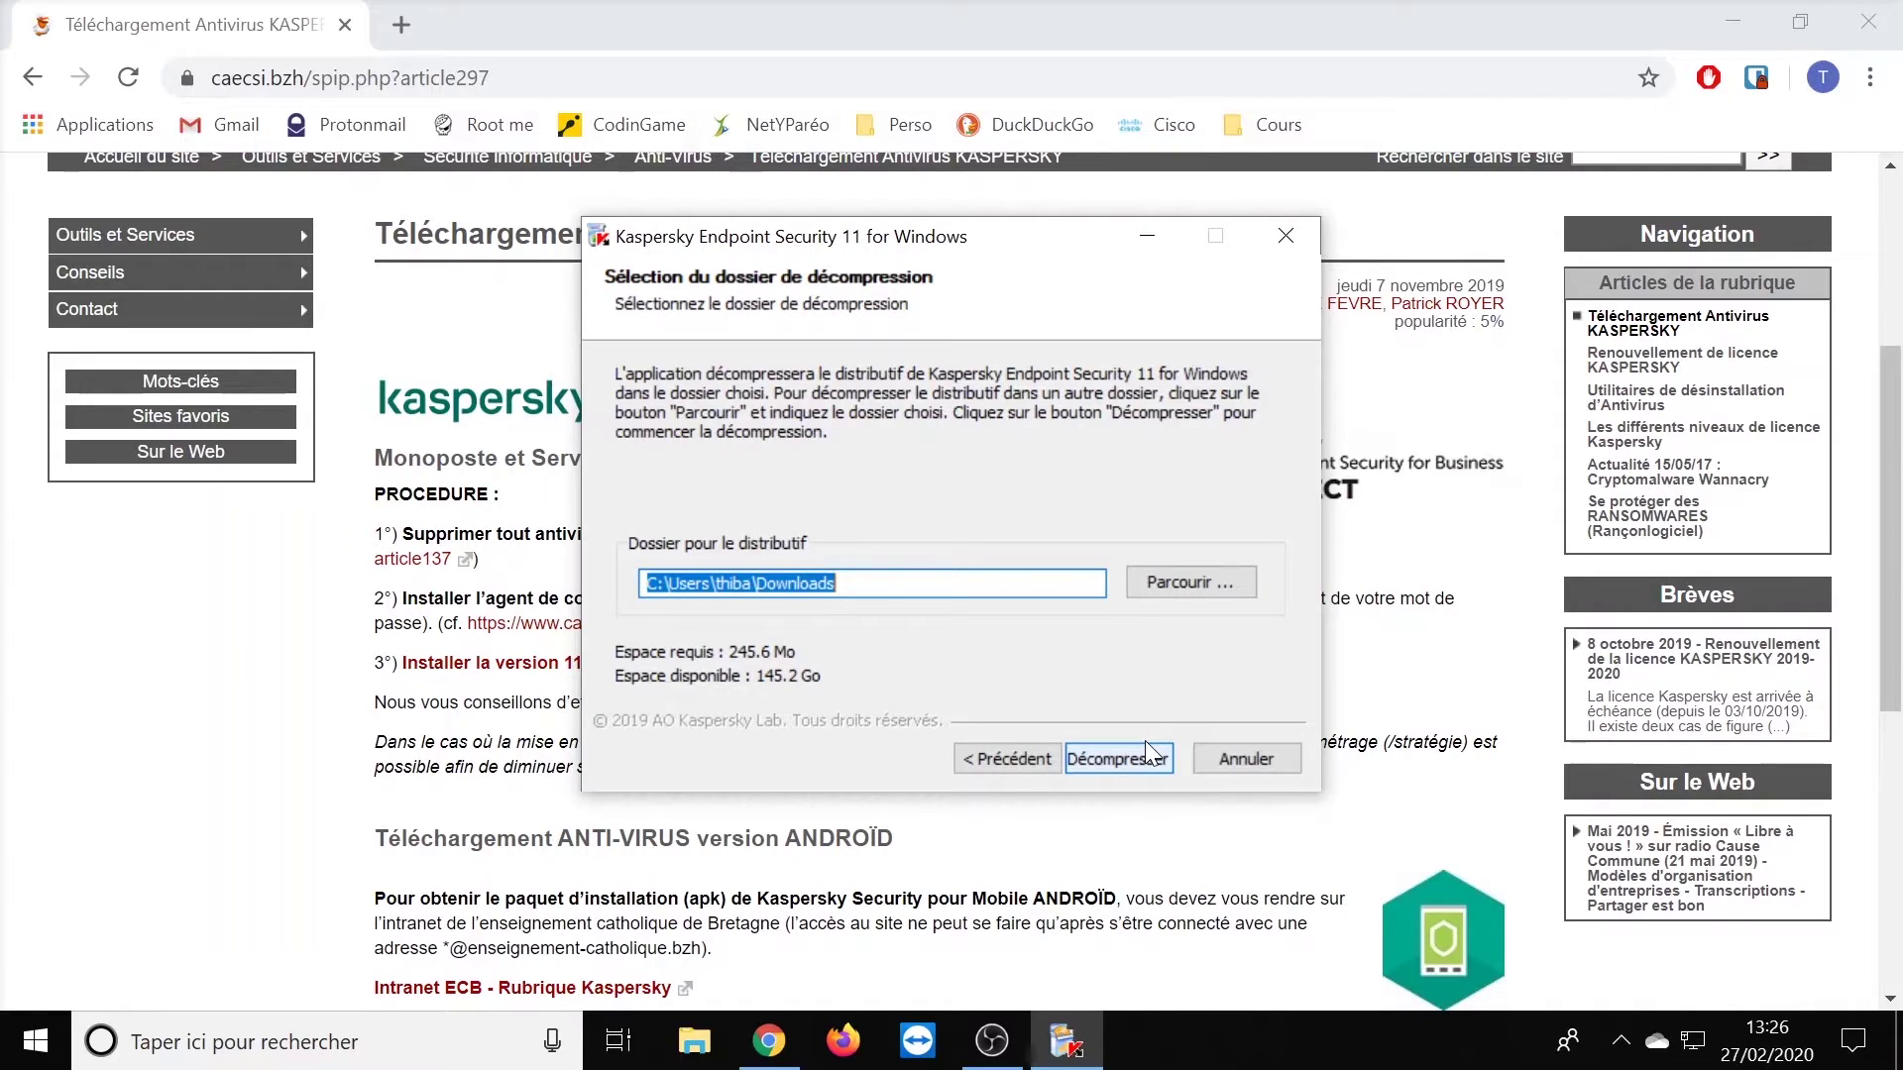
pyautogui.click(1184, 583)
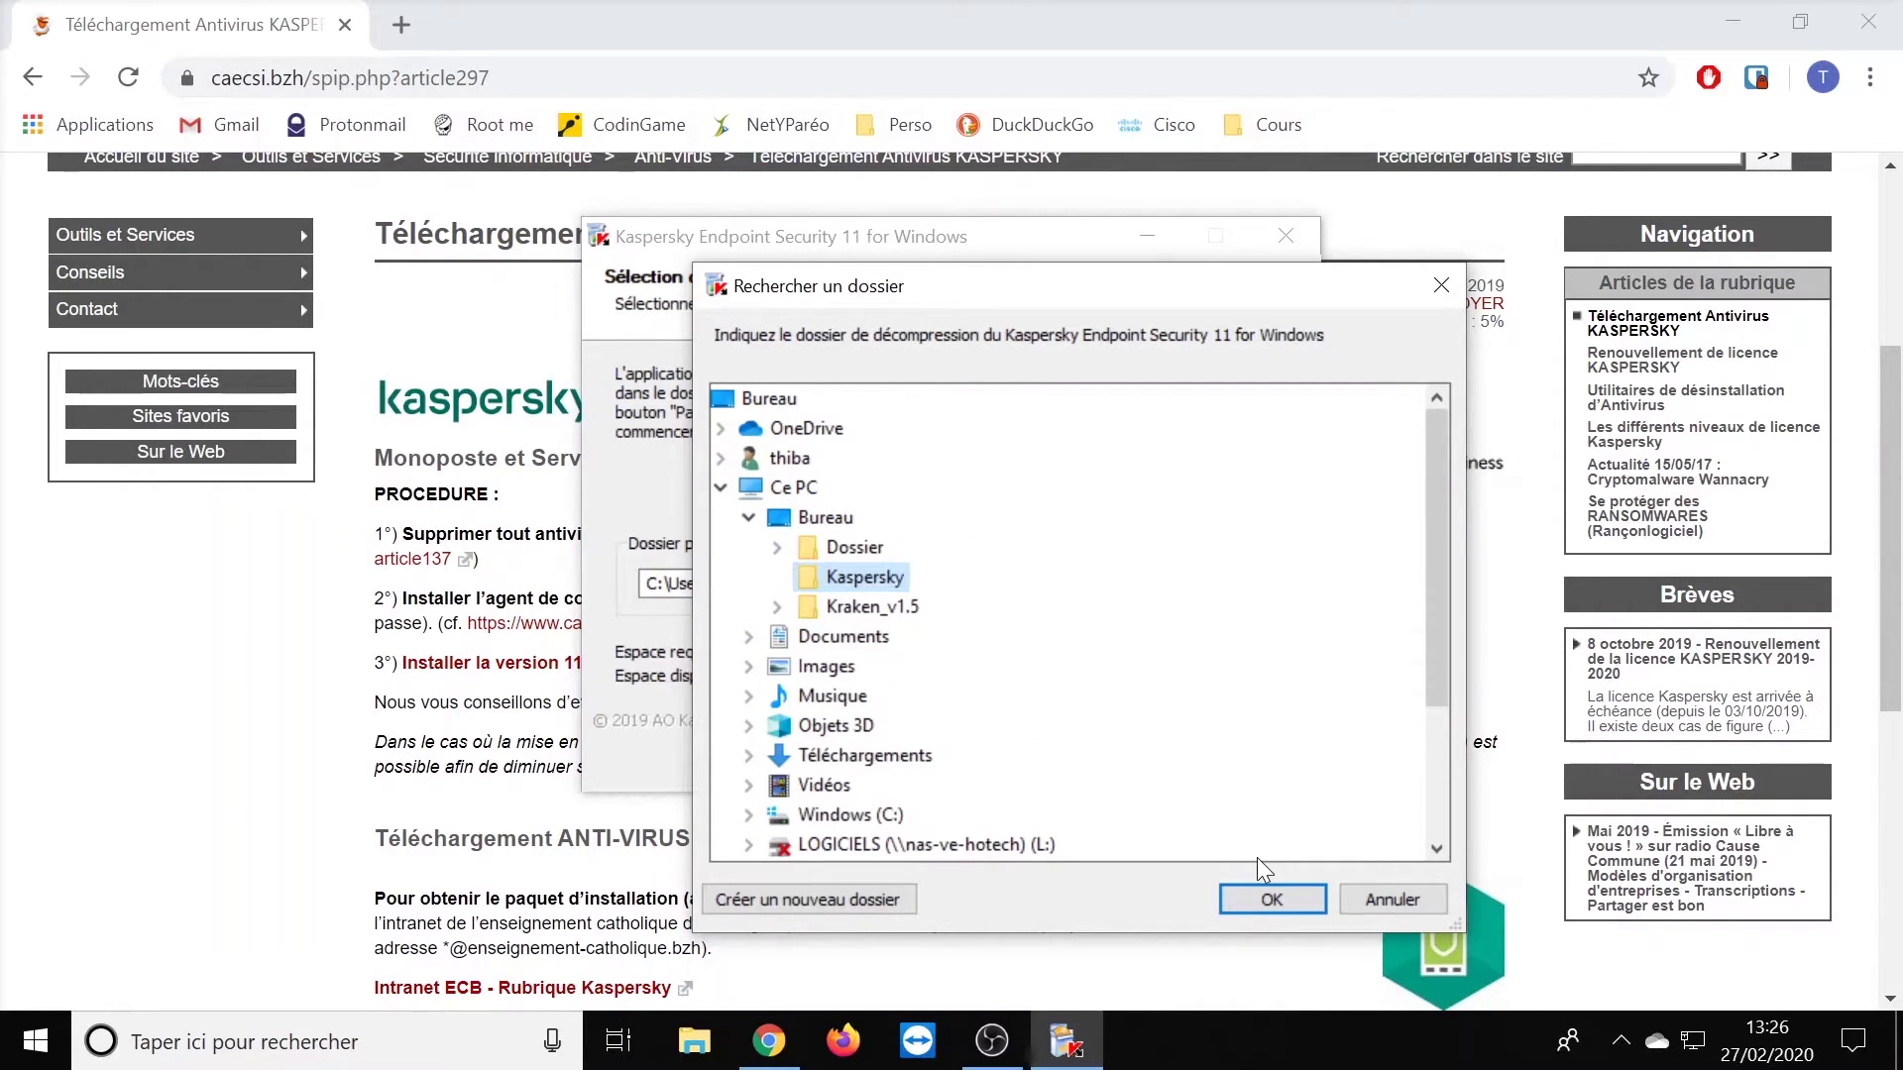
pyautogui.press('Return')
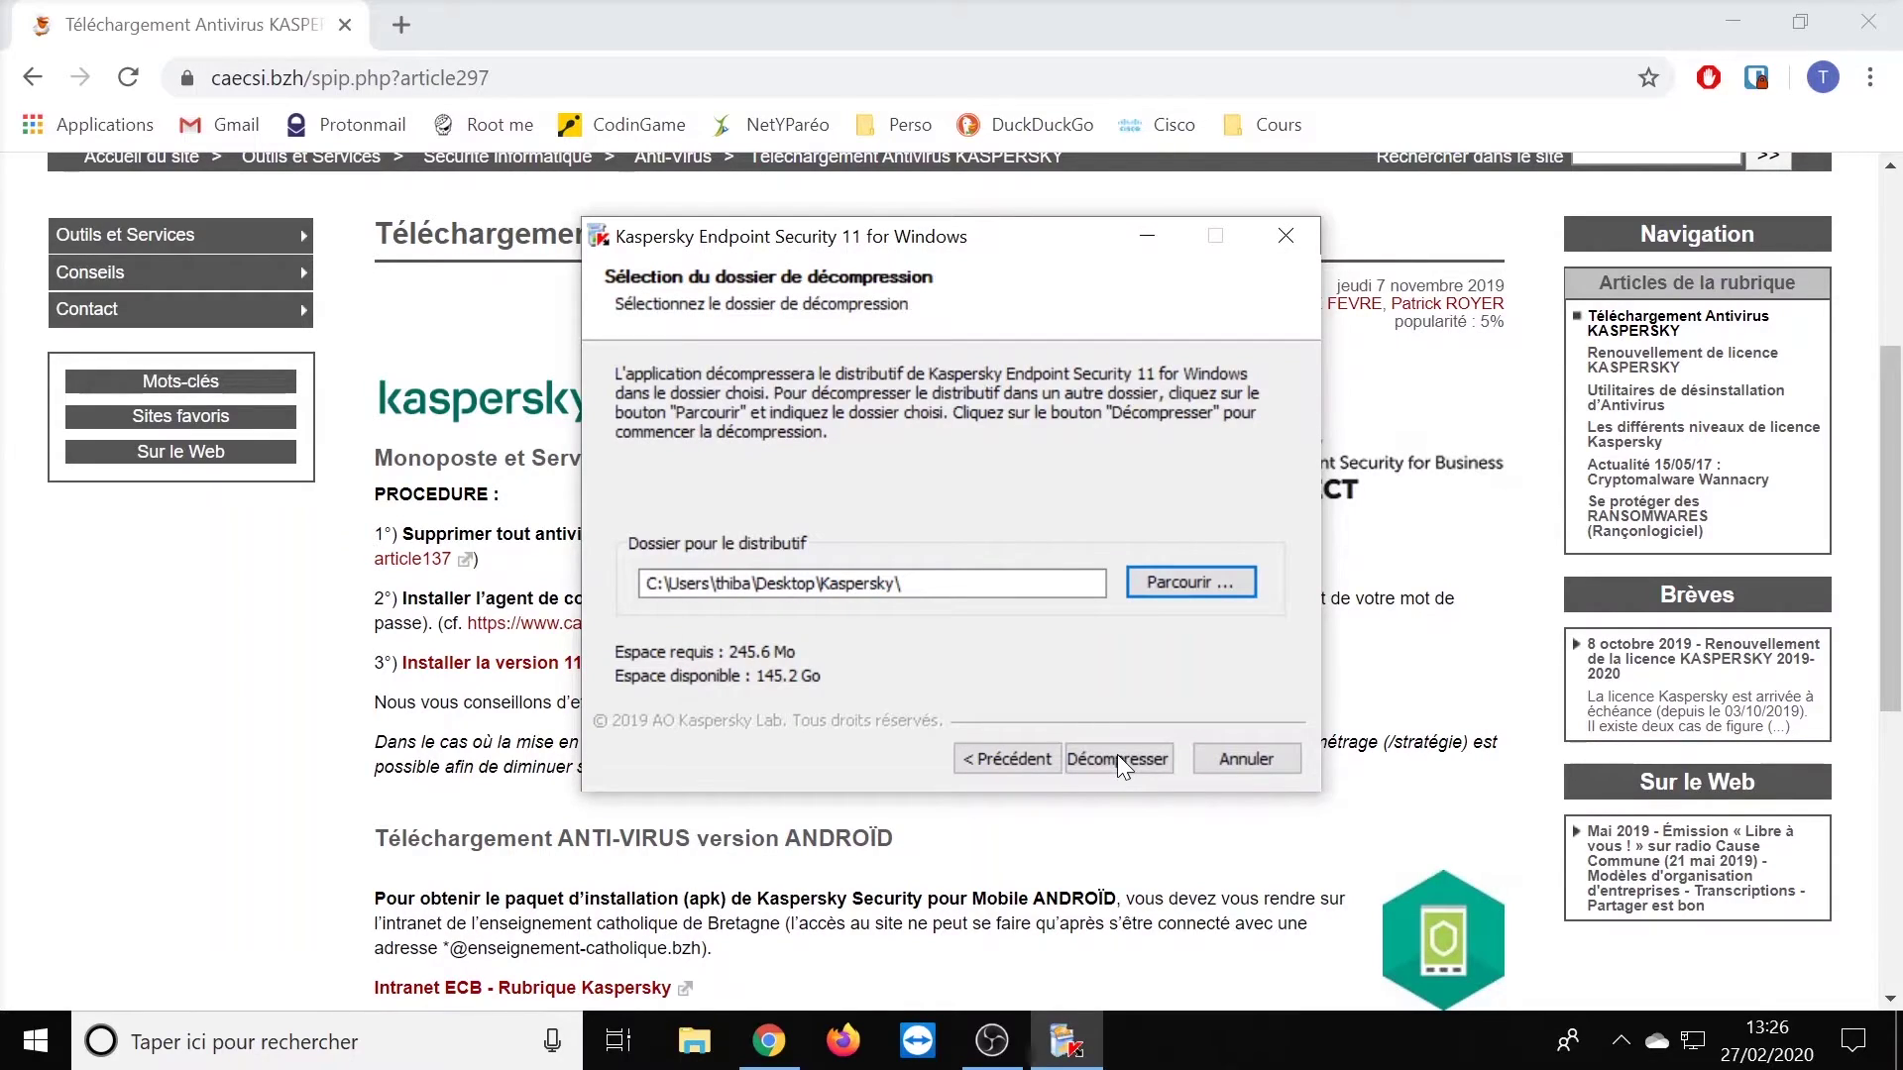
pyautogui.click(1117, 756)
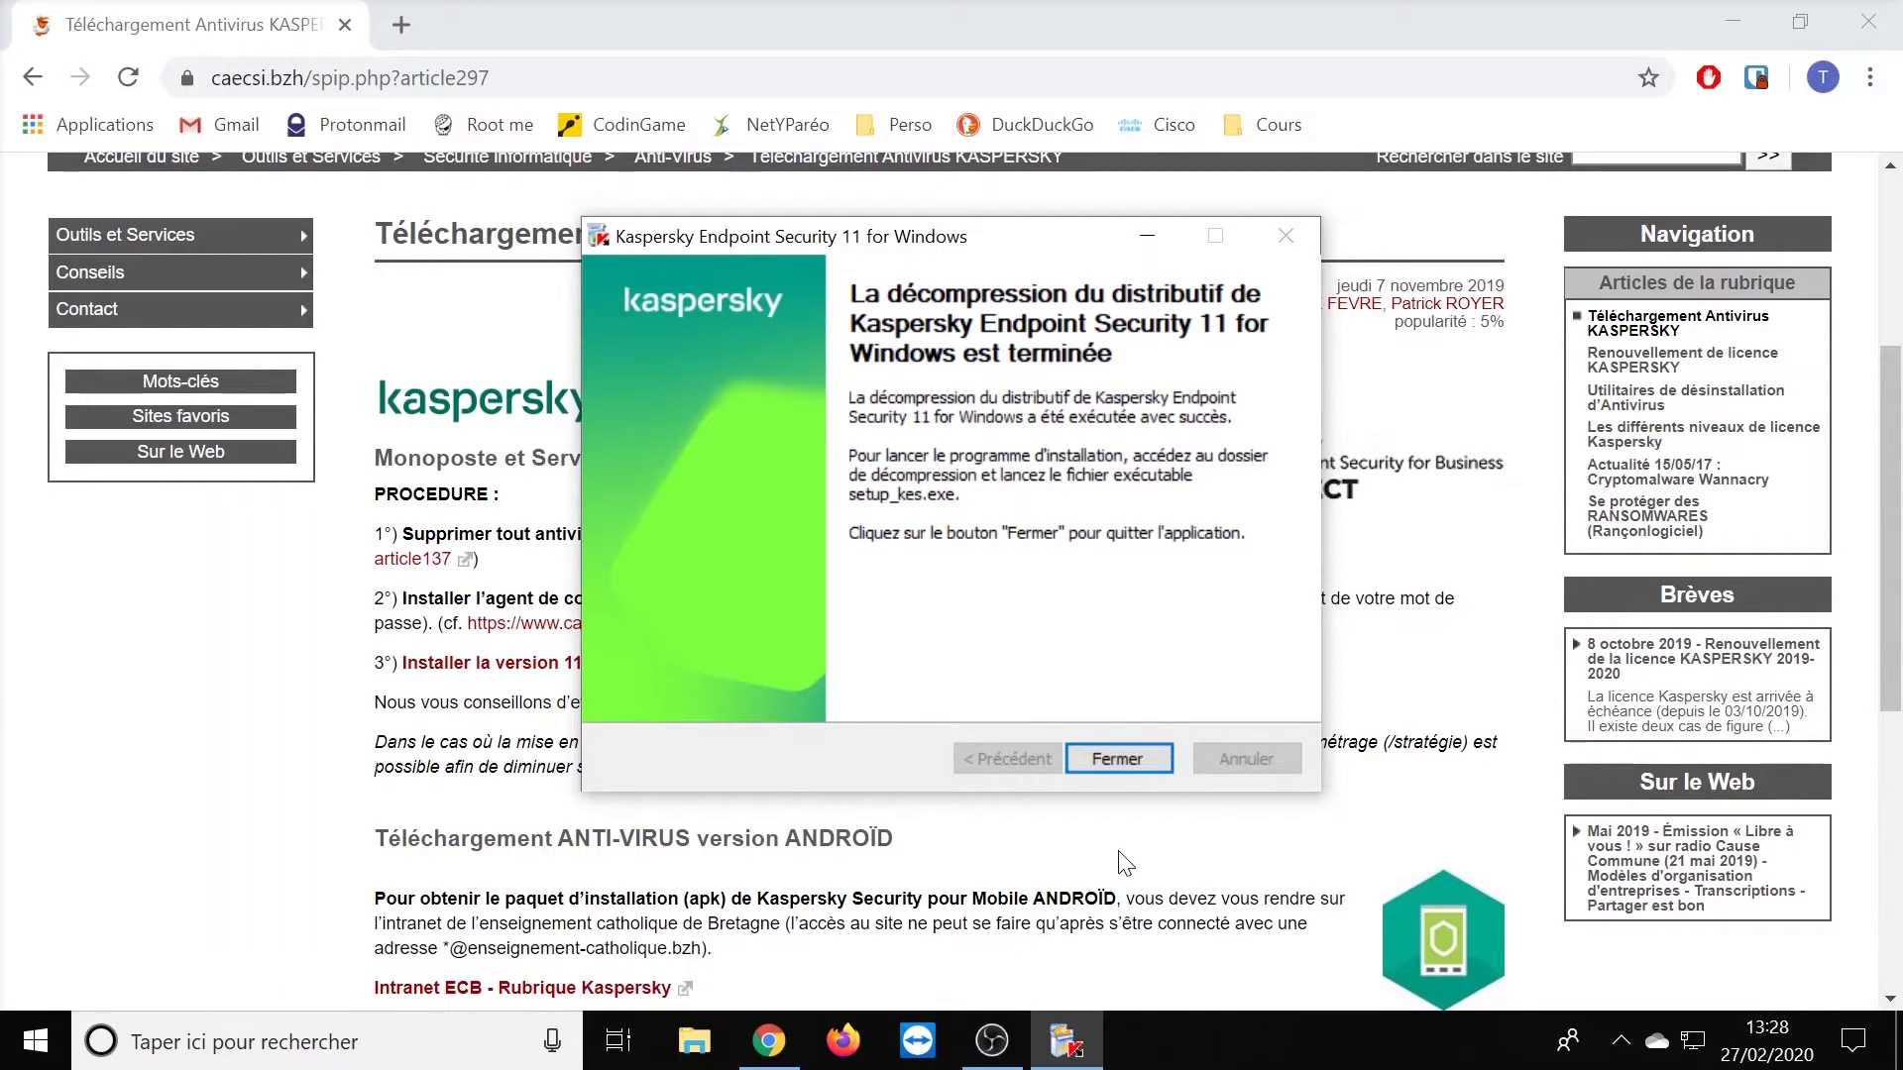
pyautogui.click(1120, 759)
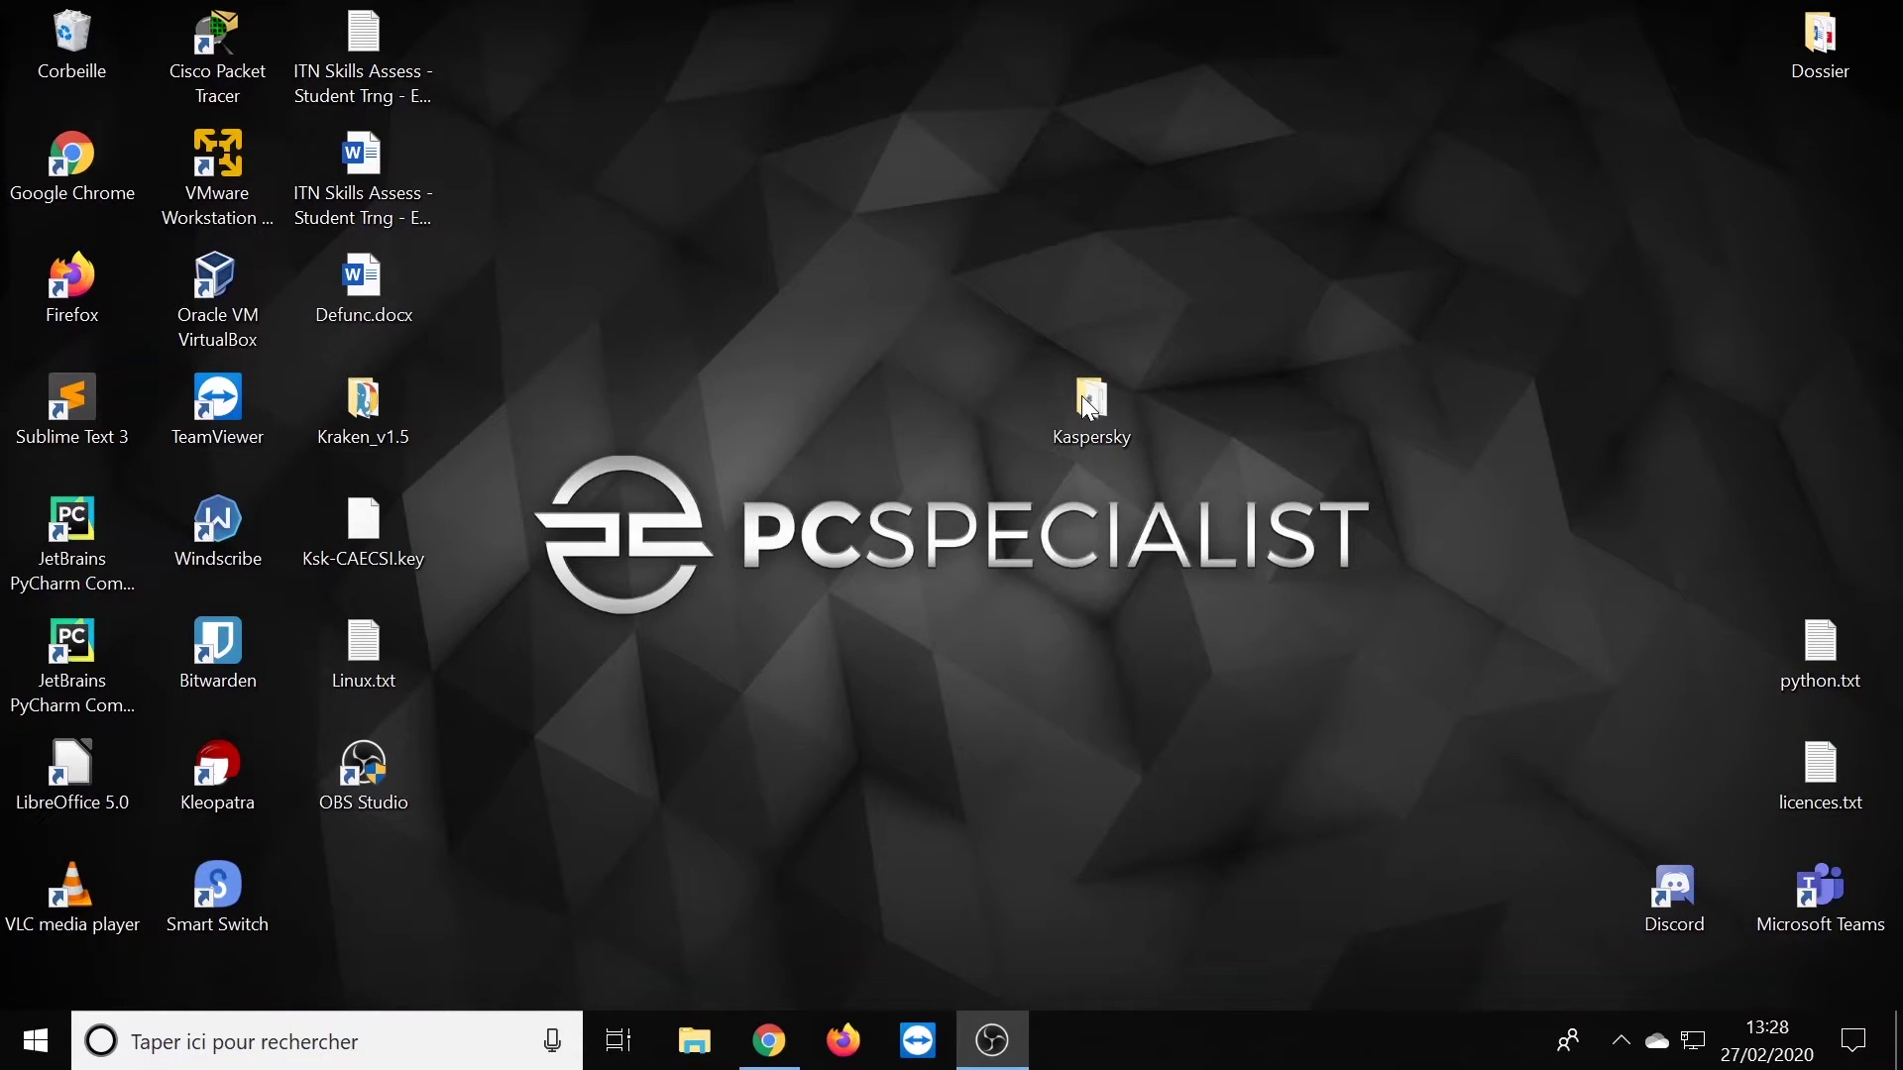
# - Run setup_kes.exe from the extracted Kaspersky folder on the desktop
pyautogui.doubleClick(1089, 401)
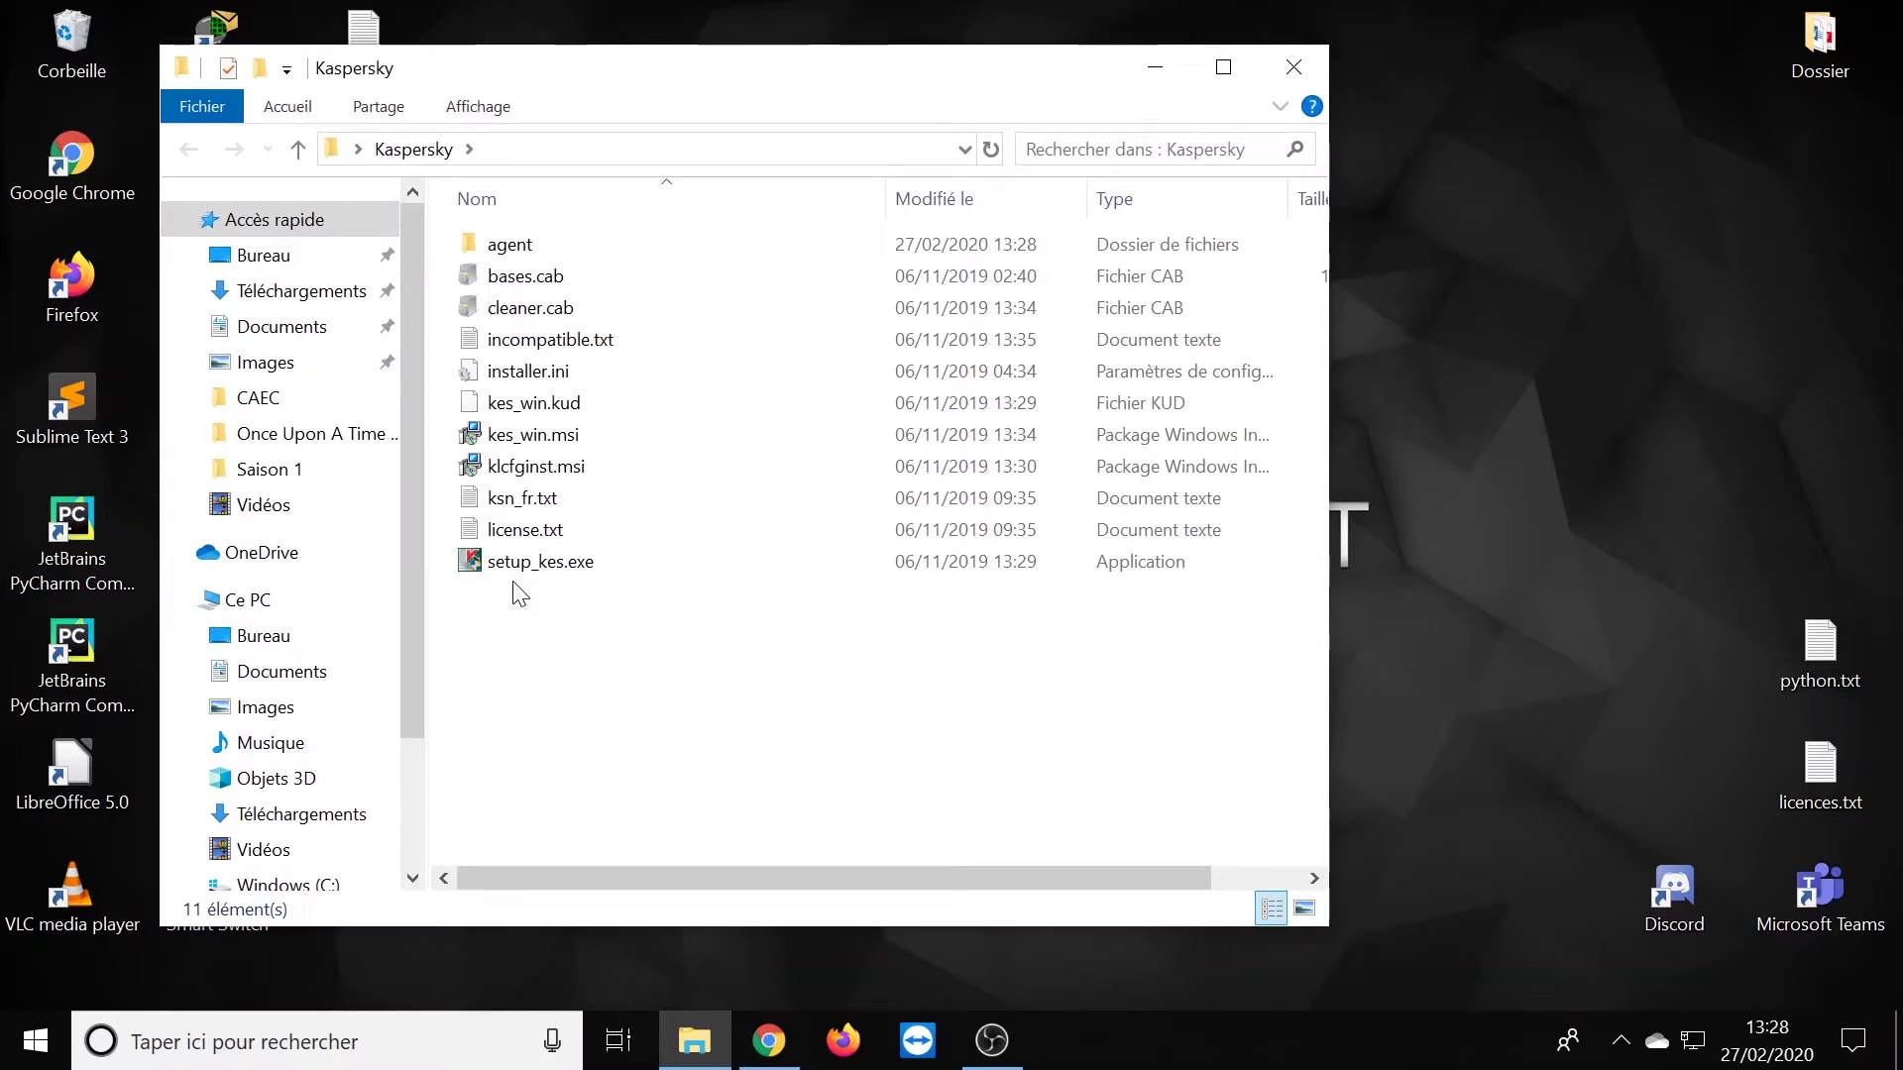
pyautogui.click(582, 573)
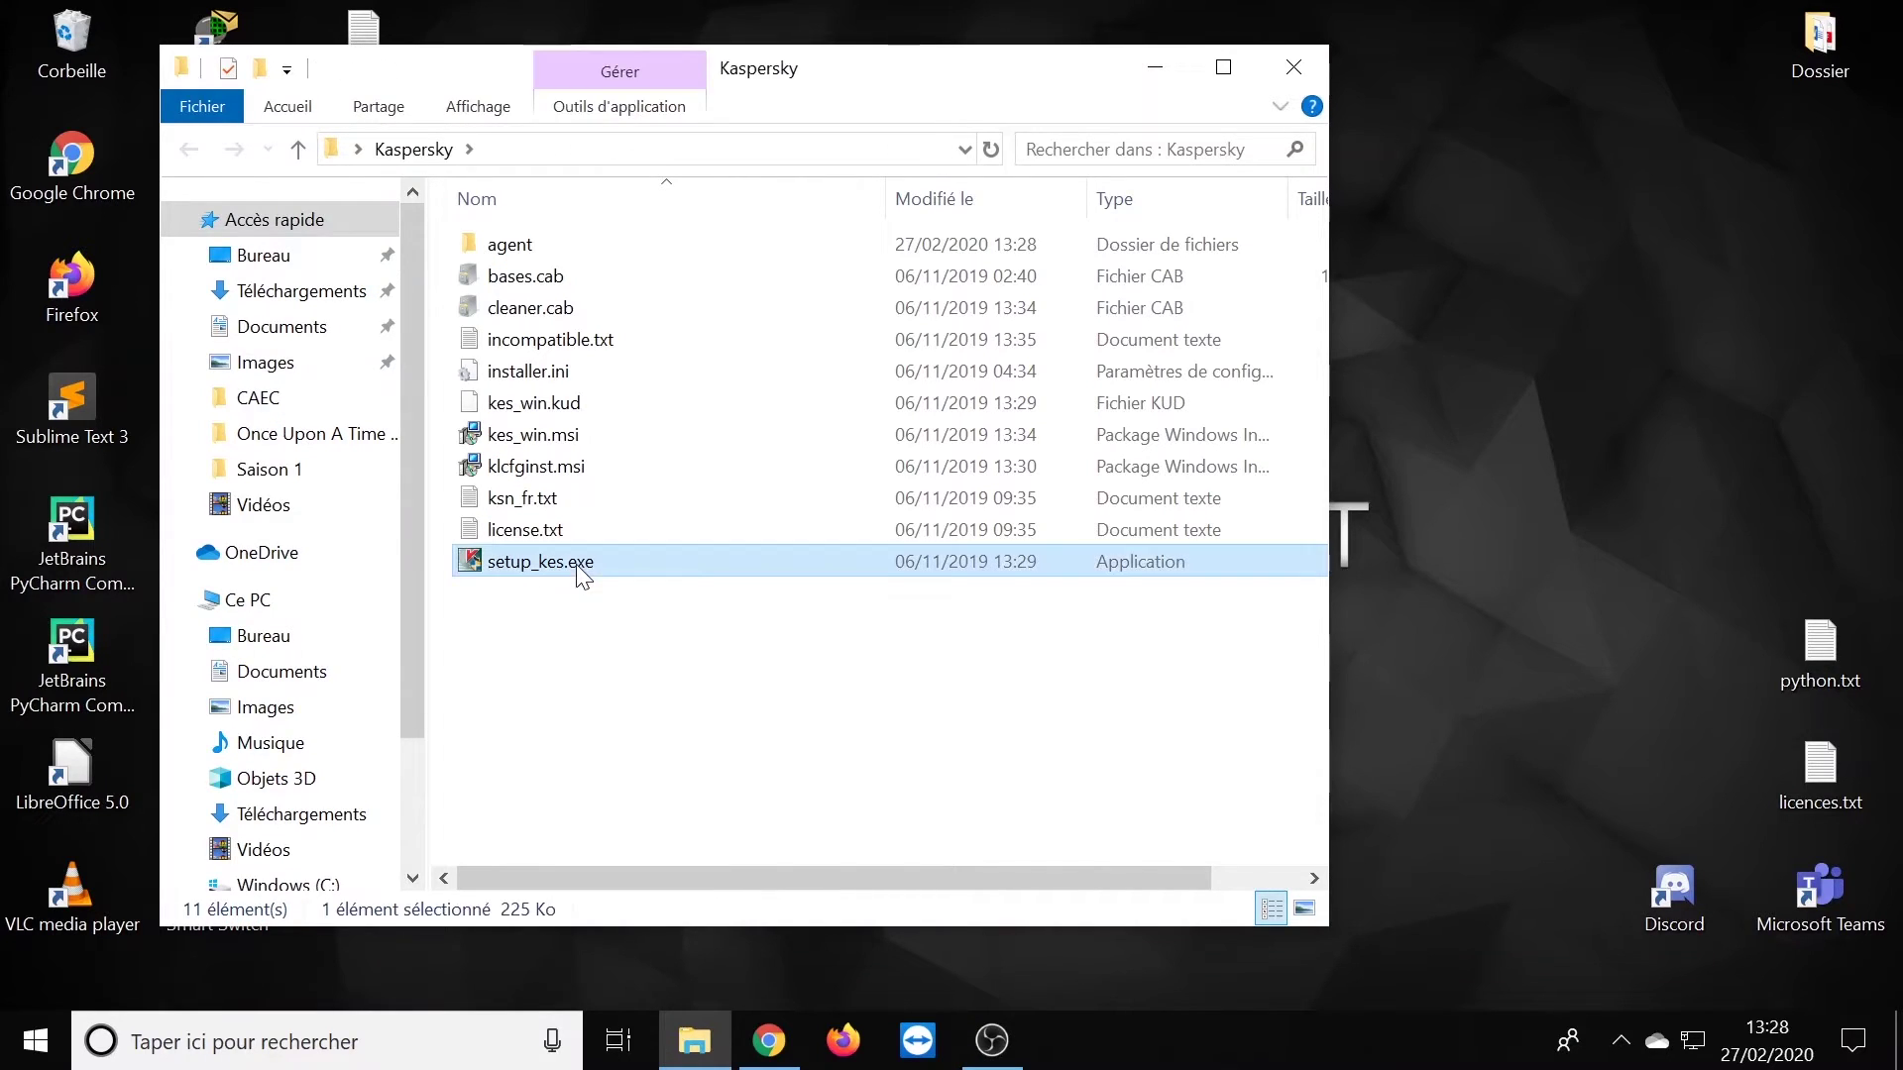
pyautogui.doubleClick(582, 573)
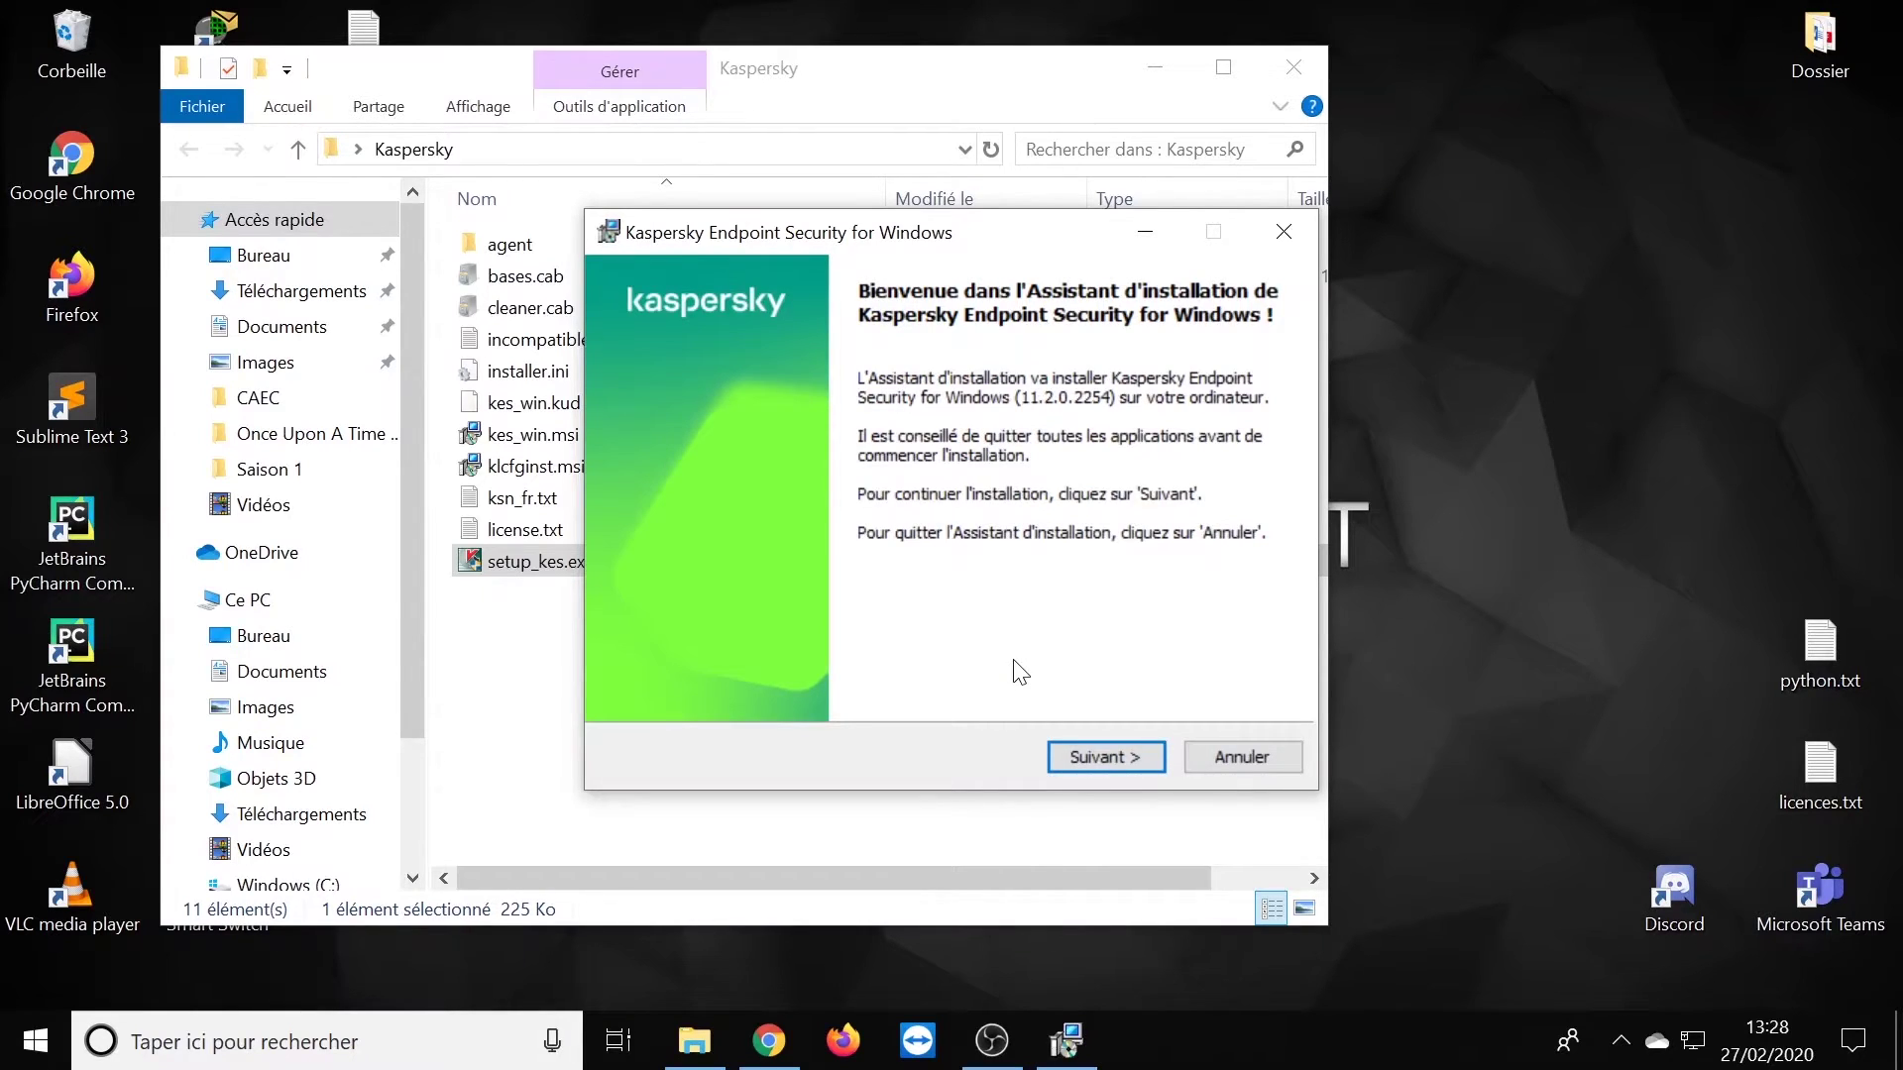
# - Accept both the licence agreement and the privacy policy
pyautogui.click(1104, 763)
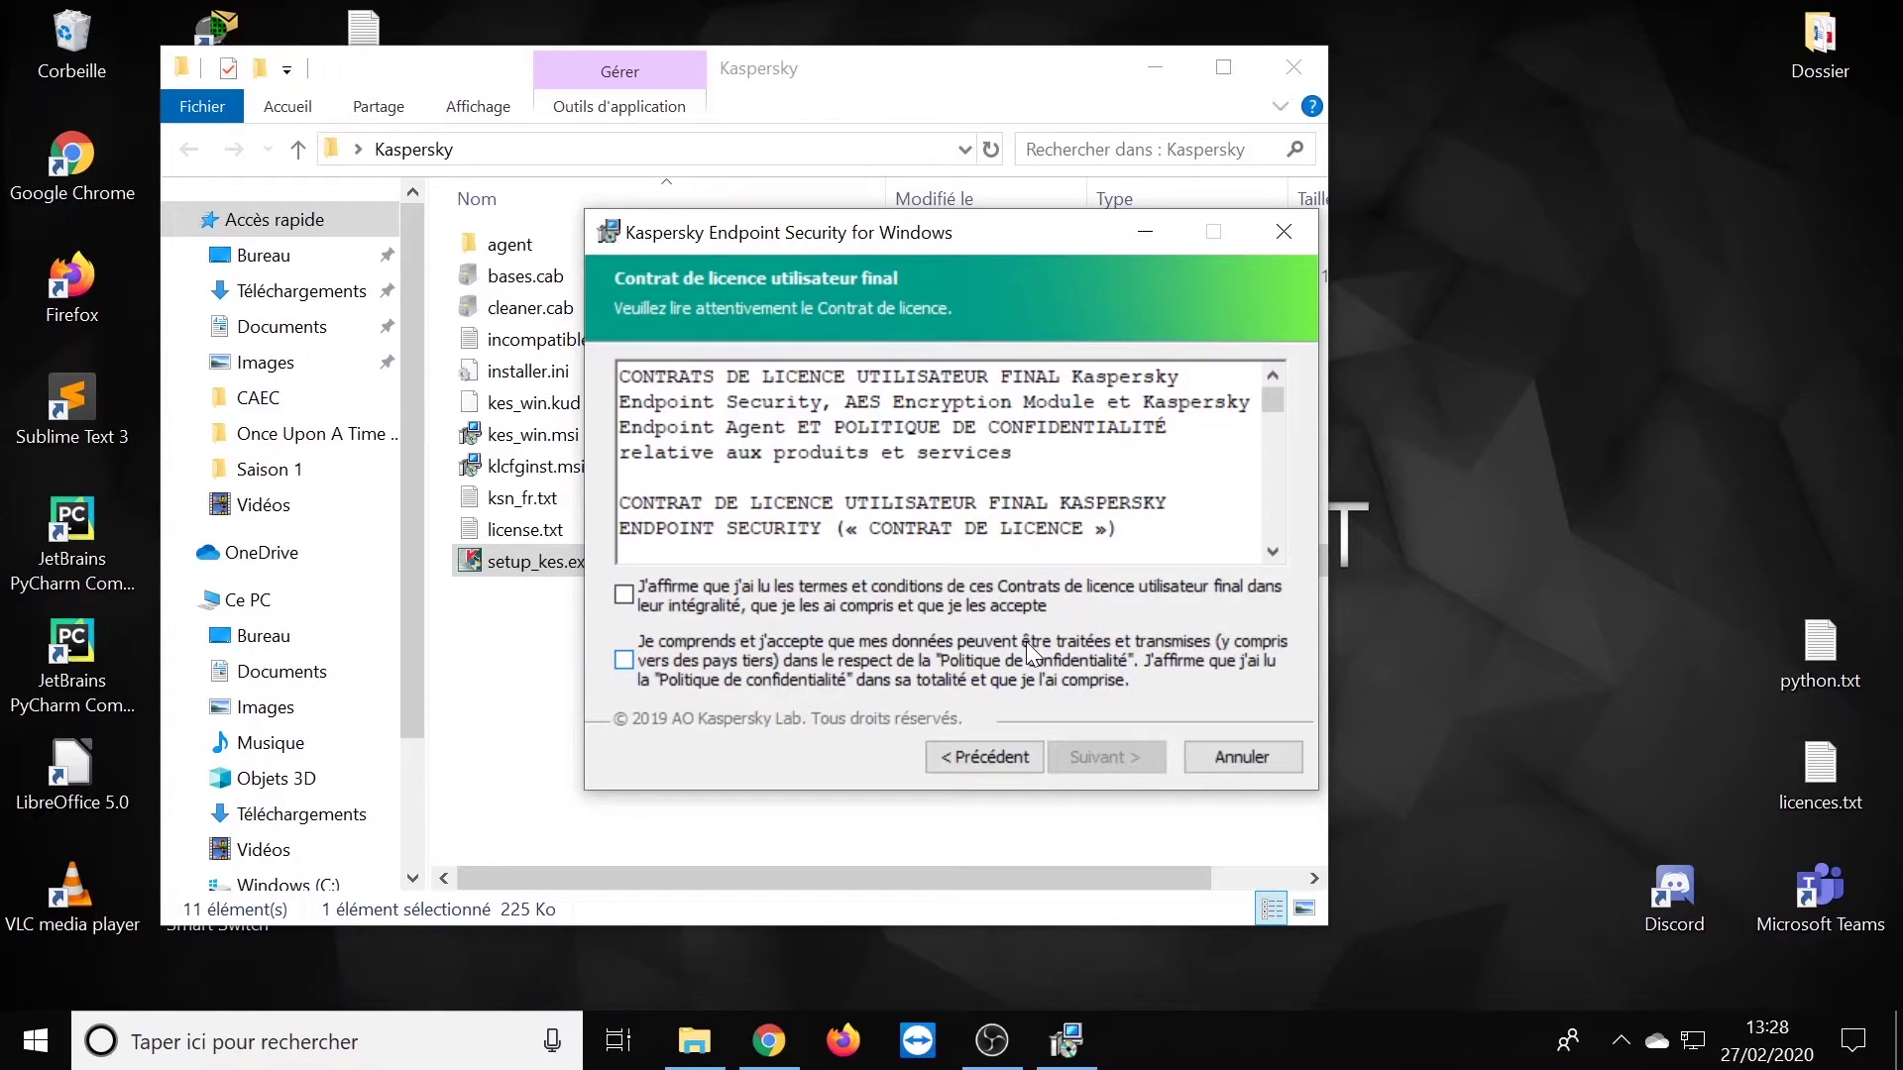
pyautogui.click(624, 594)
pyautogui.click(623, 659)
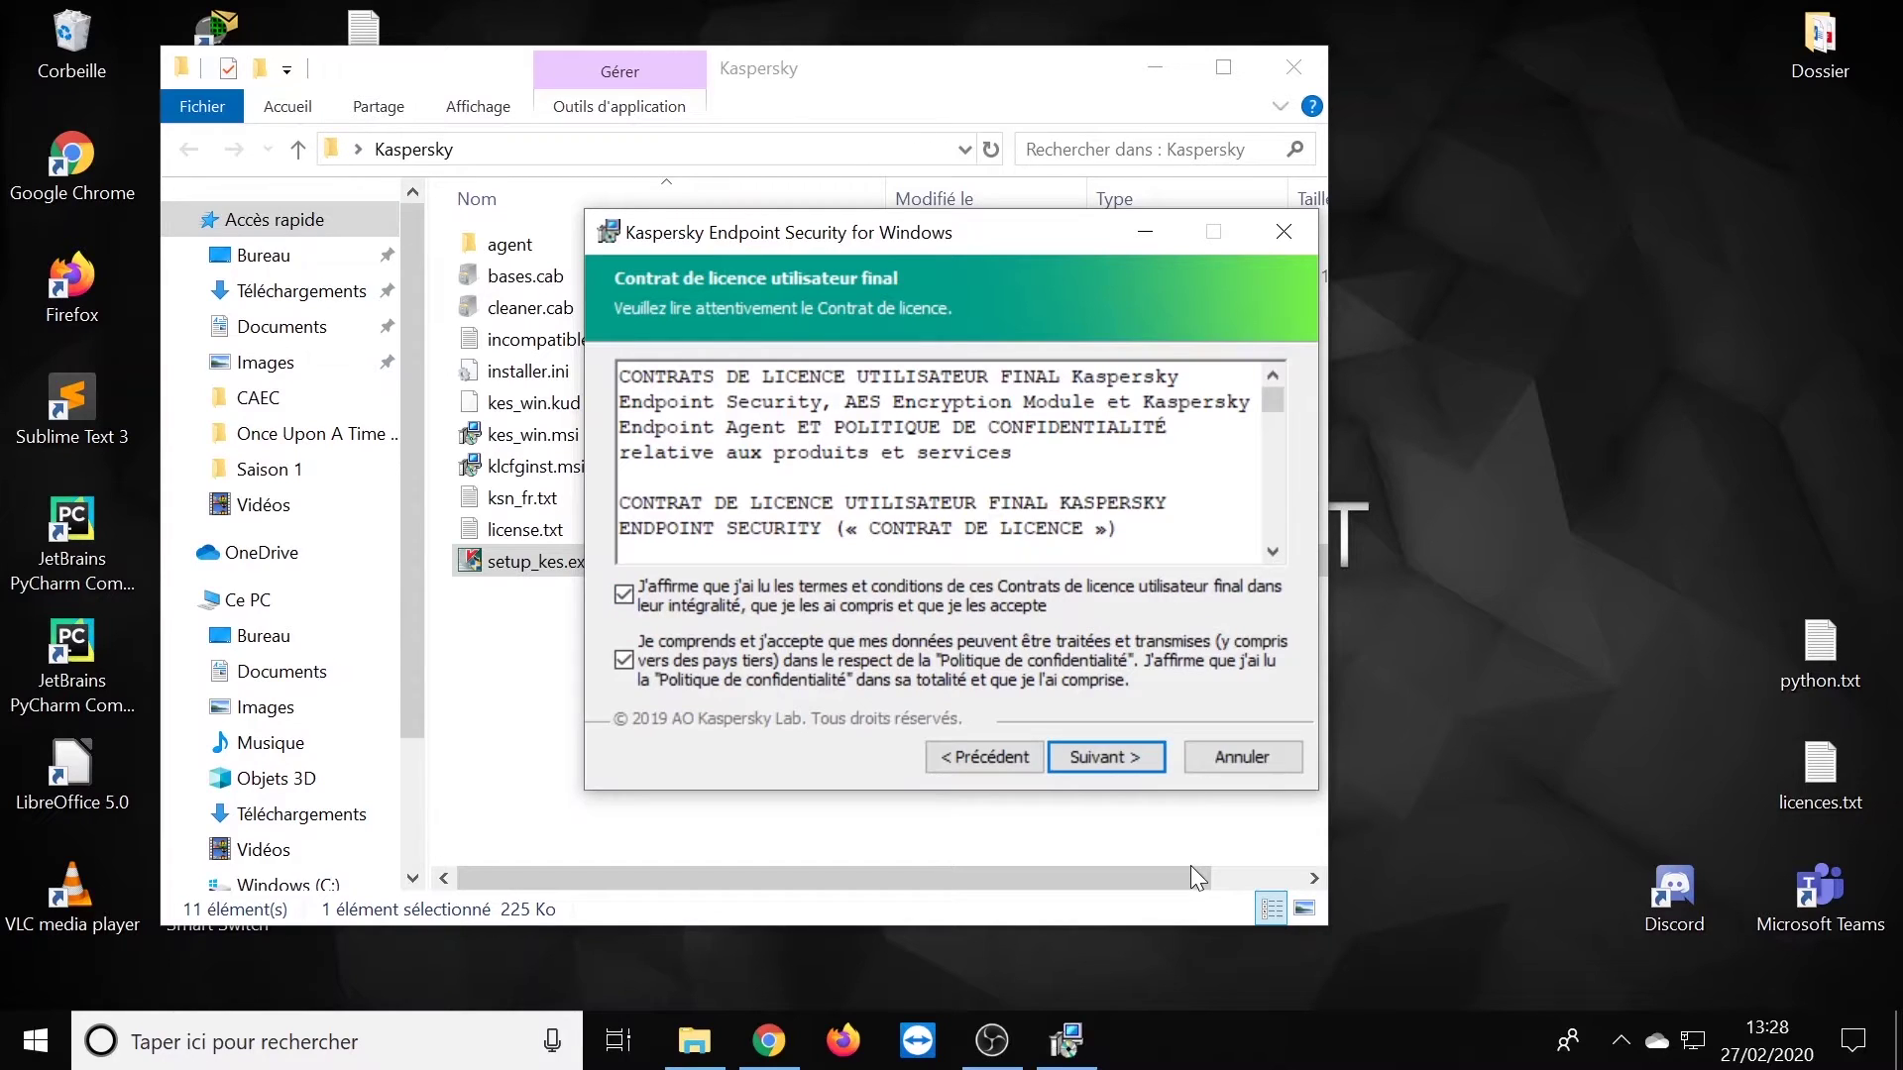
pyautogui.click(1110, 756)
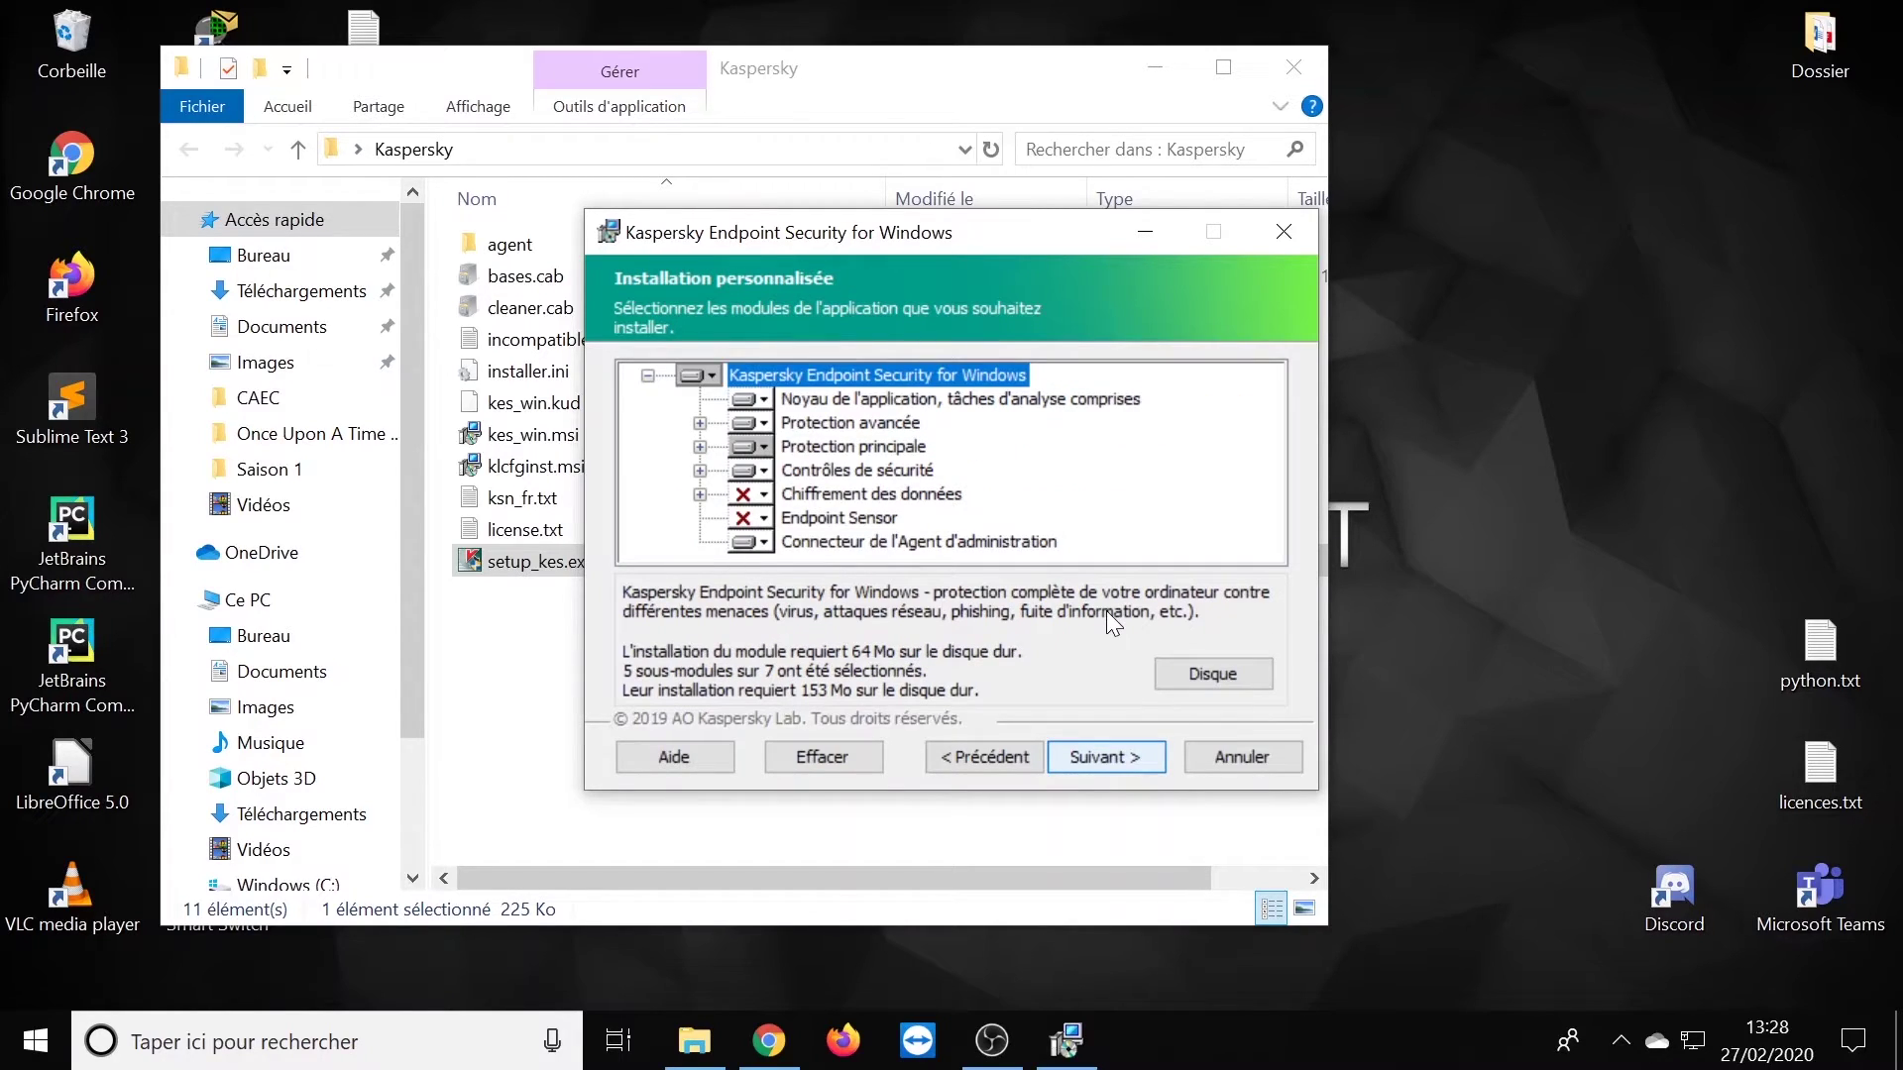
# - Add Protection BadUSB under Protection principale, keep the default folder, and add avp.com to %PATH%
pyautogui.click(700, 446)
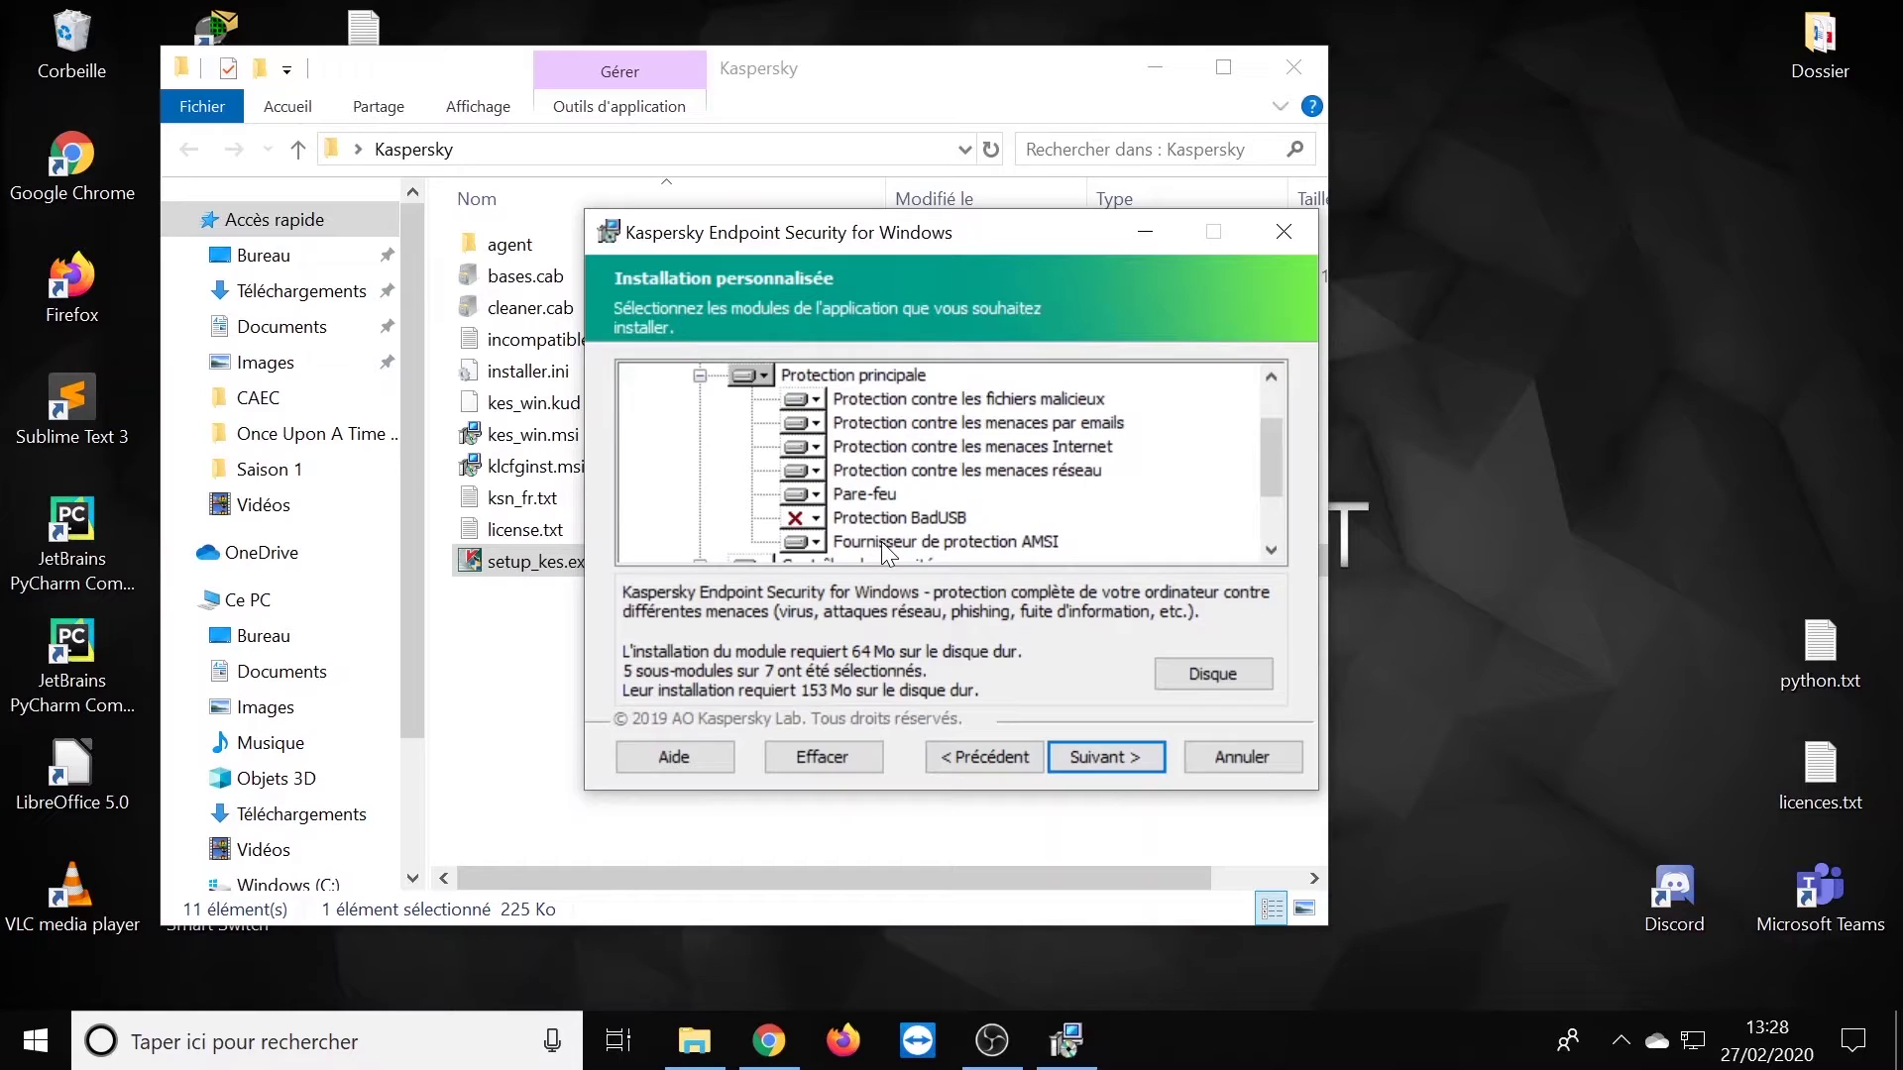
pyautogui.click(820, 512)
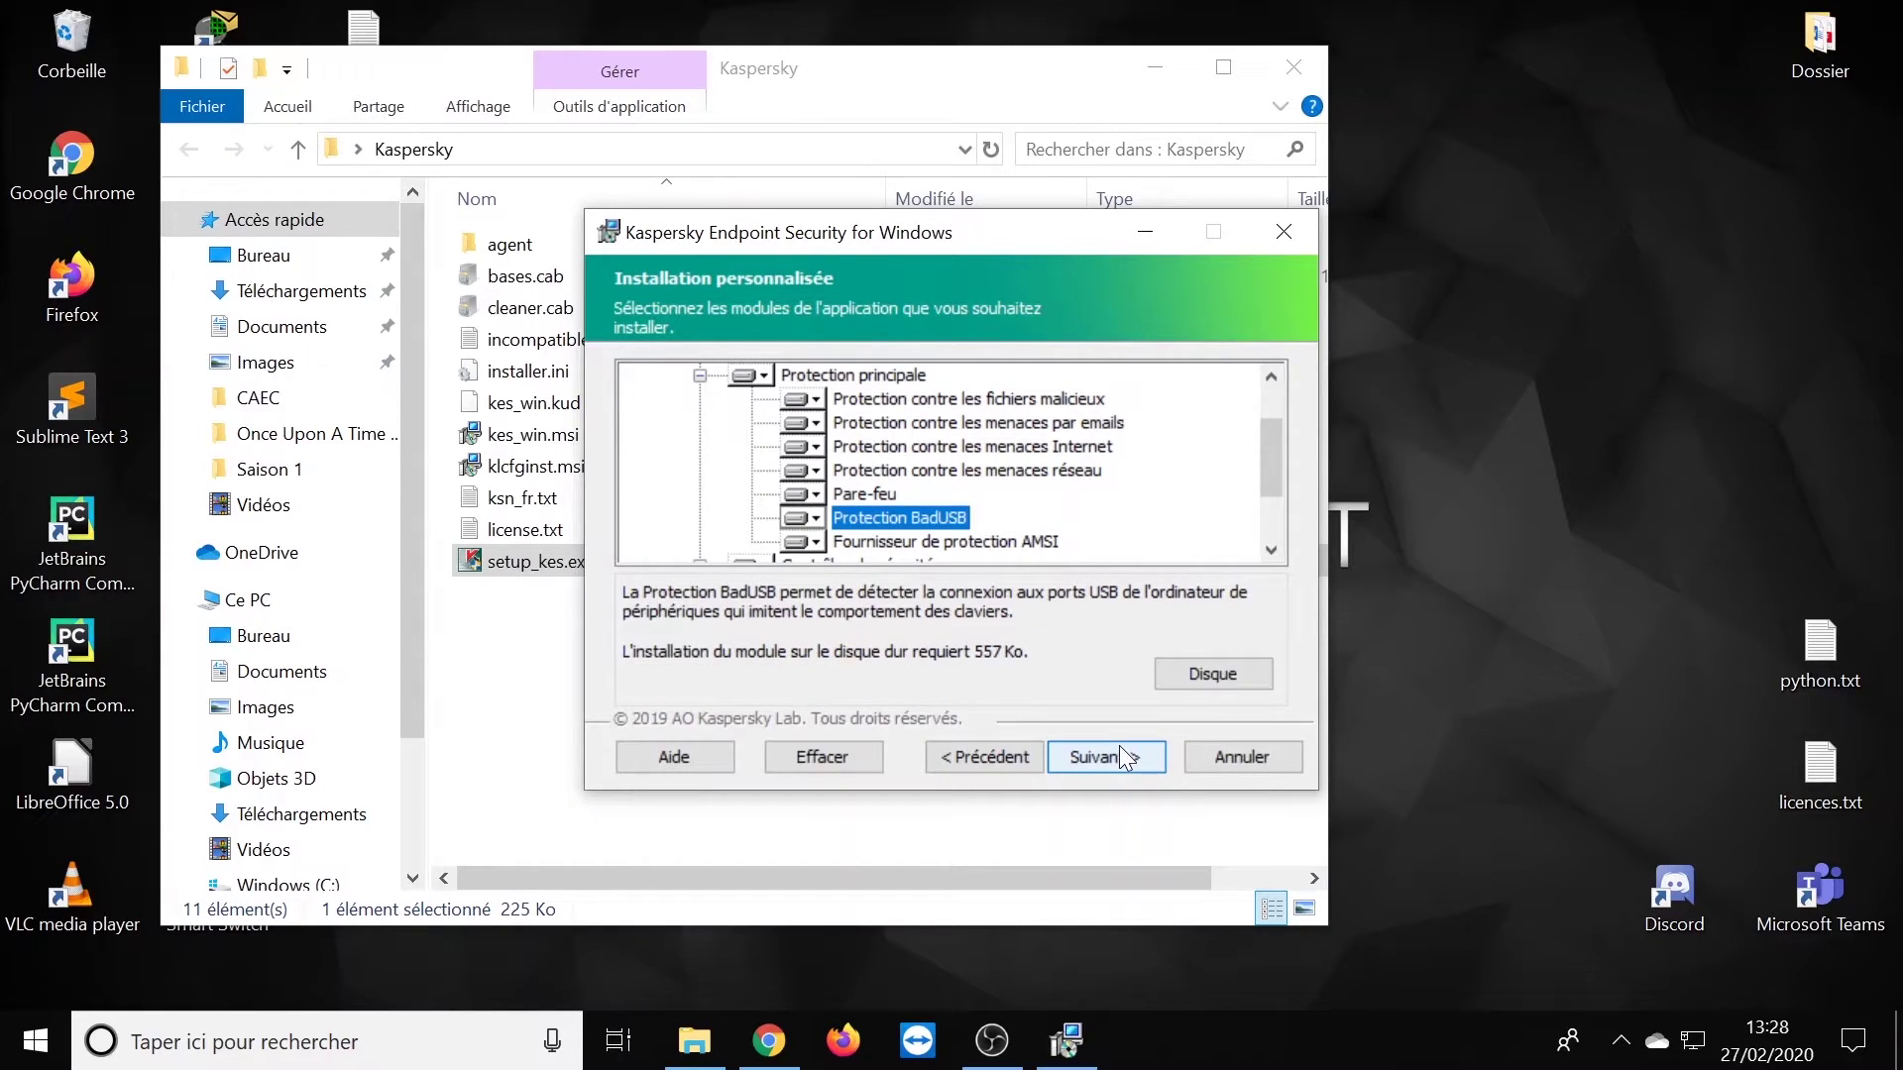
pyautogui.click(1121, 753)
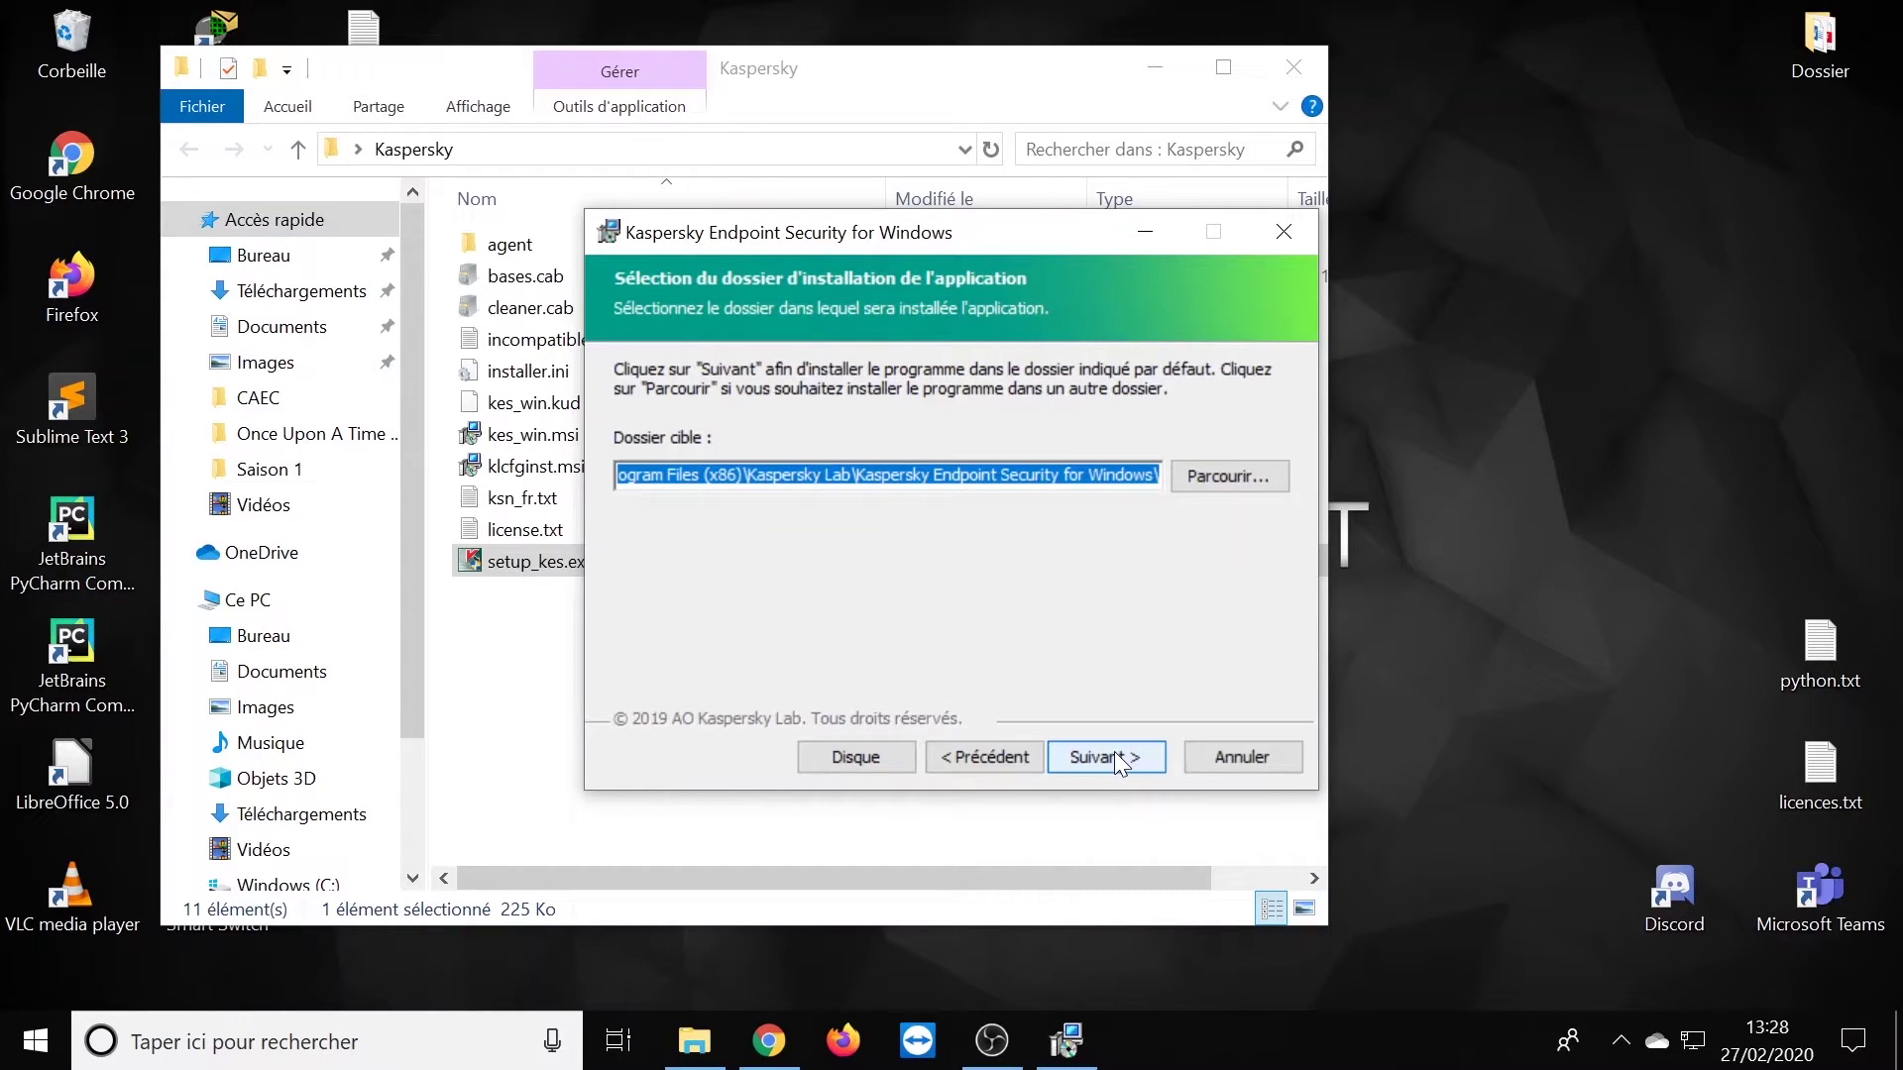
pyautogui.click(1114, 753)
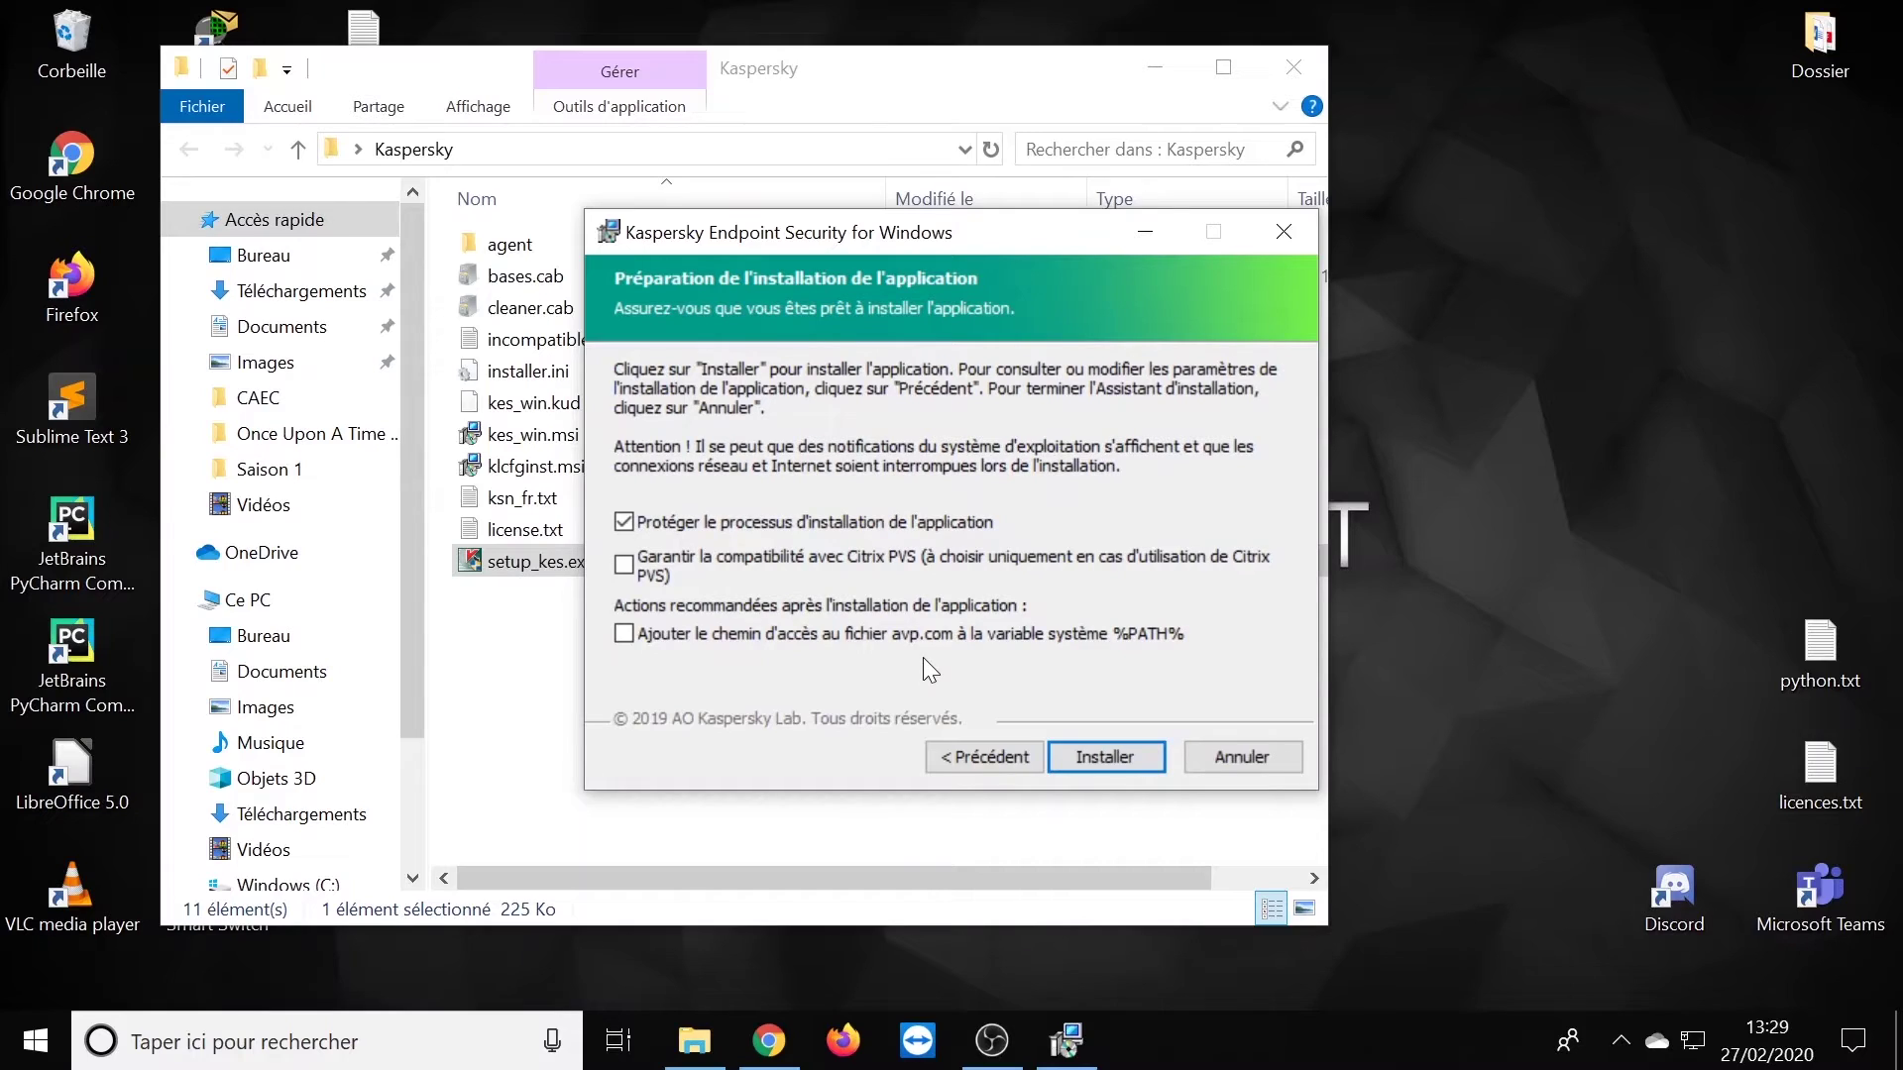
pyautogui.click(798, 640)
# - Install Kaspersky Endpoint Security and finish the wizard to open its main window
pyautogui.click(1106, 757)
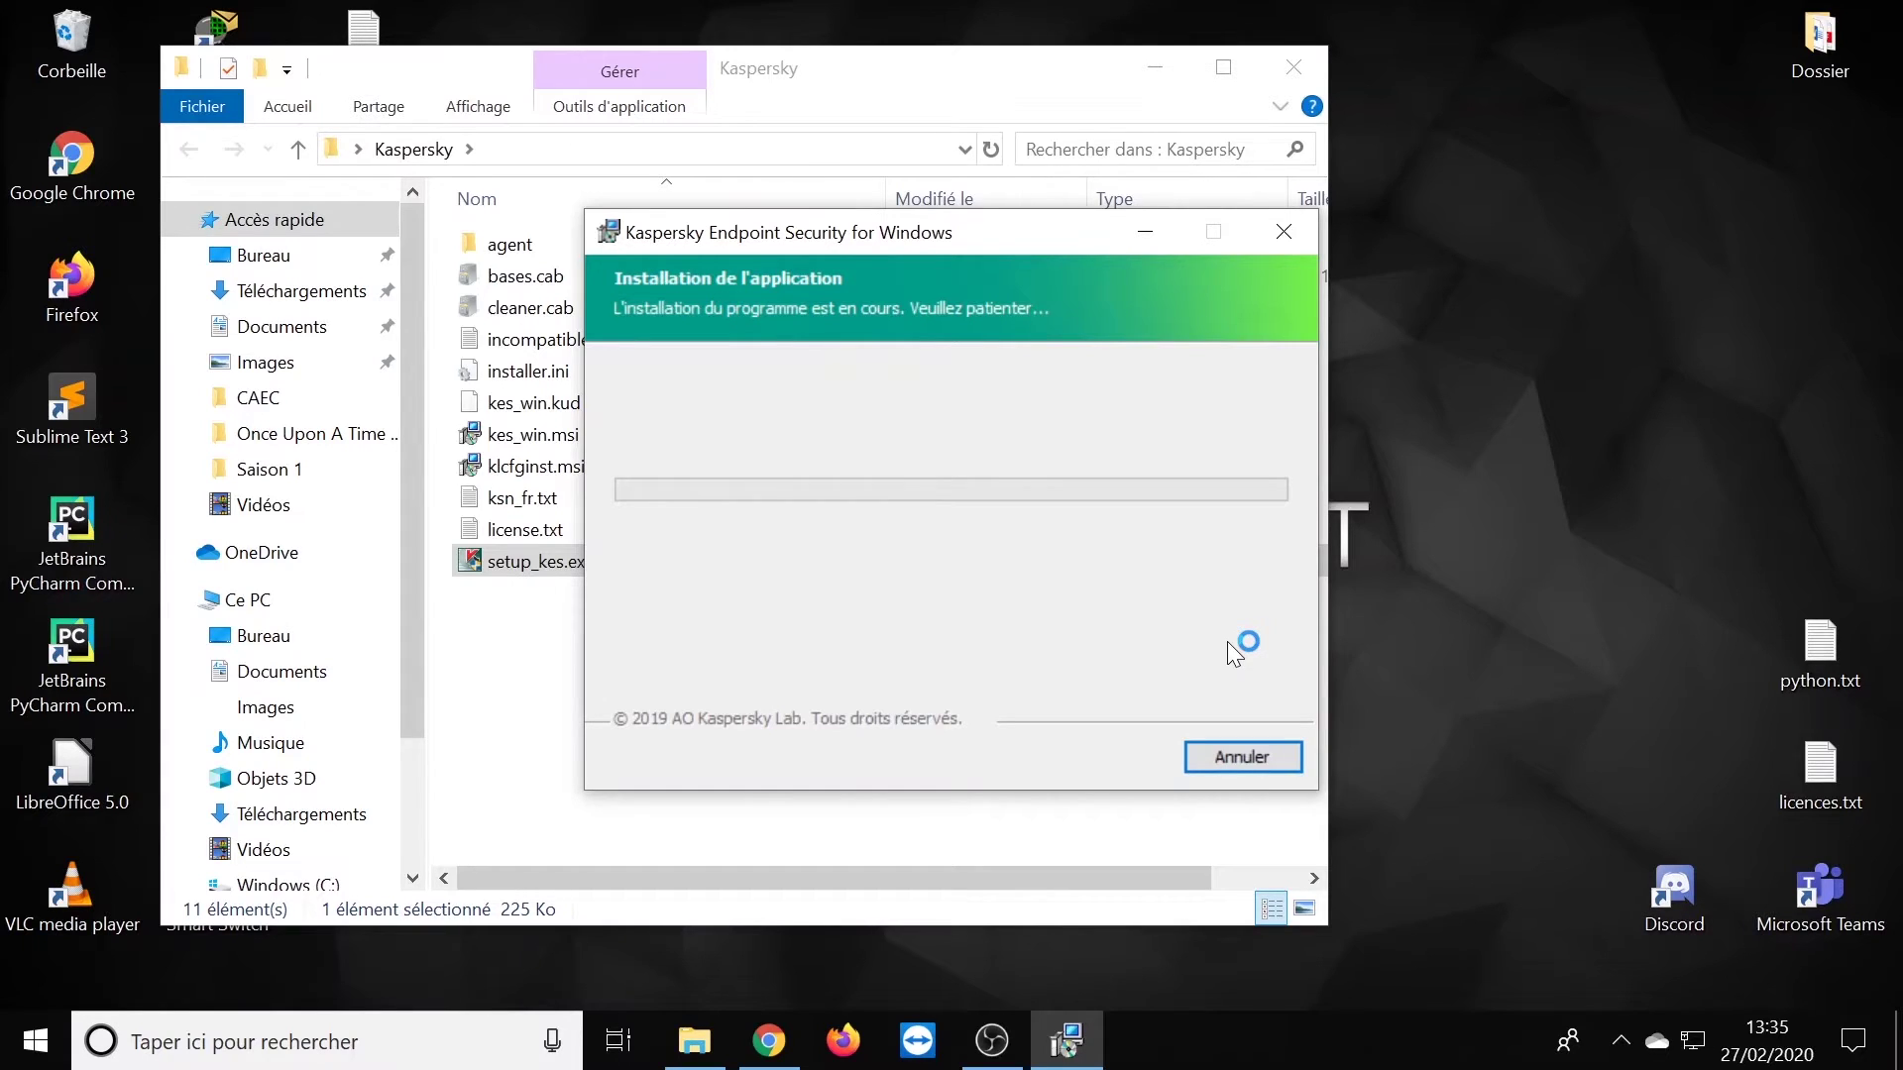
pyautogui.click(1249, 750)
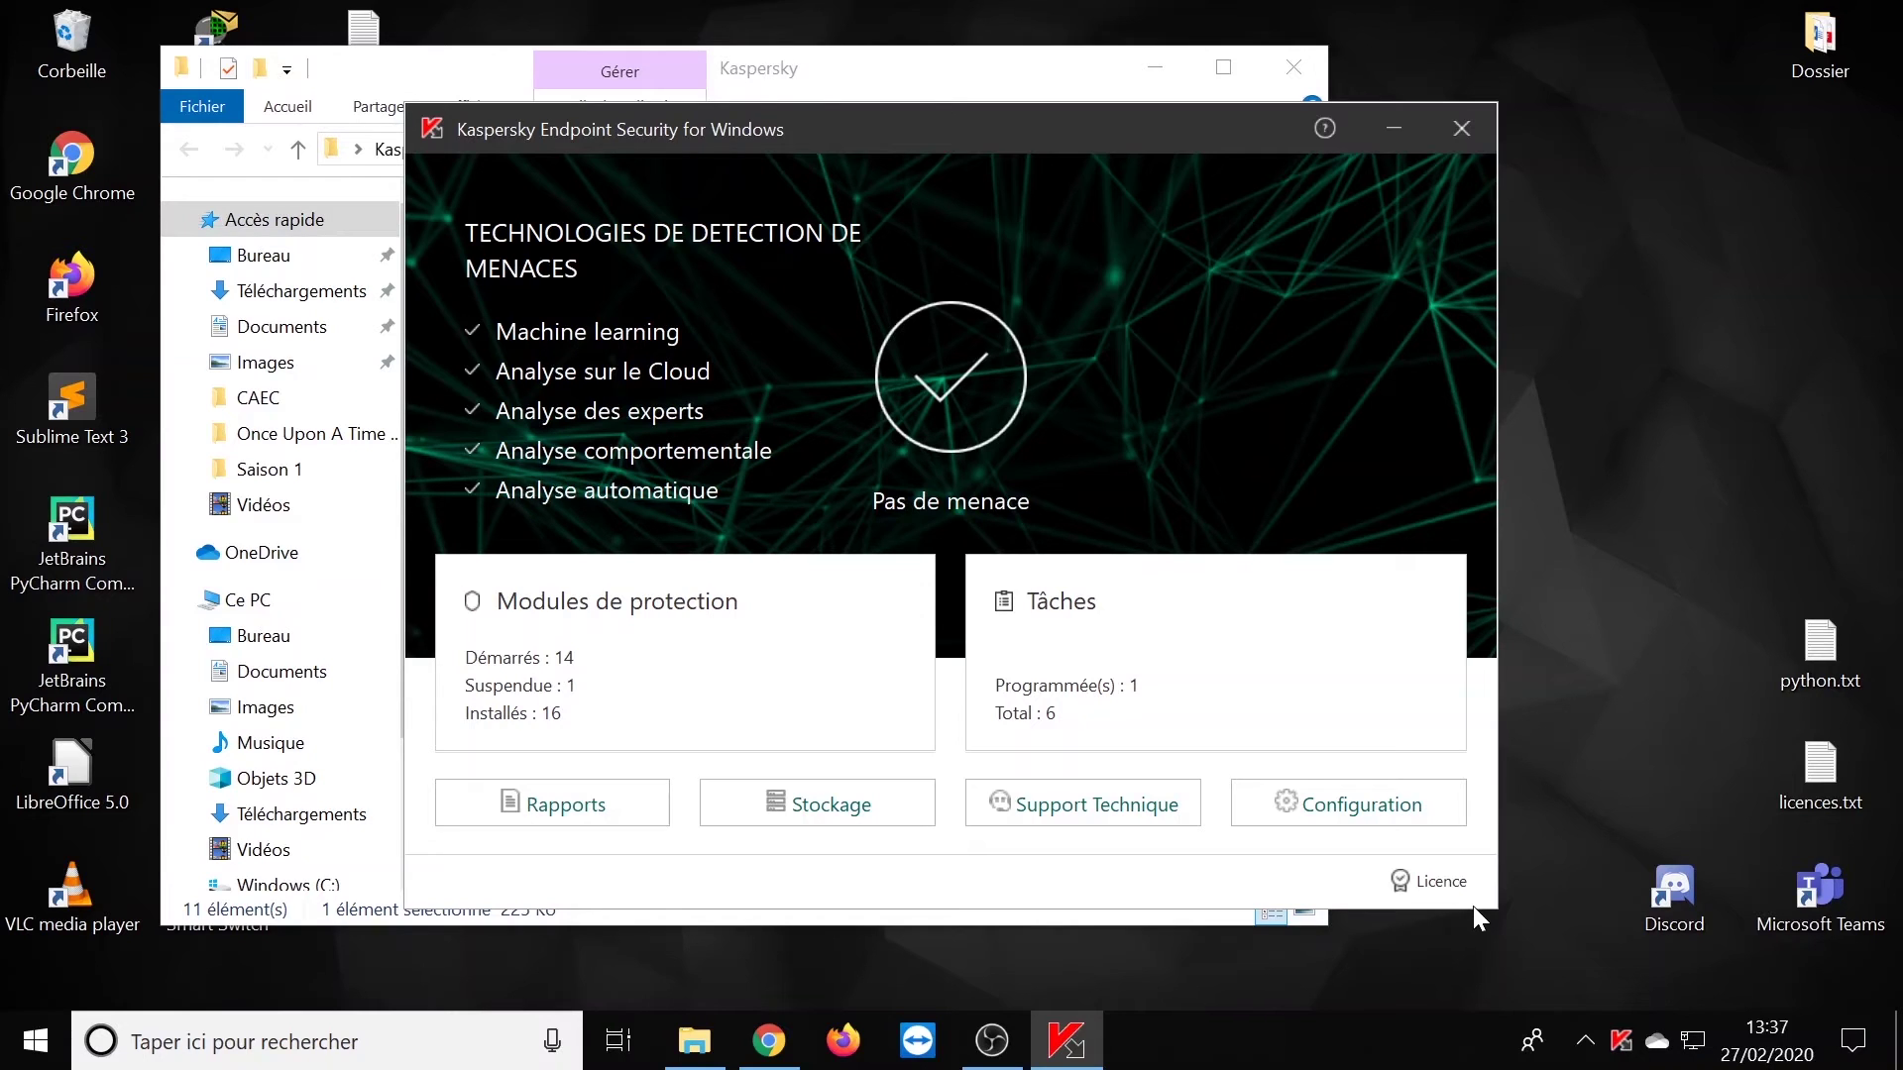
# - Close the Kaspersky main window and paste KASPERSKY-caecsi-setup-1.3.1.exe into the Kaspersky folder
pyautogui.click(1460, 127)
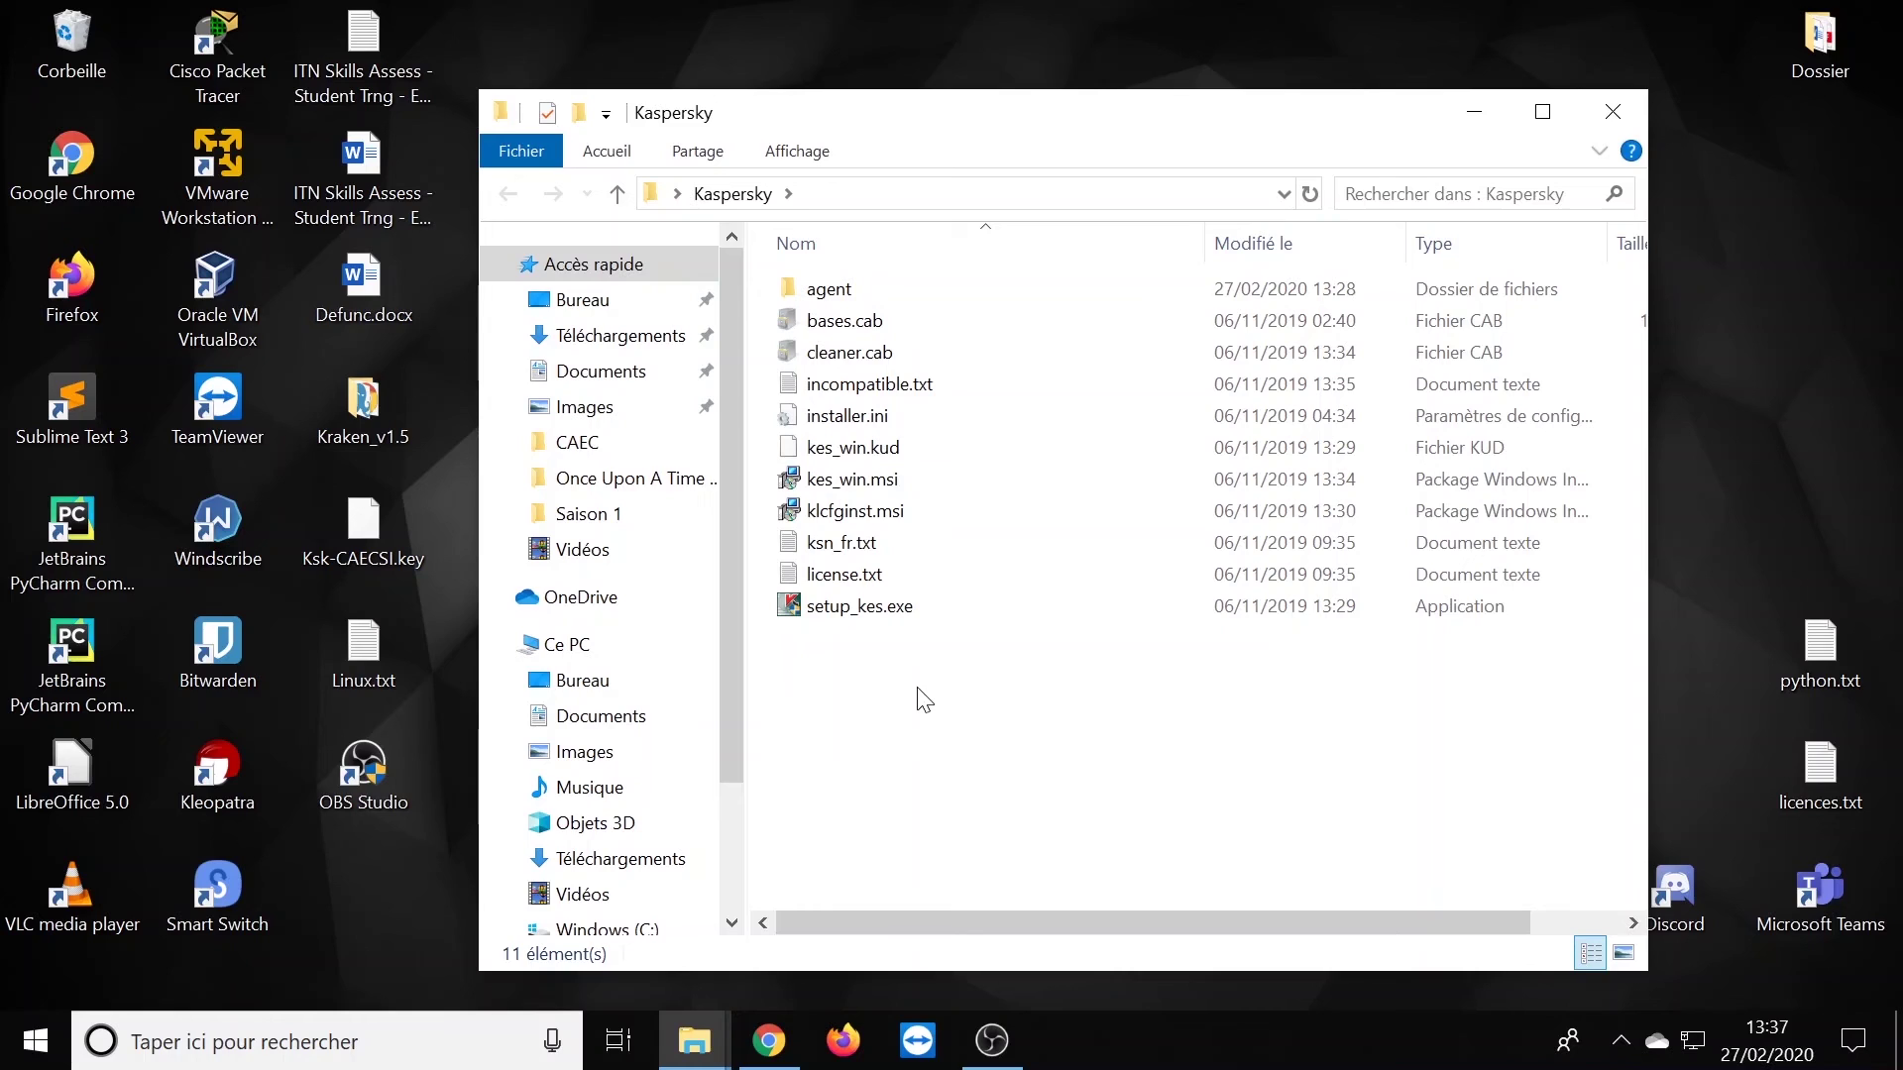
pyautogui.hotkey('ctrl', 'v')
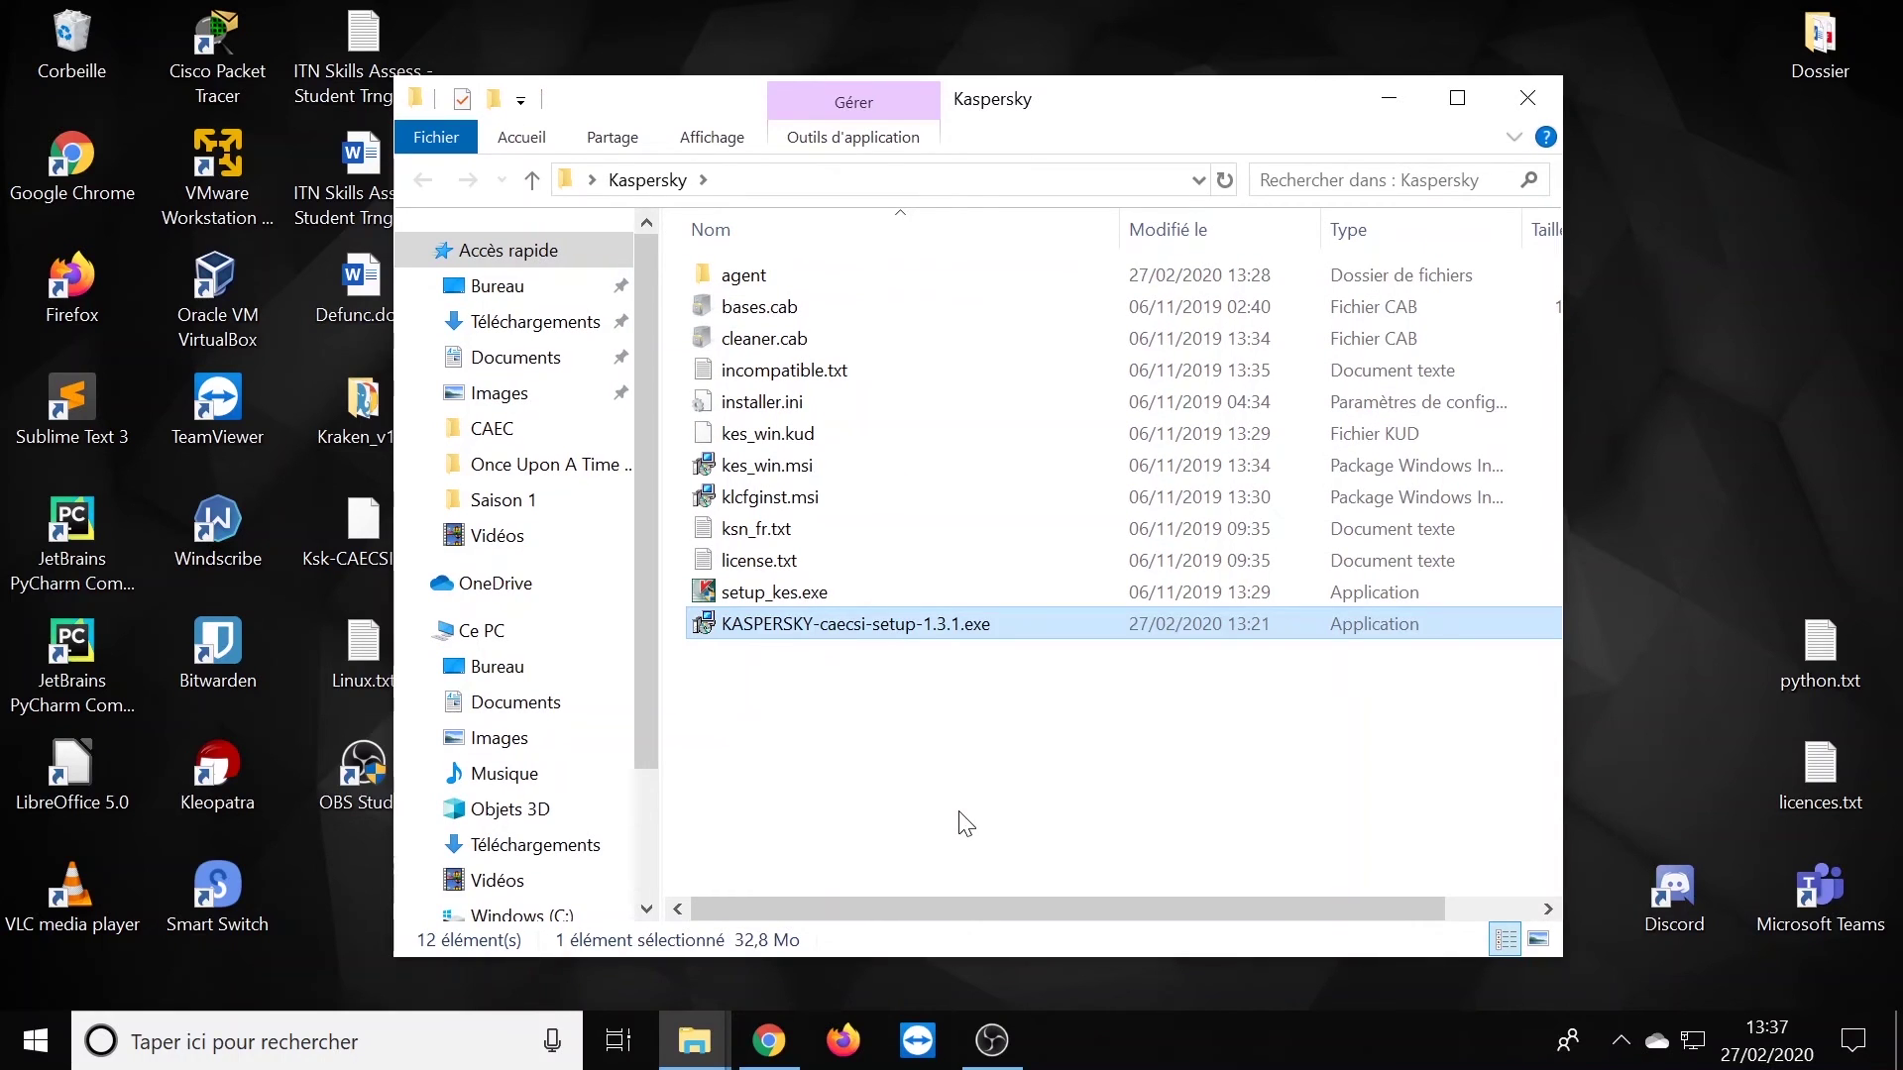